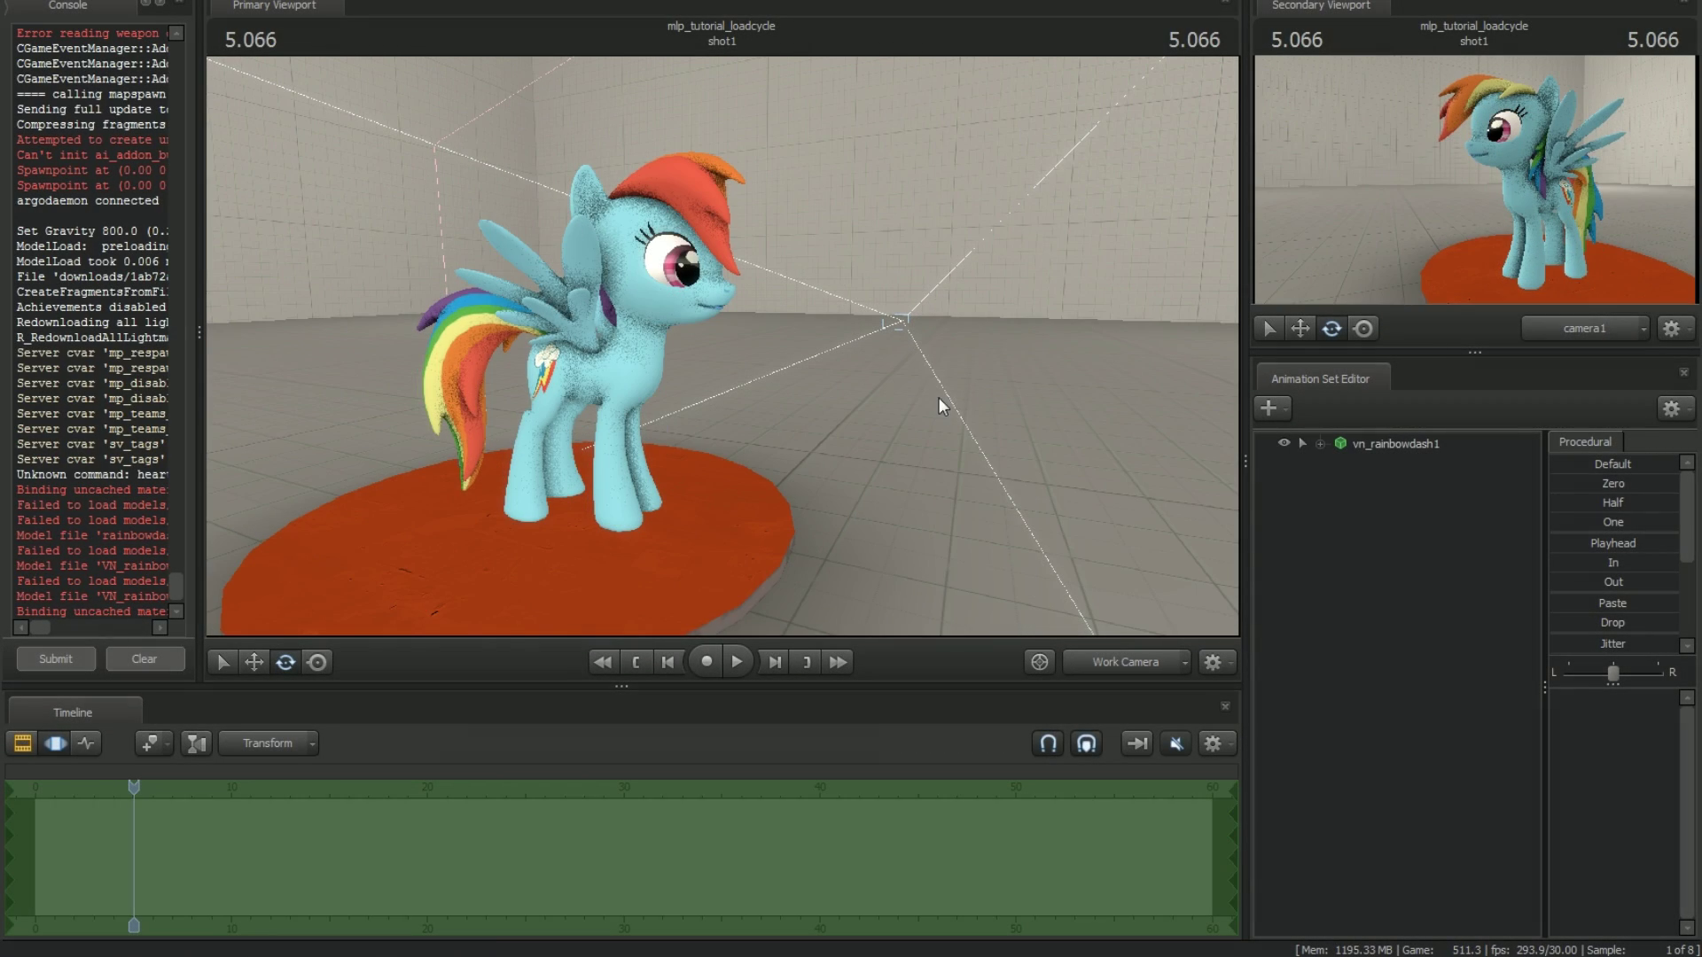
drag(937, 397, 550, 387)
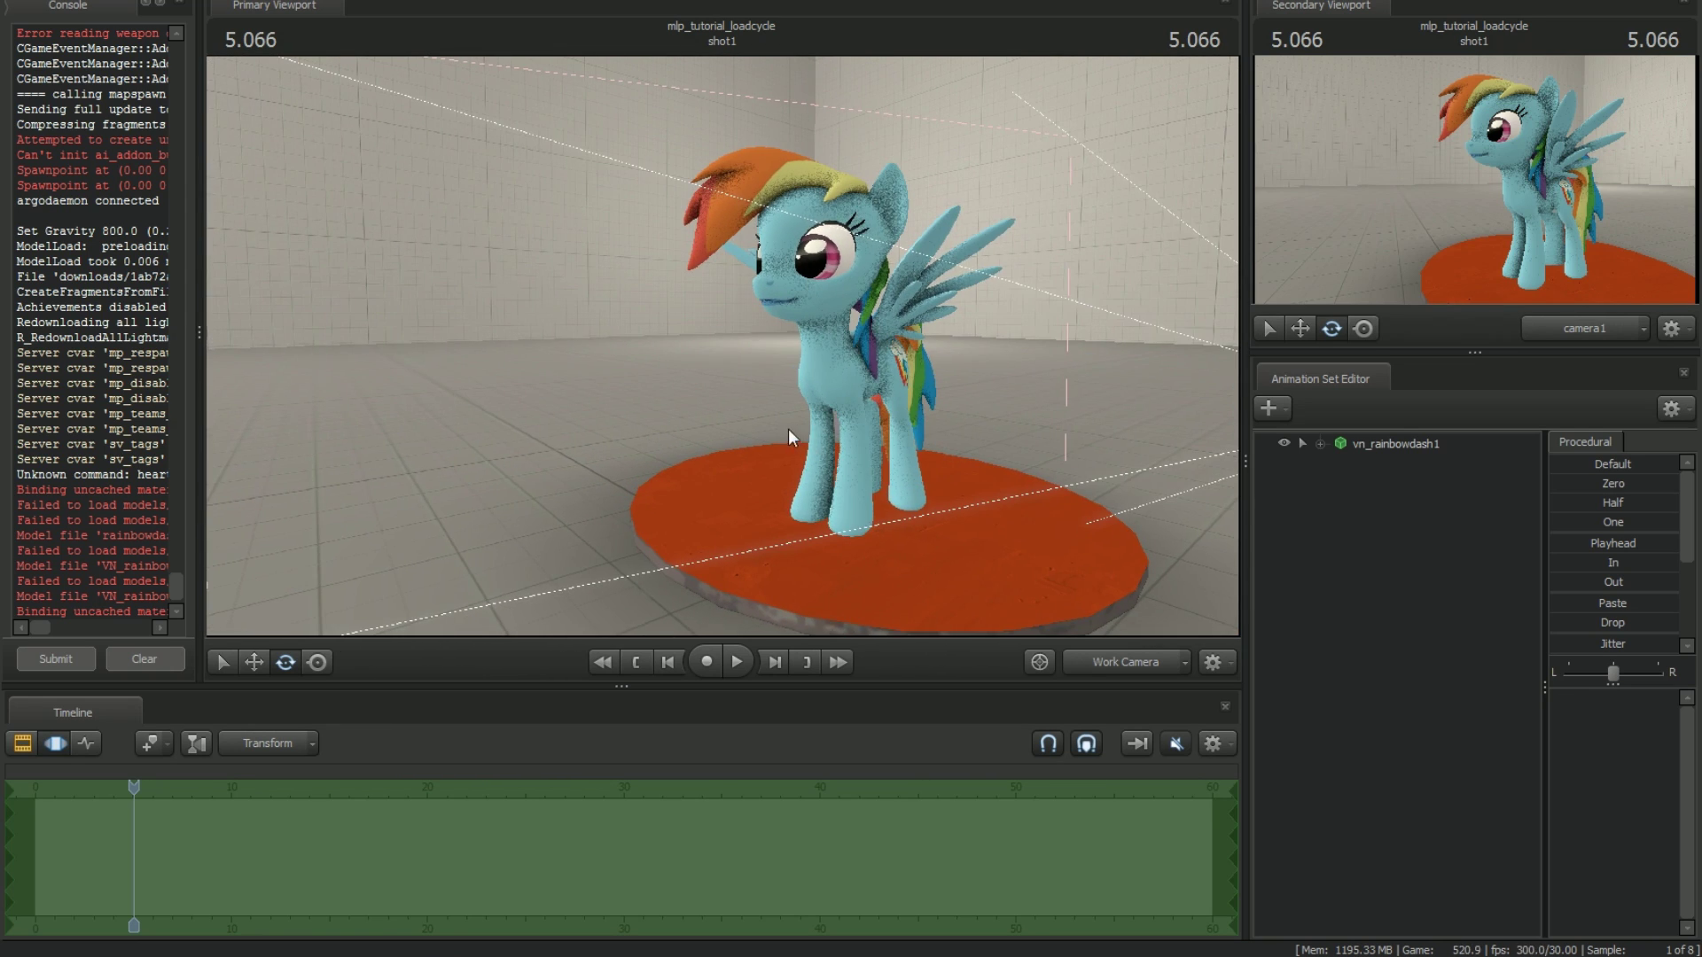
drag(718, 399, 700, 346)
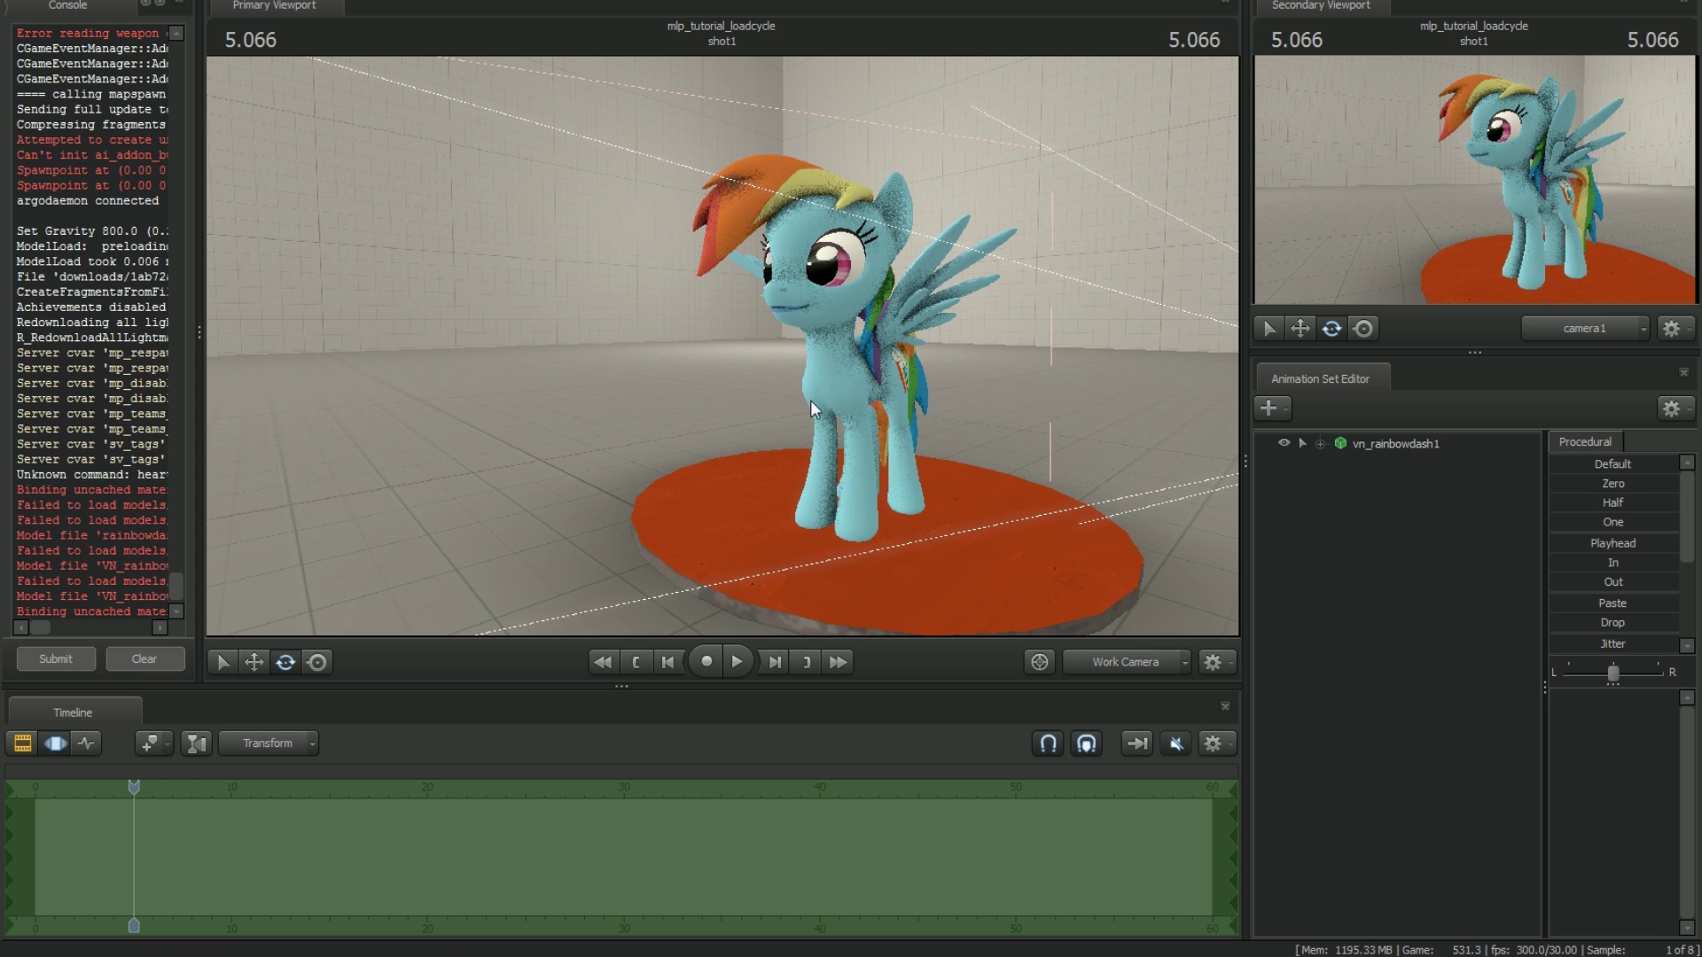
key(a)
mouse_move(722, 346)
mouse_down()
mouse_move(975, 345)
mouse_move(740, 345)
mouse_up()
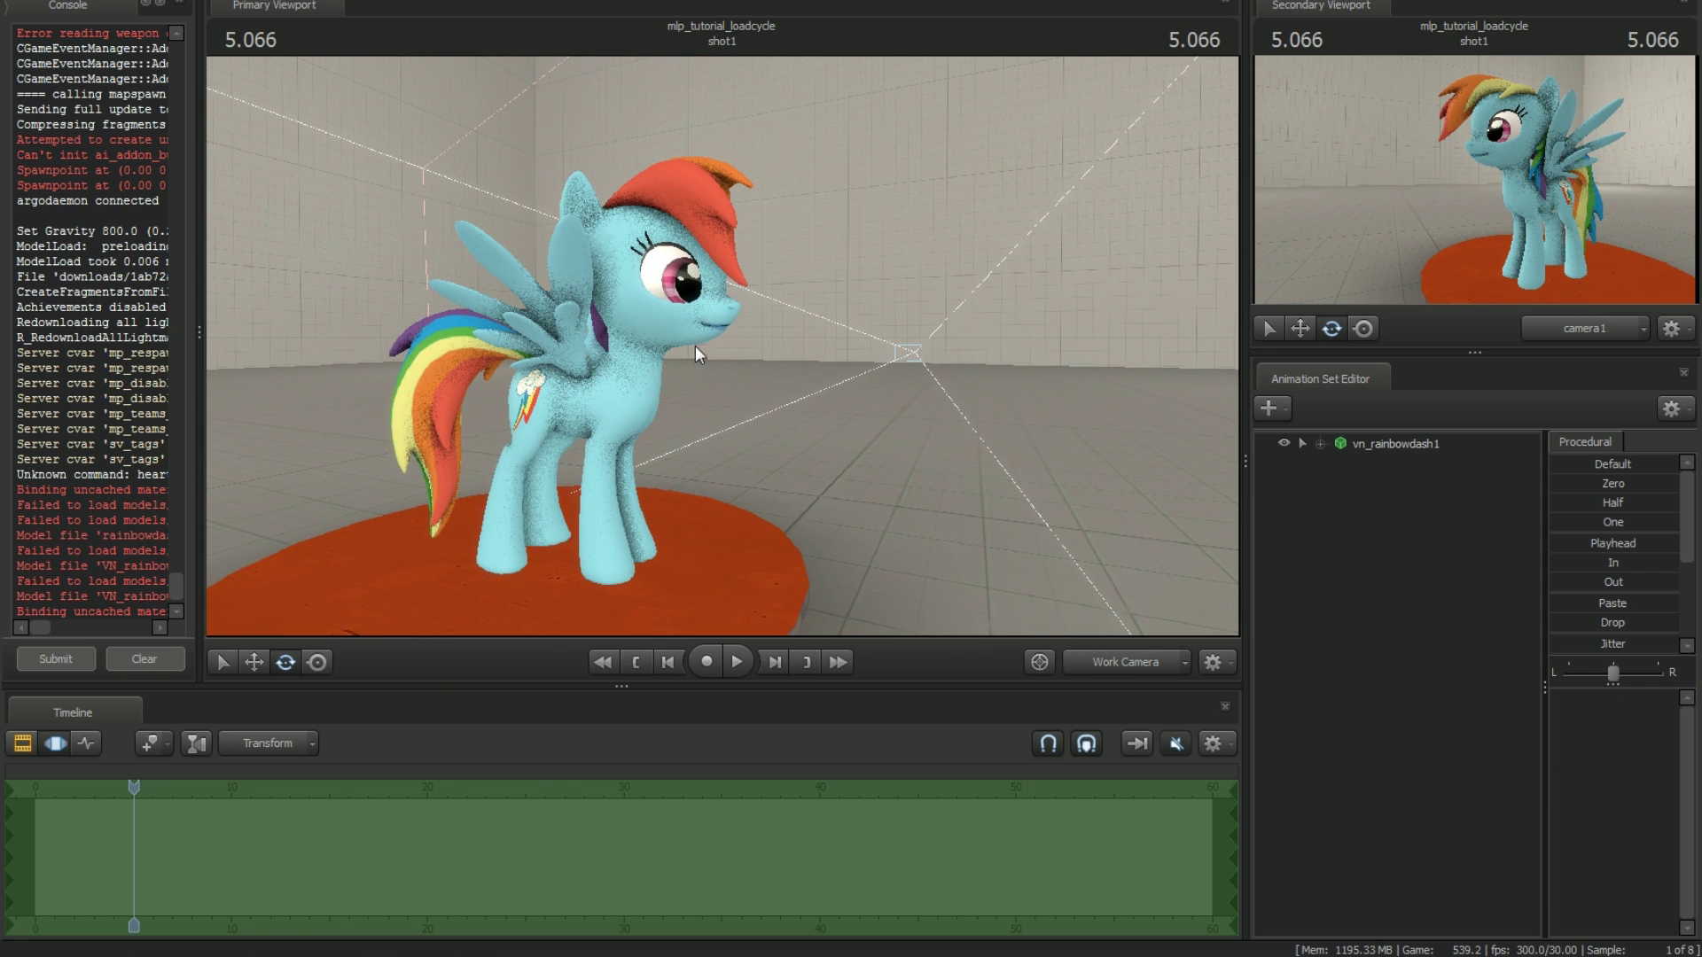
key(d)
drag(807, 440, 470, 436)
key(d)
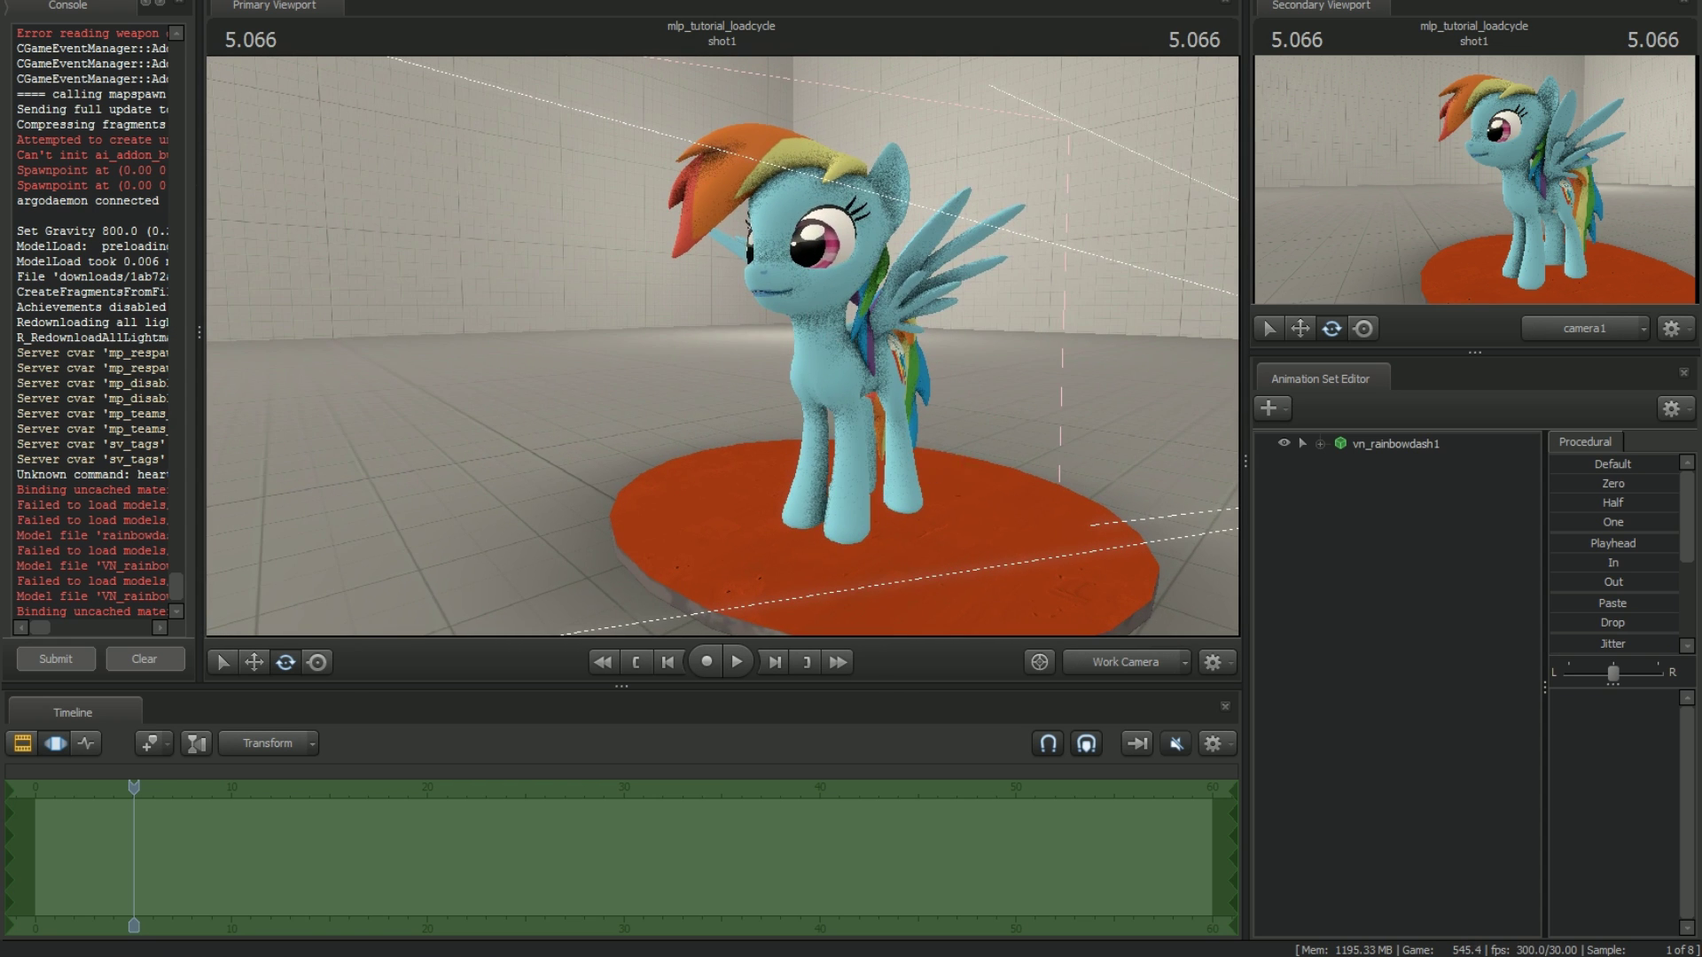
drag(674, 440, 687, 306)
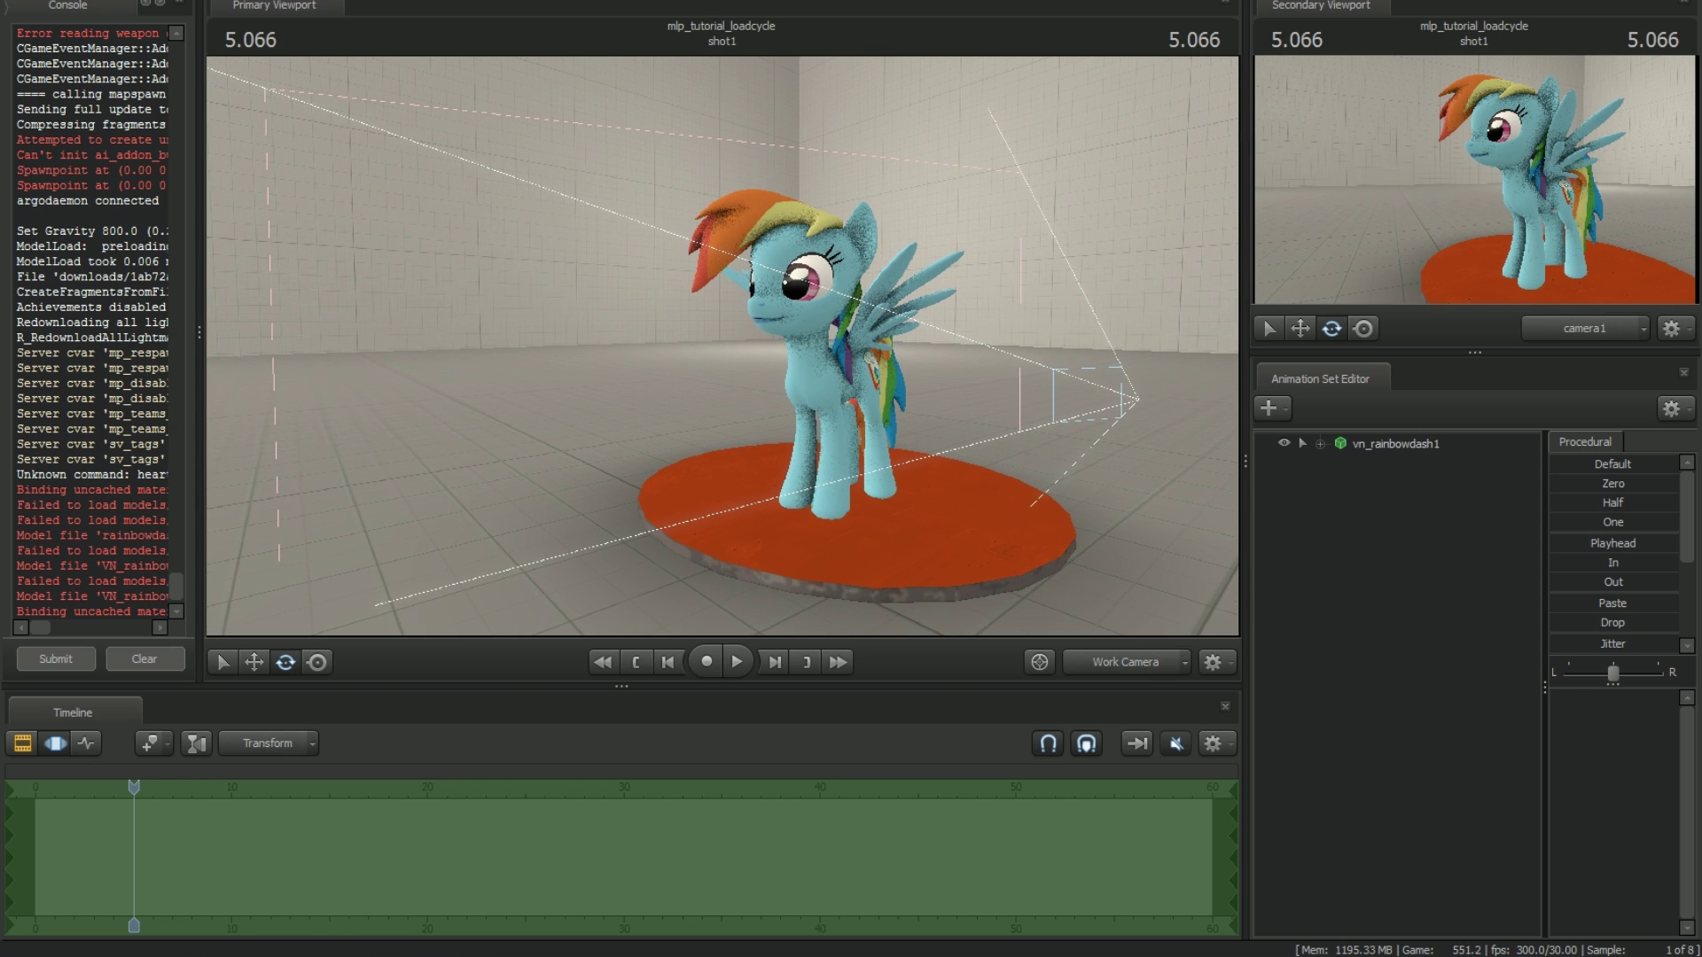
mouse_move(722, 345)
mouse_down()
mouse_move(711, 330)
mouse_move(736, 340)
mouse_up()
drag(913, 415, 727, 399)
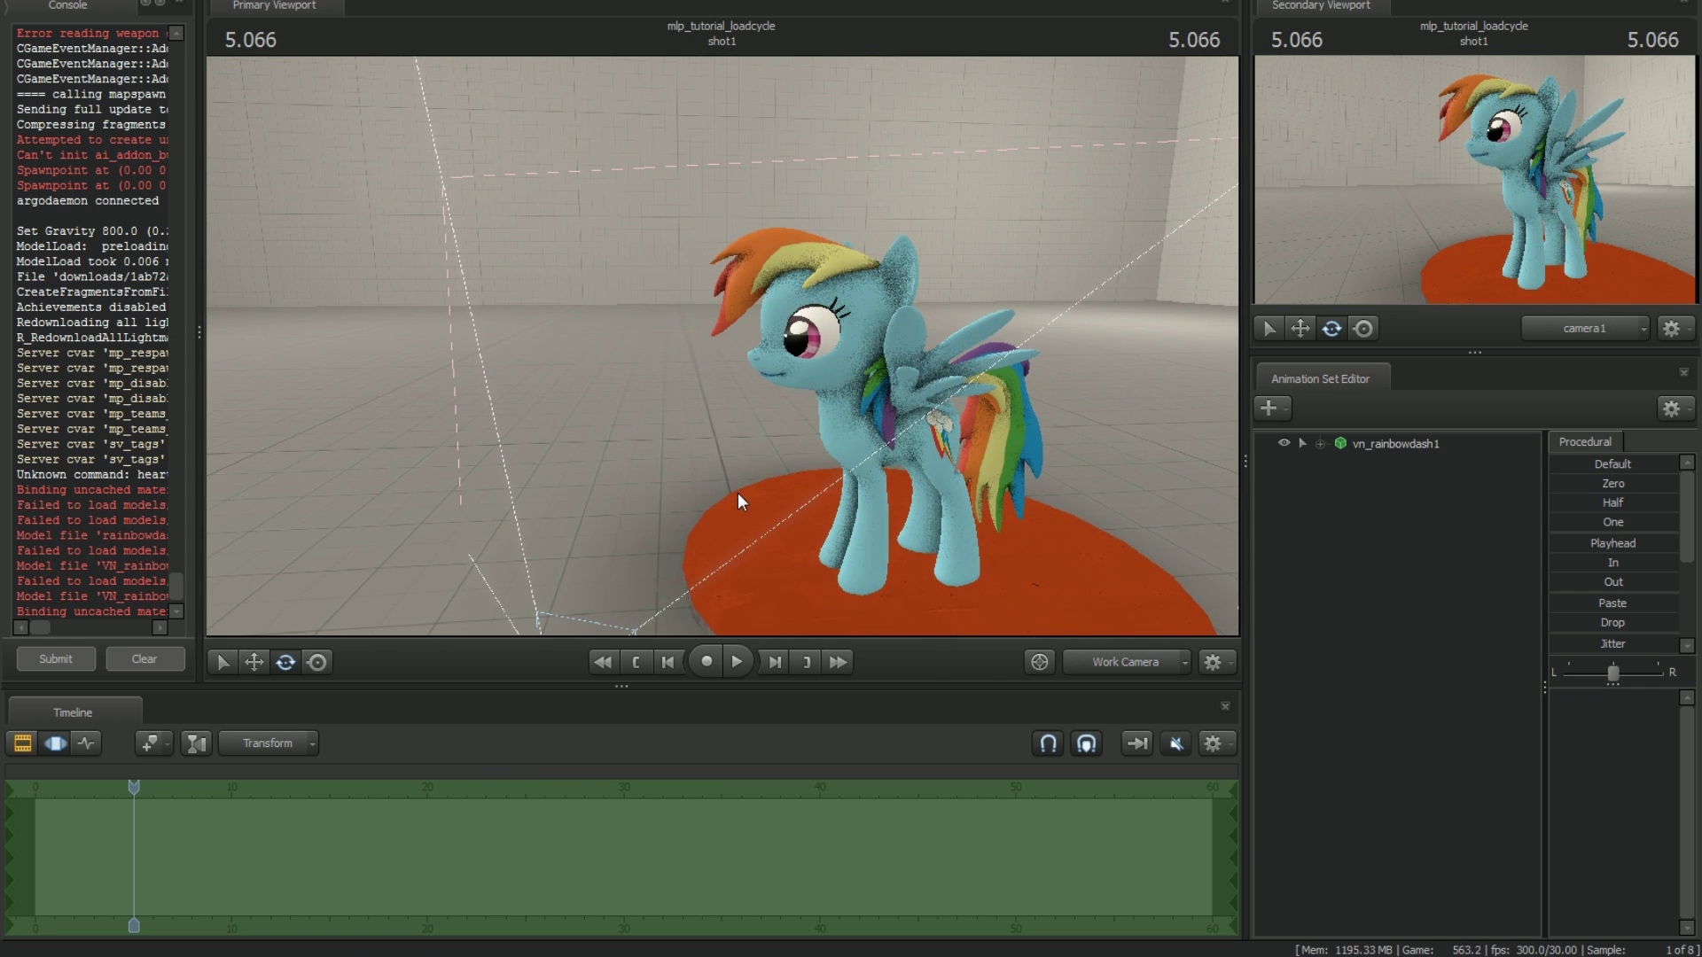
drag(736, 518, 816, 572)
key(w)
key(a)
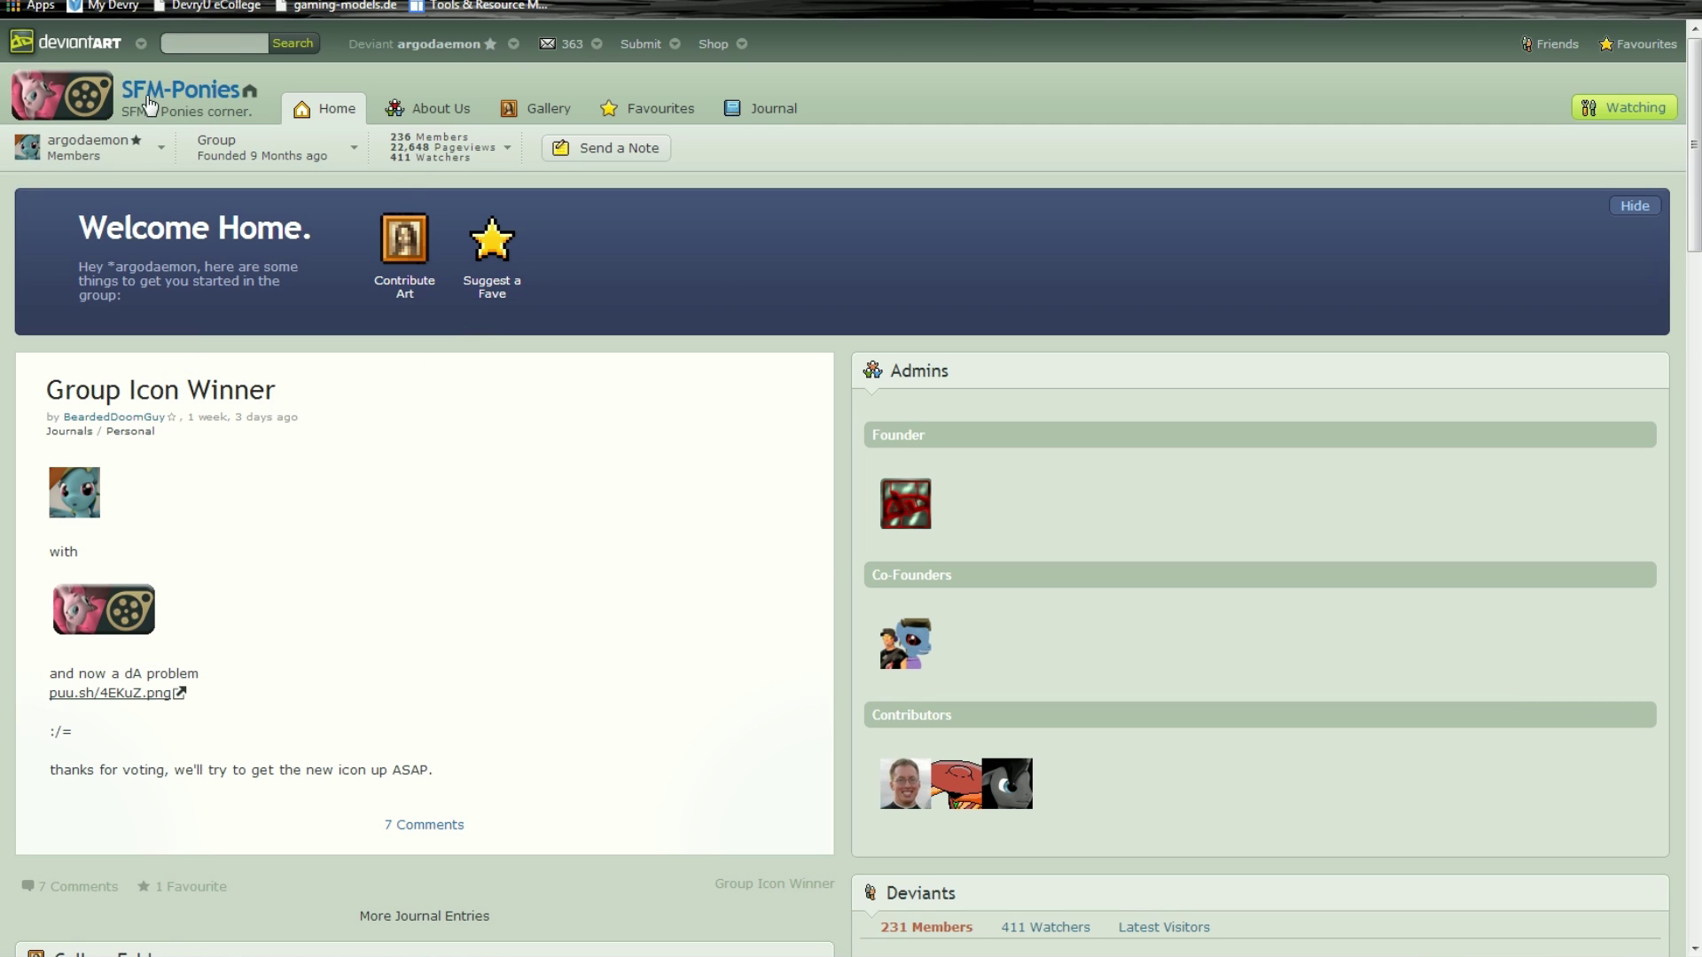
Step: Switch to the SFM-Ponies group page on deviantART and open its SFM Resource gallery folder
scroll(507, 318, down, 15)
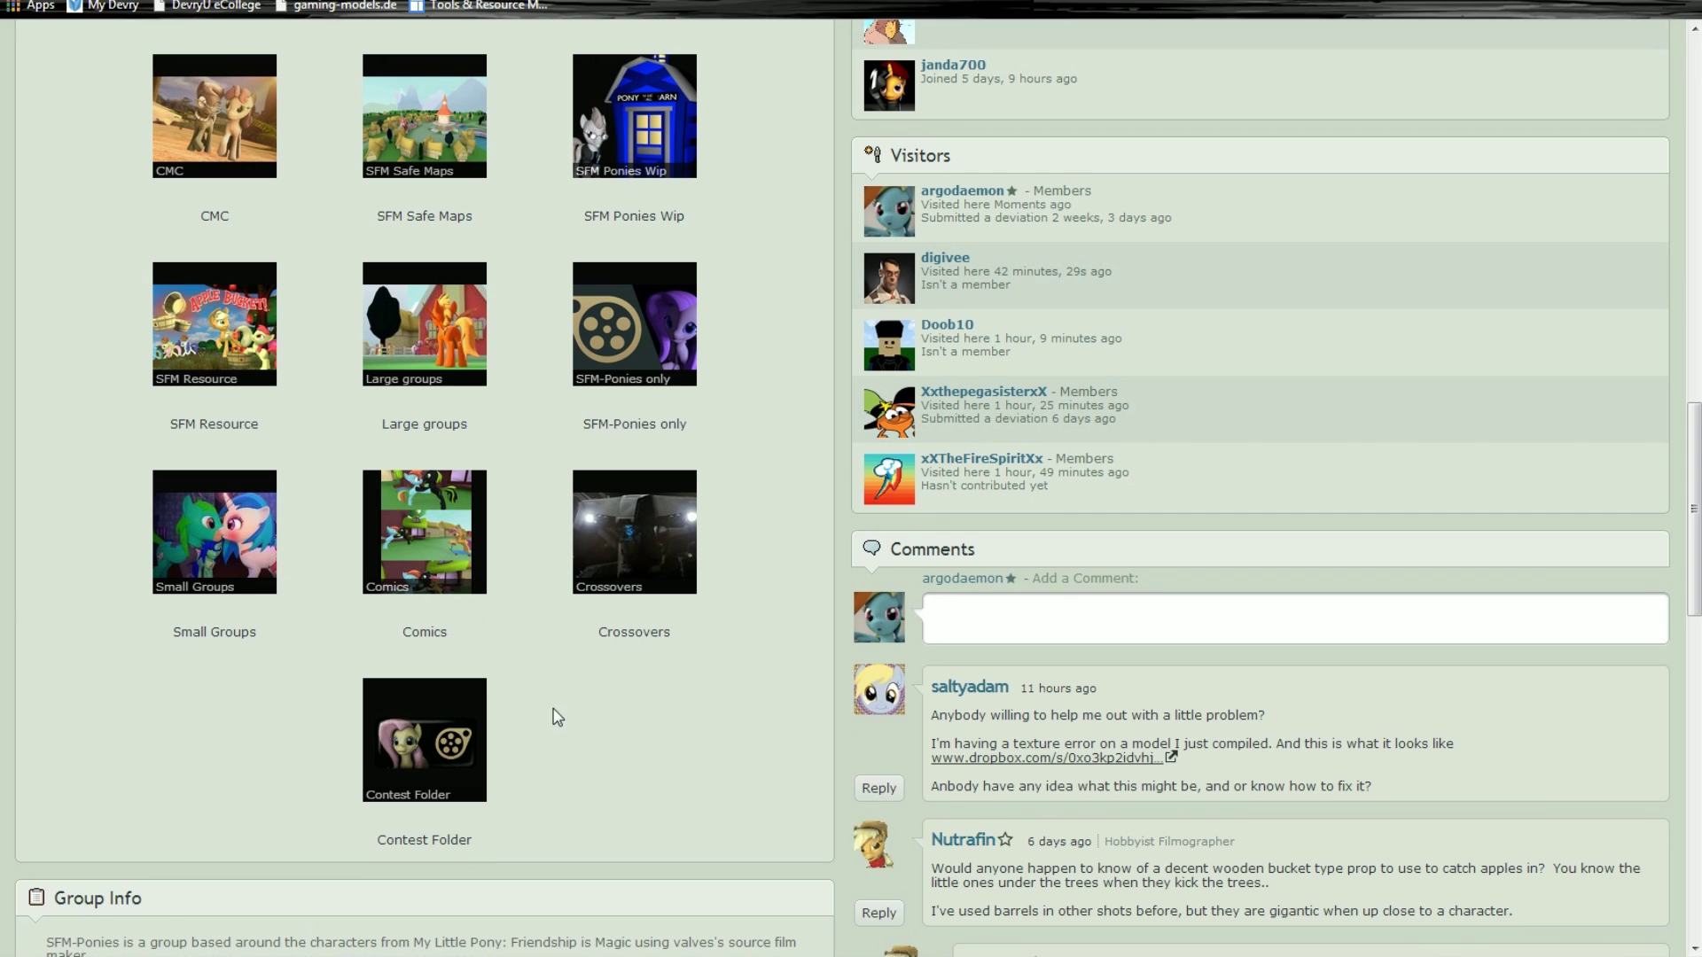
scroll(558, 714, up, 2)
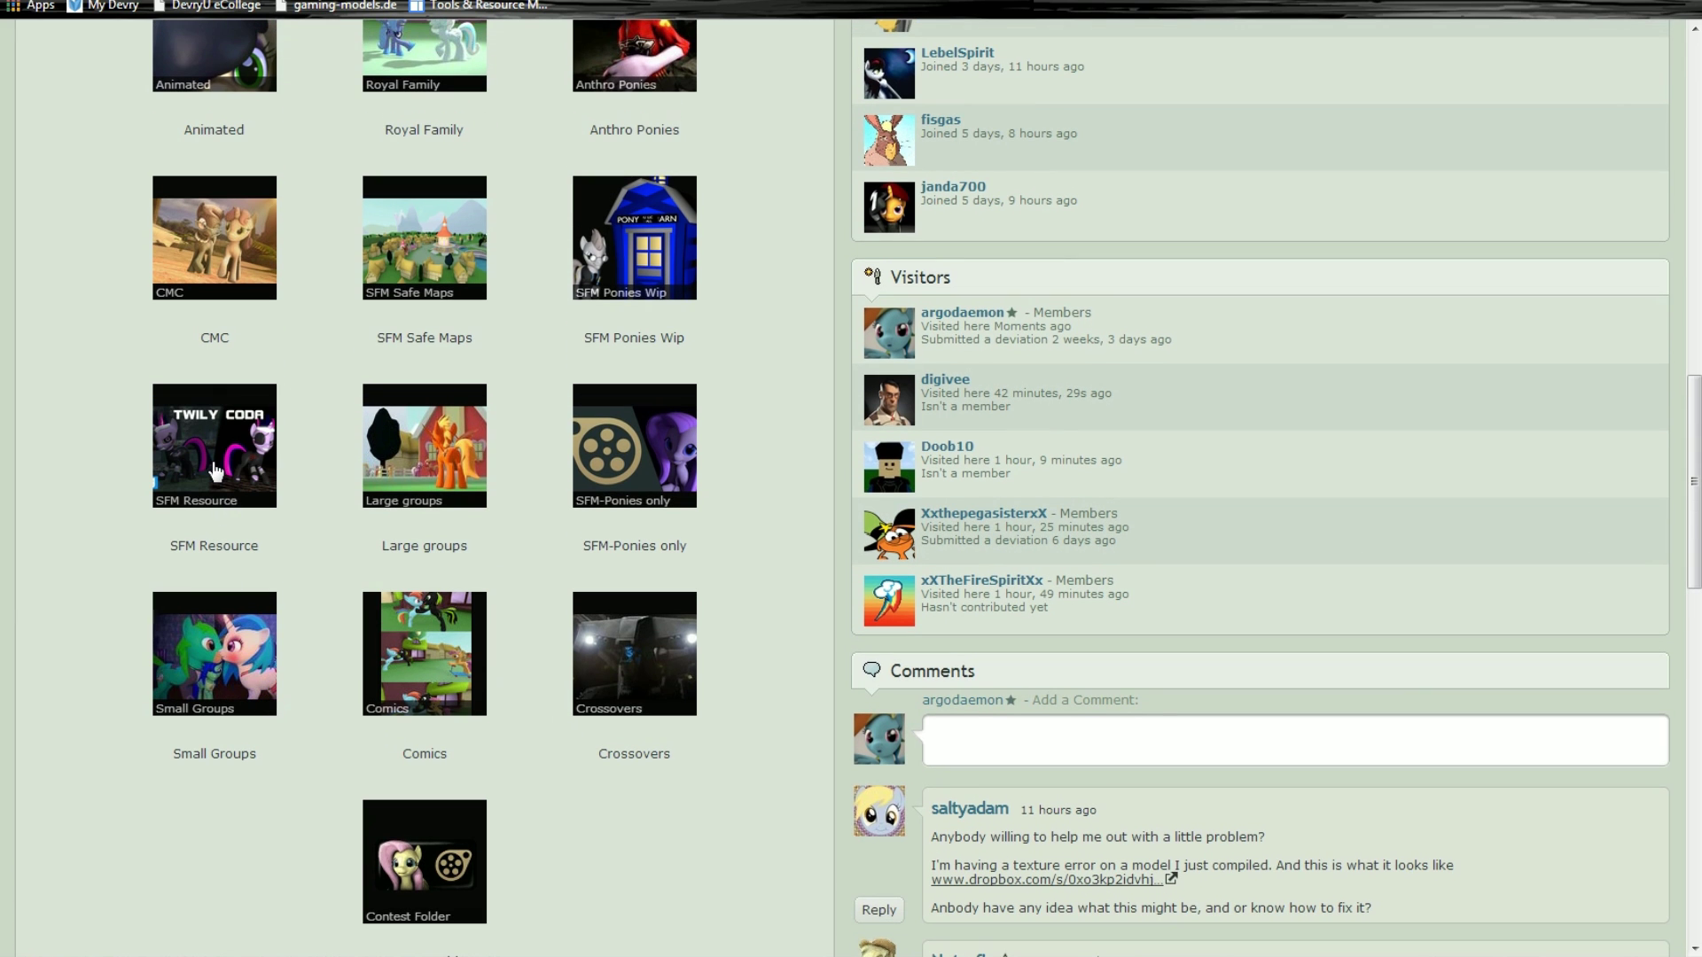
click(215, 471)
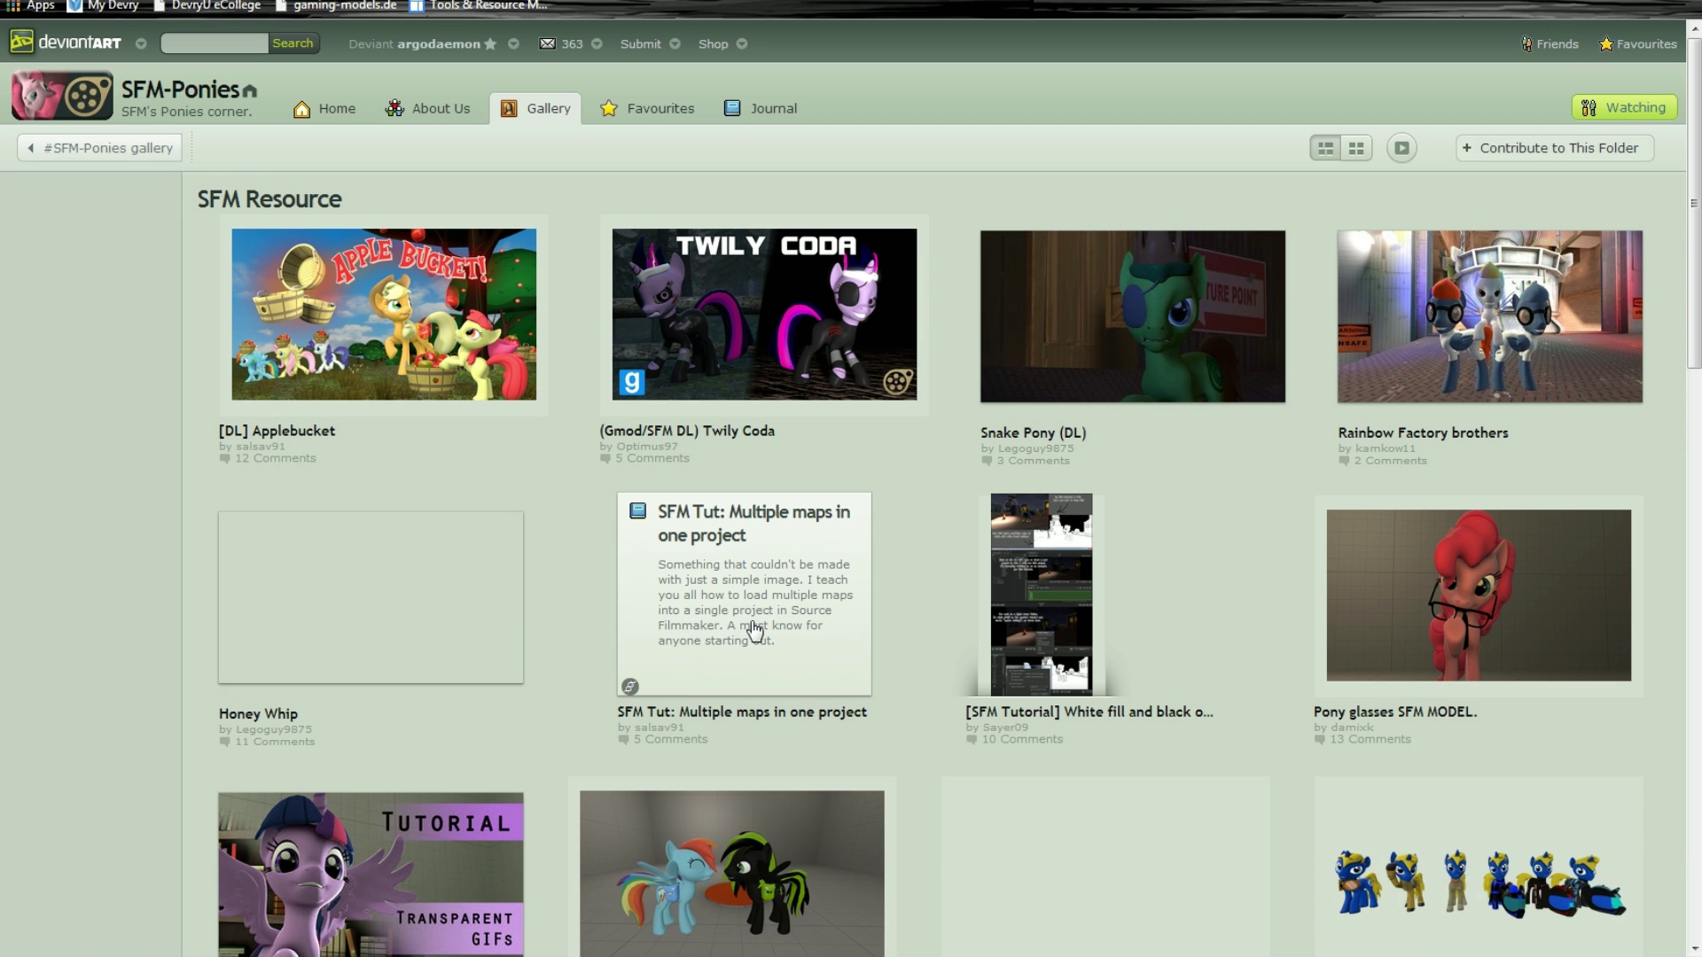
Step: Browse the first three pages of the SFM Resource folder for downloadable models, animations and tutorials
scroll(749, 633, down, 6)
scroll(753, 631, down, 4)
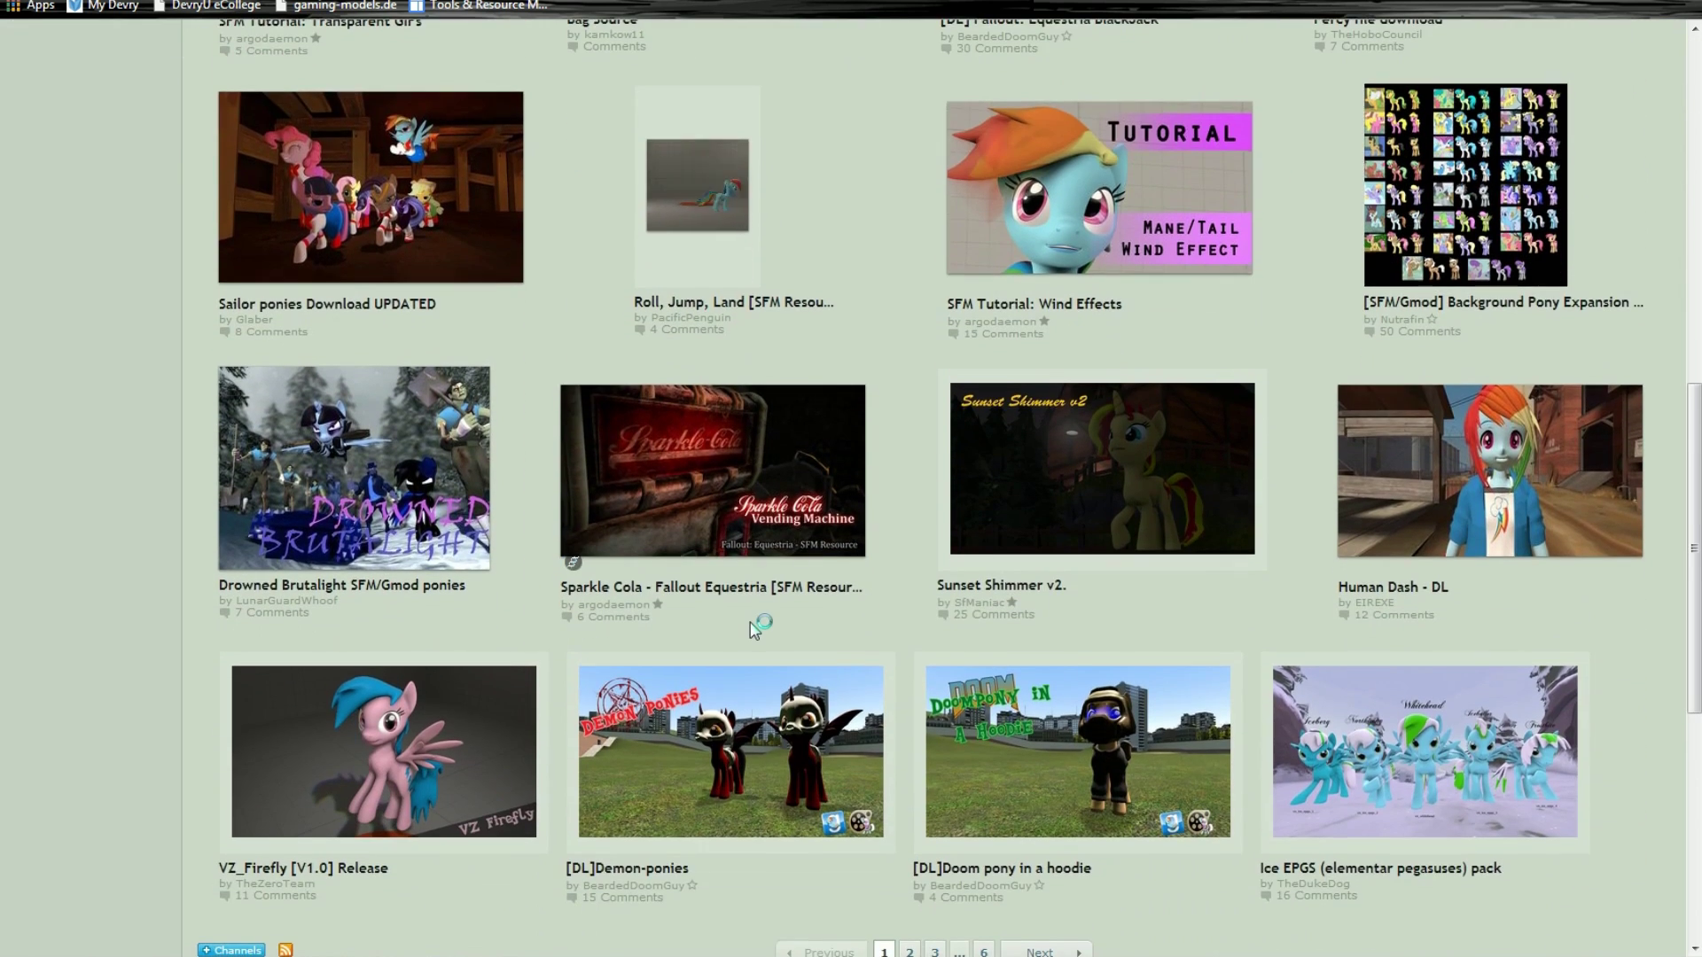
scroll(671, 410, up, 3)
scroll(673, 417, down, 5)
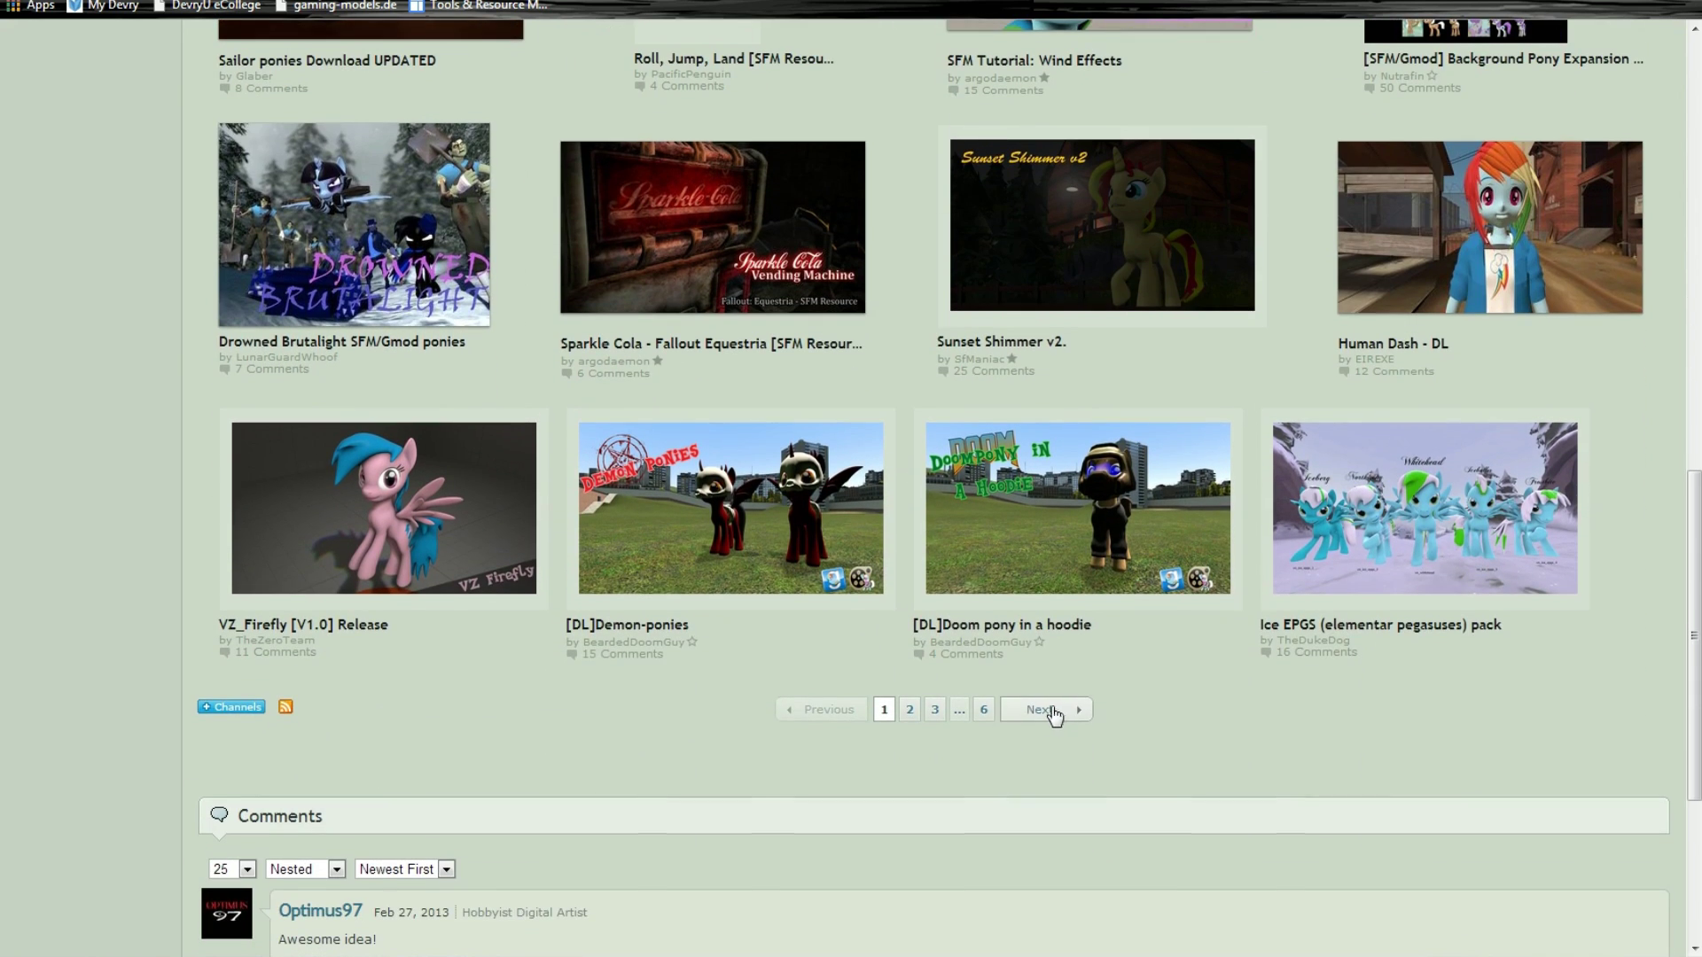
click(1053, 714)
scroll(1050, 712, down, 1)
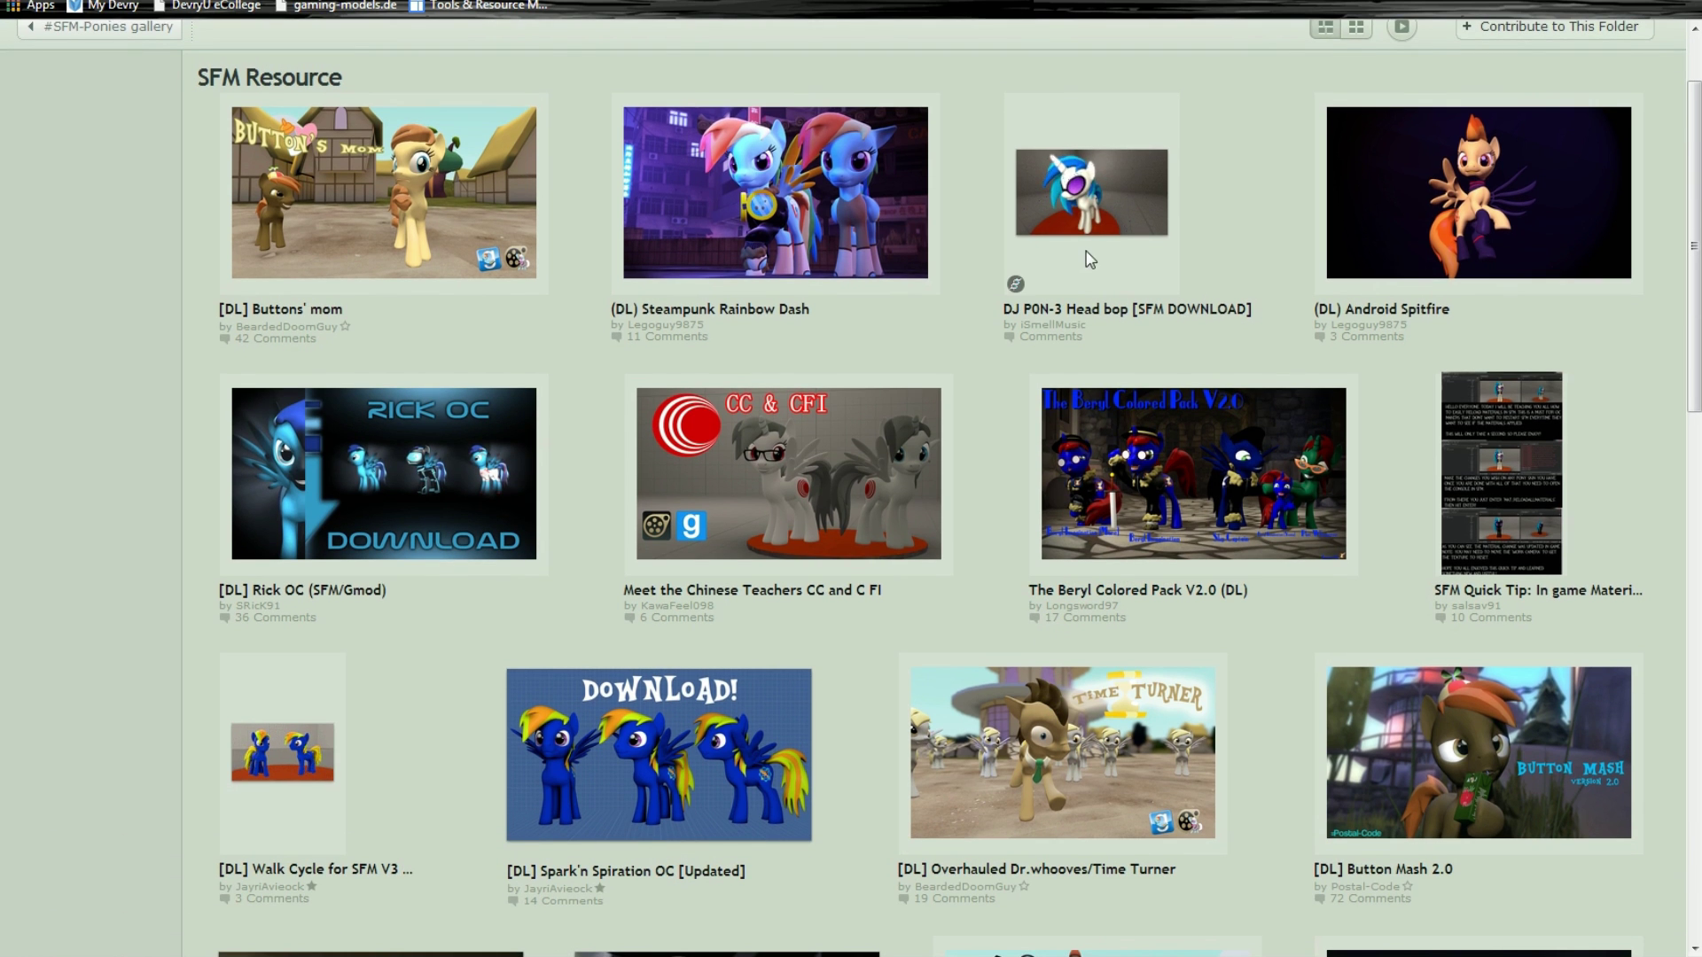
scroll(975, 523, down, 10)
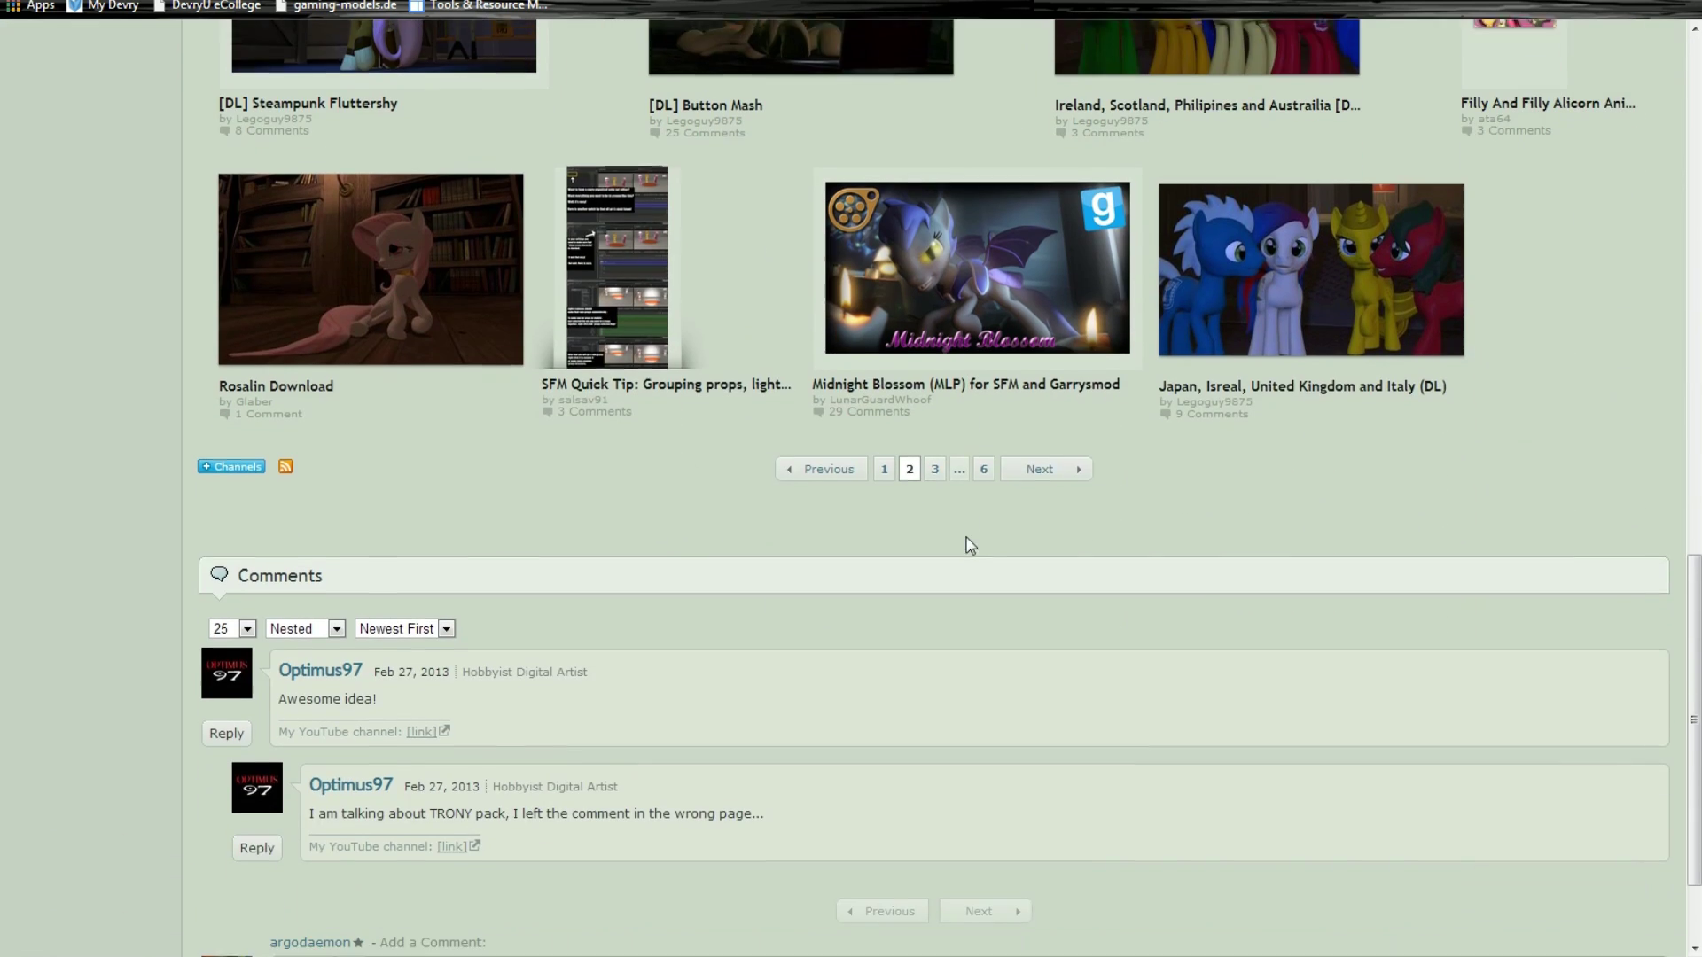
click(1020, 477)
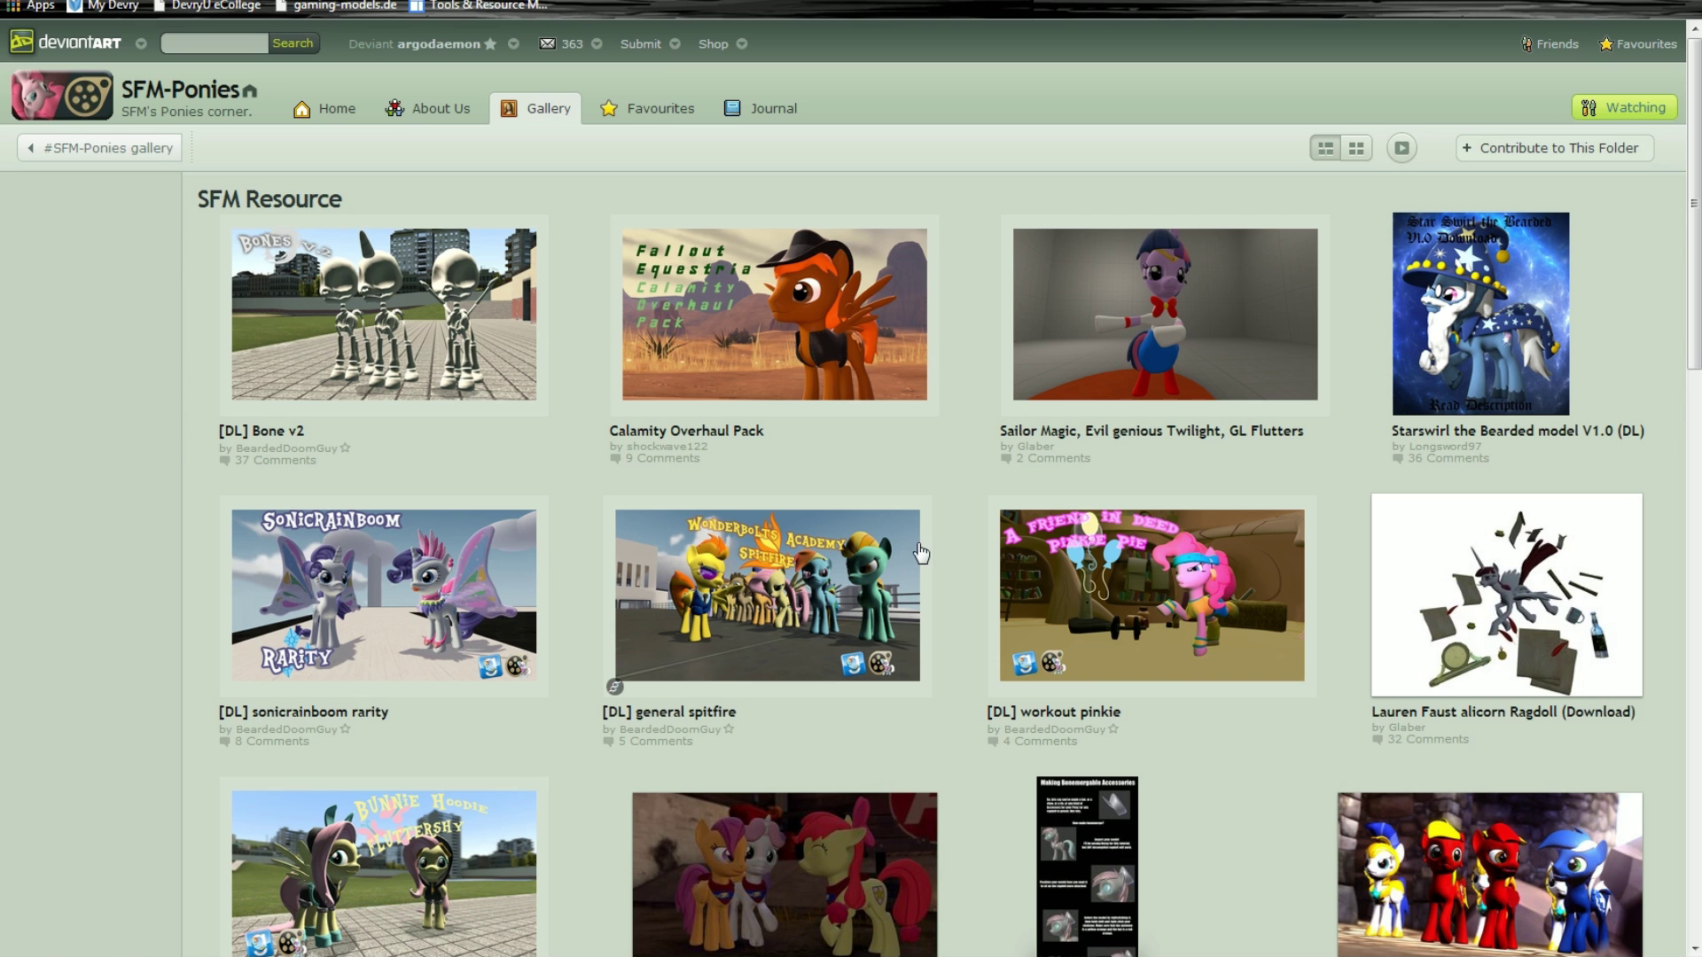
scroll(930, 546, down, 8)
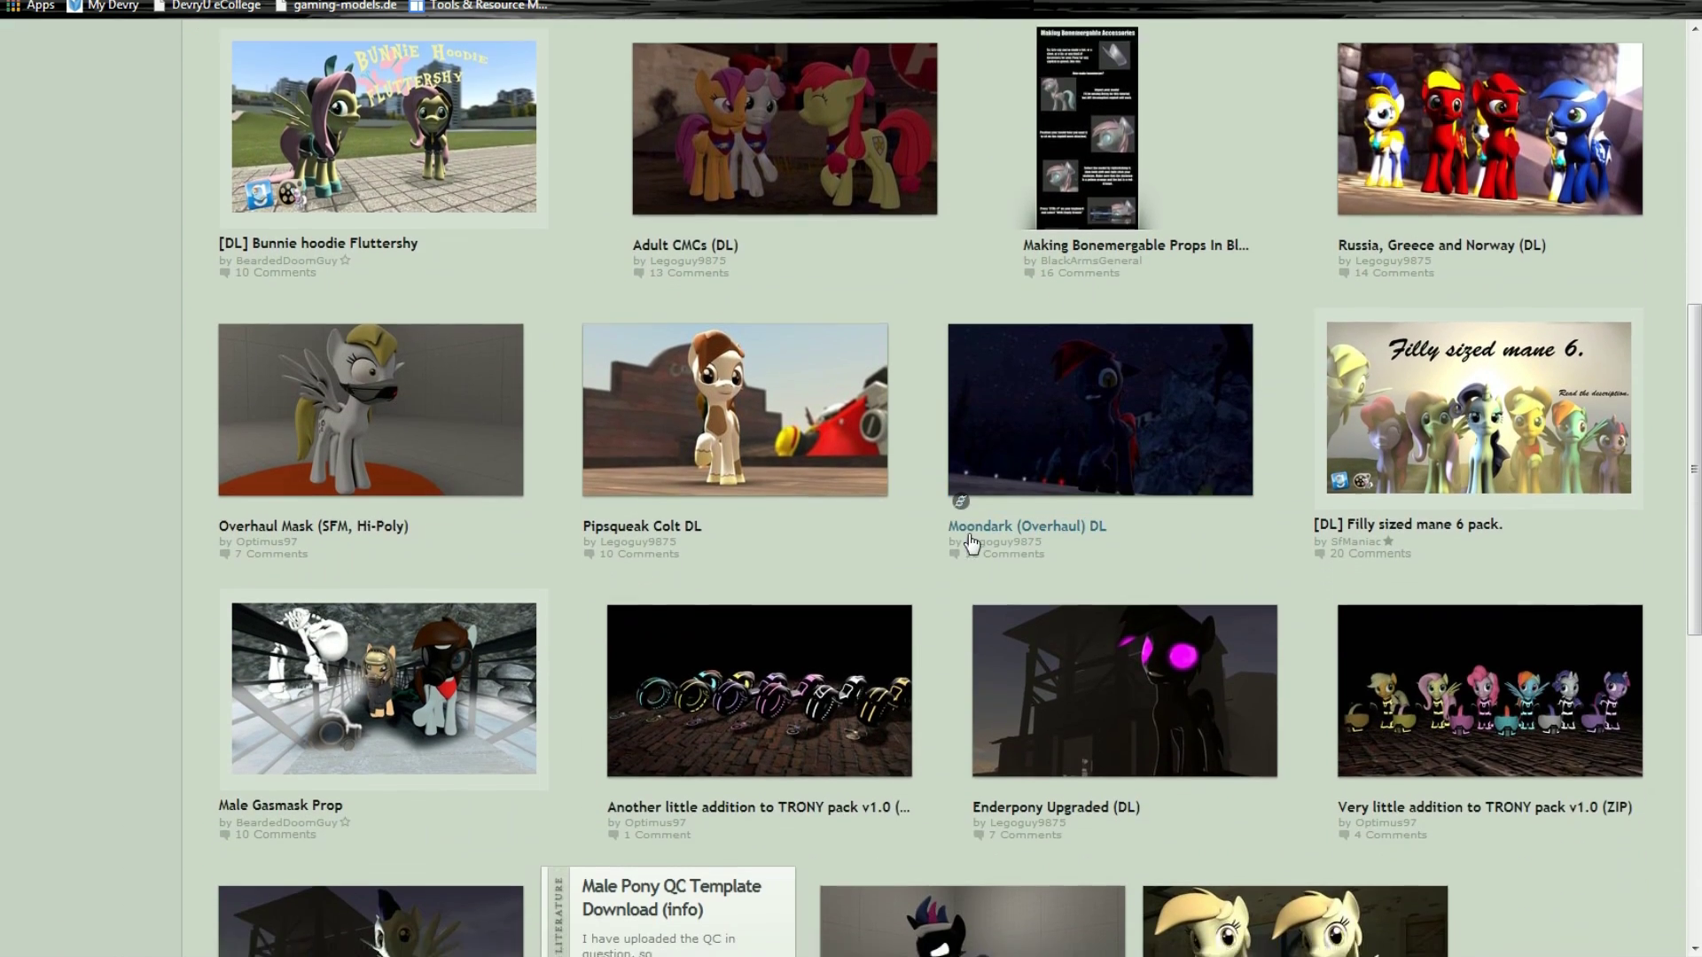
scroll(971, 539, down, 3)
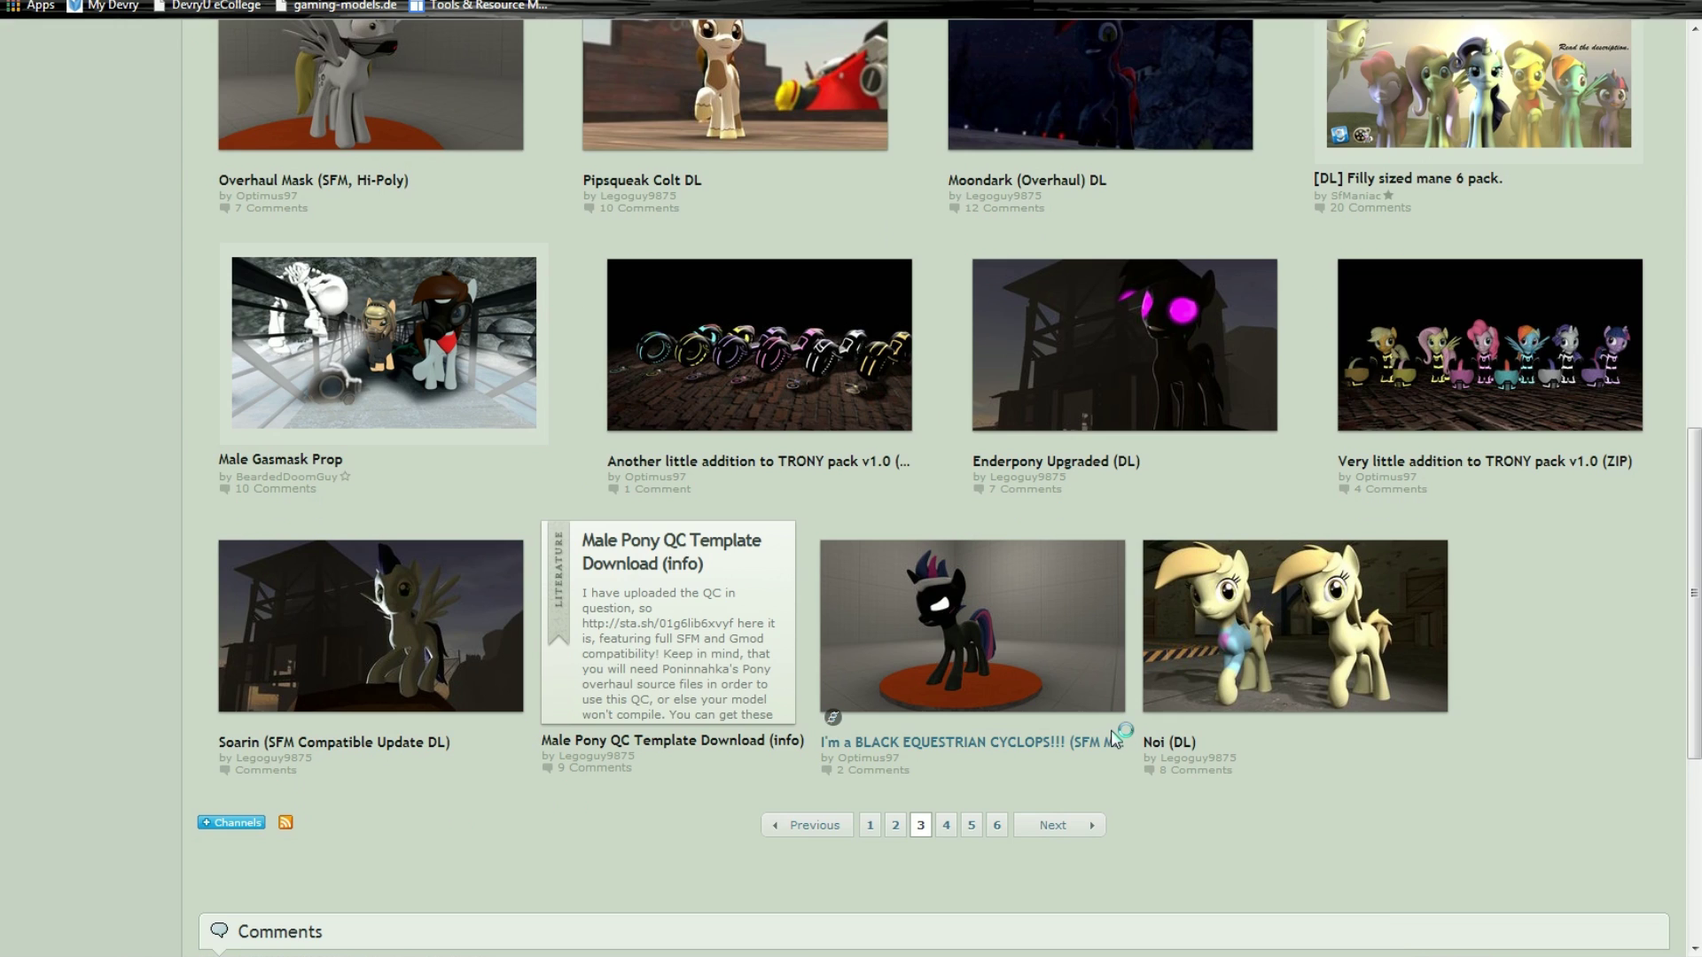
scroll(1117, 638, down, 1)
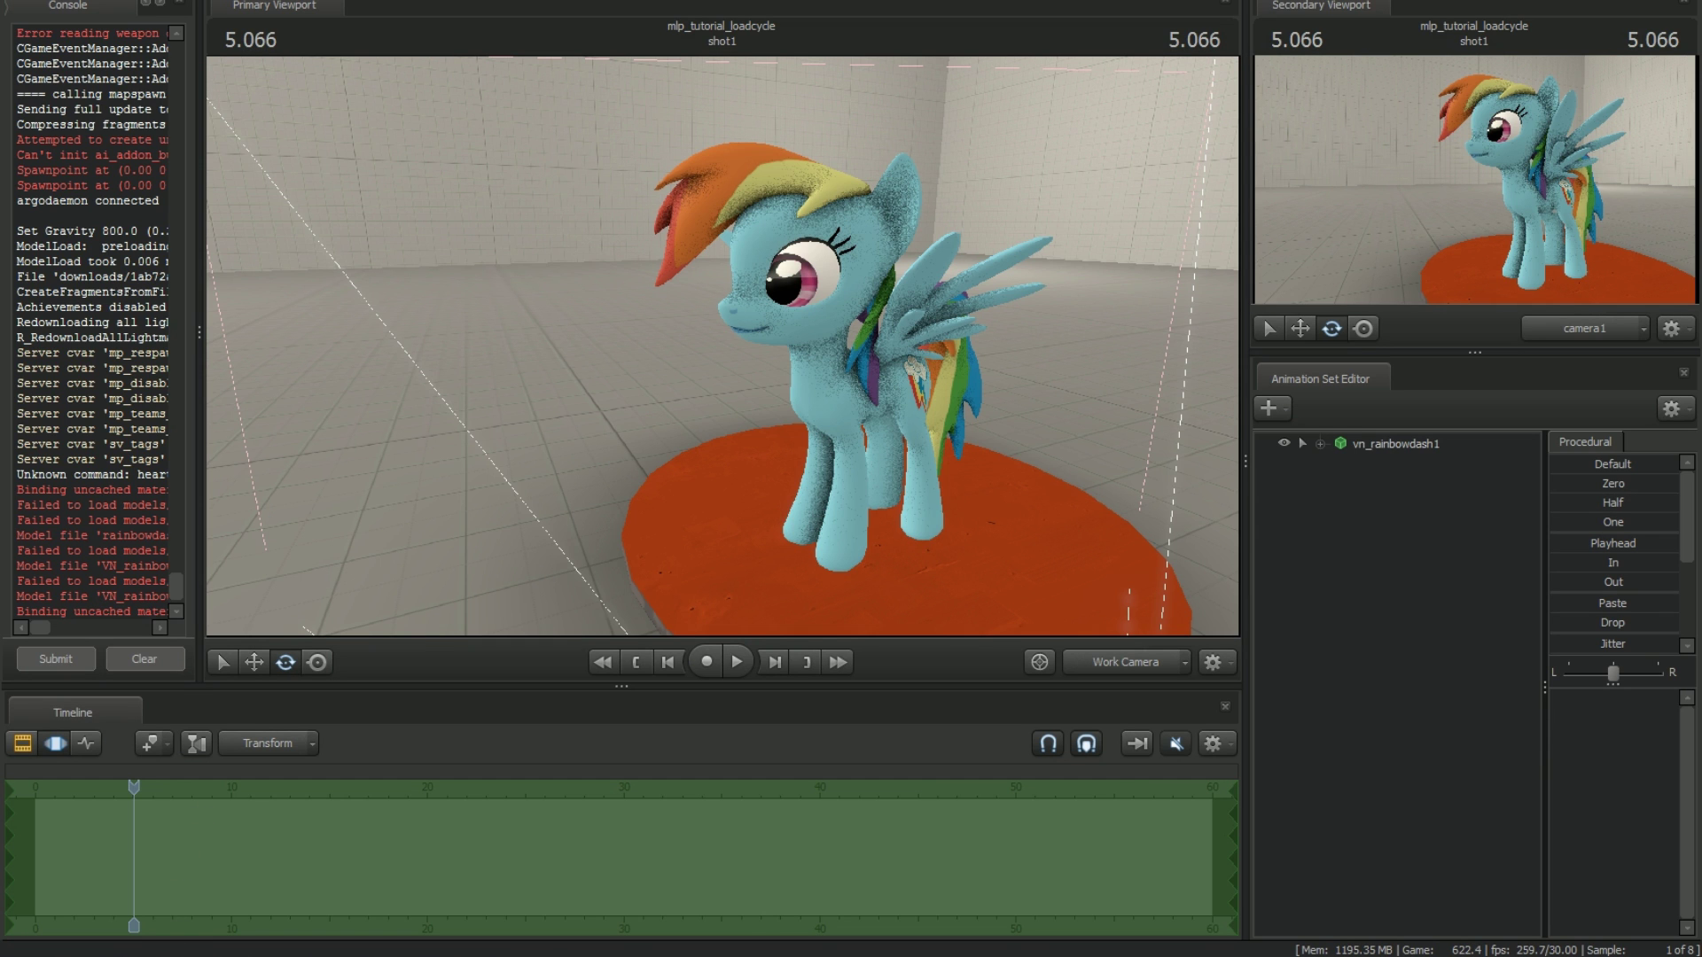
Step: Switch to Windows Explorer and open the dmx folder inside Source Filmmaker's usermod folder
key(alt+Tab)
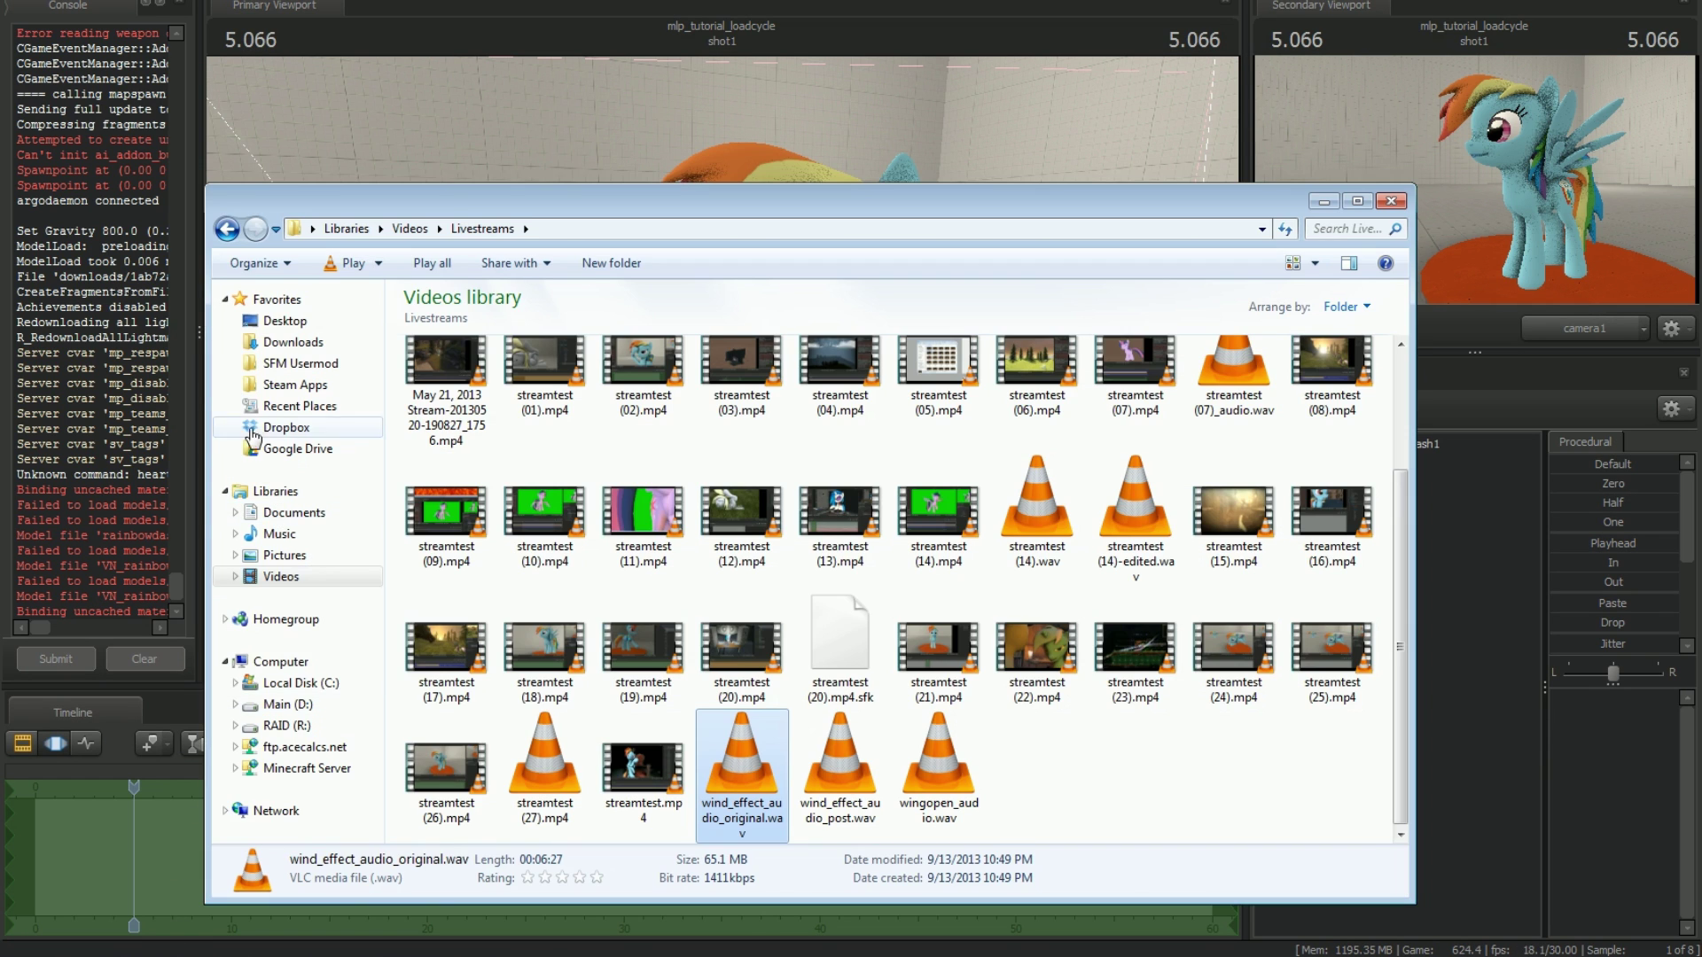
click(279, 364)
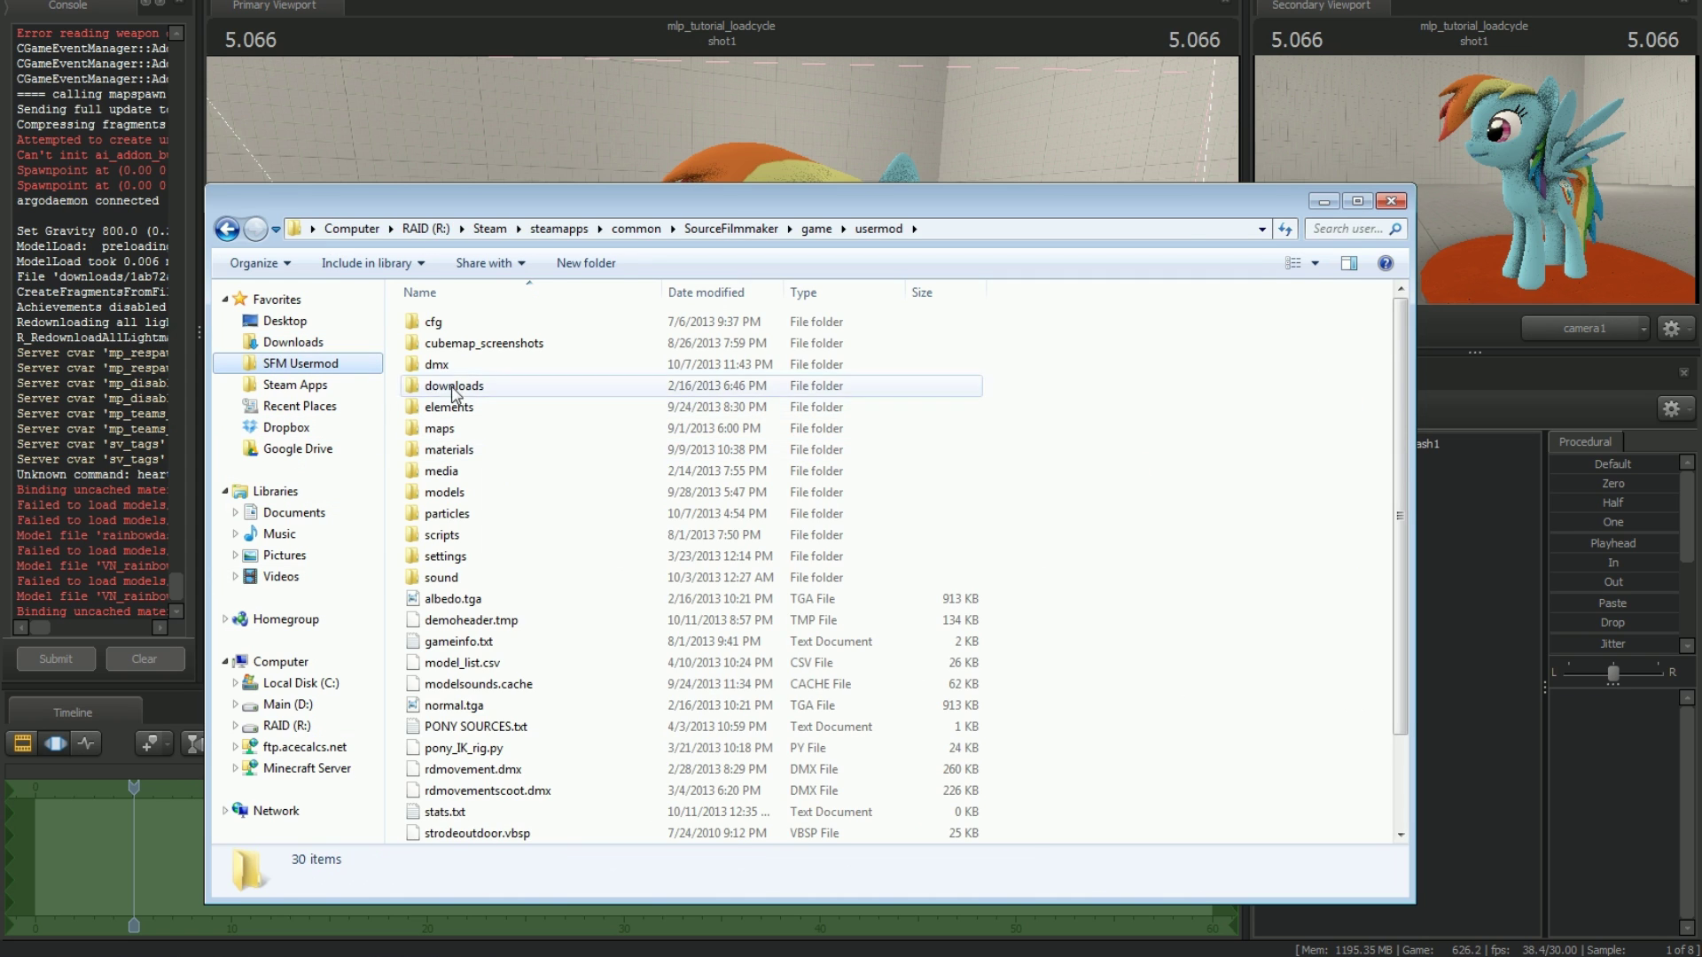
double_click(443, 374)
click(527, 370)
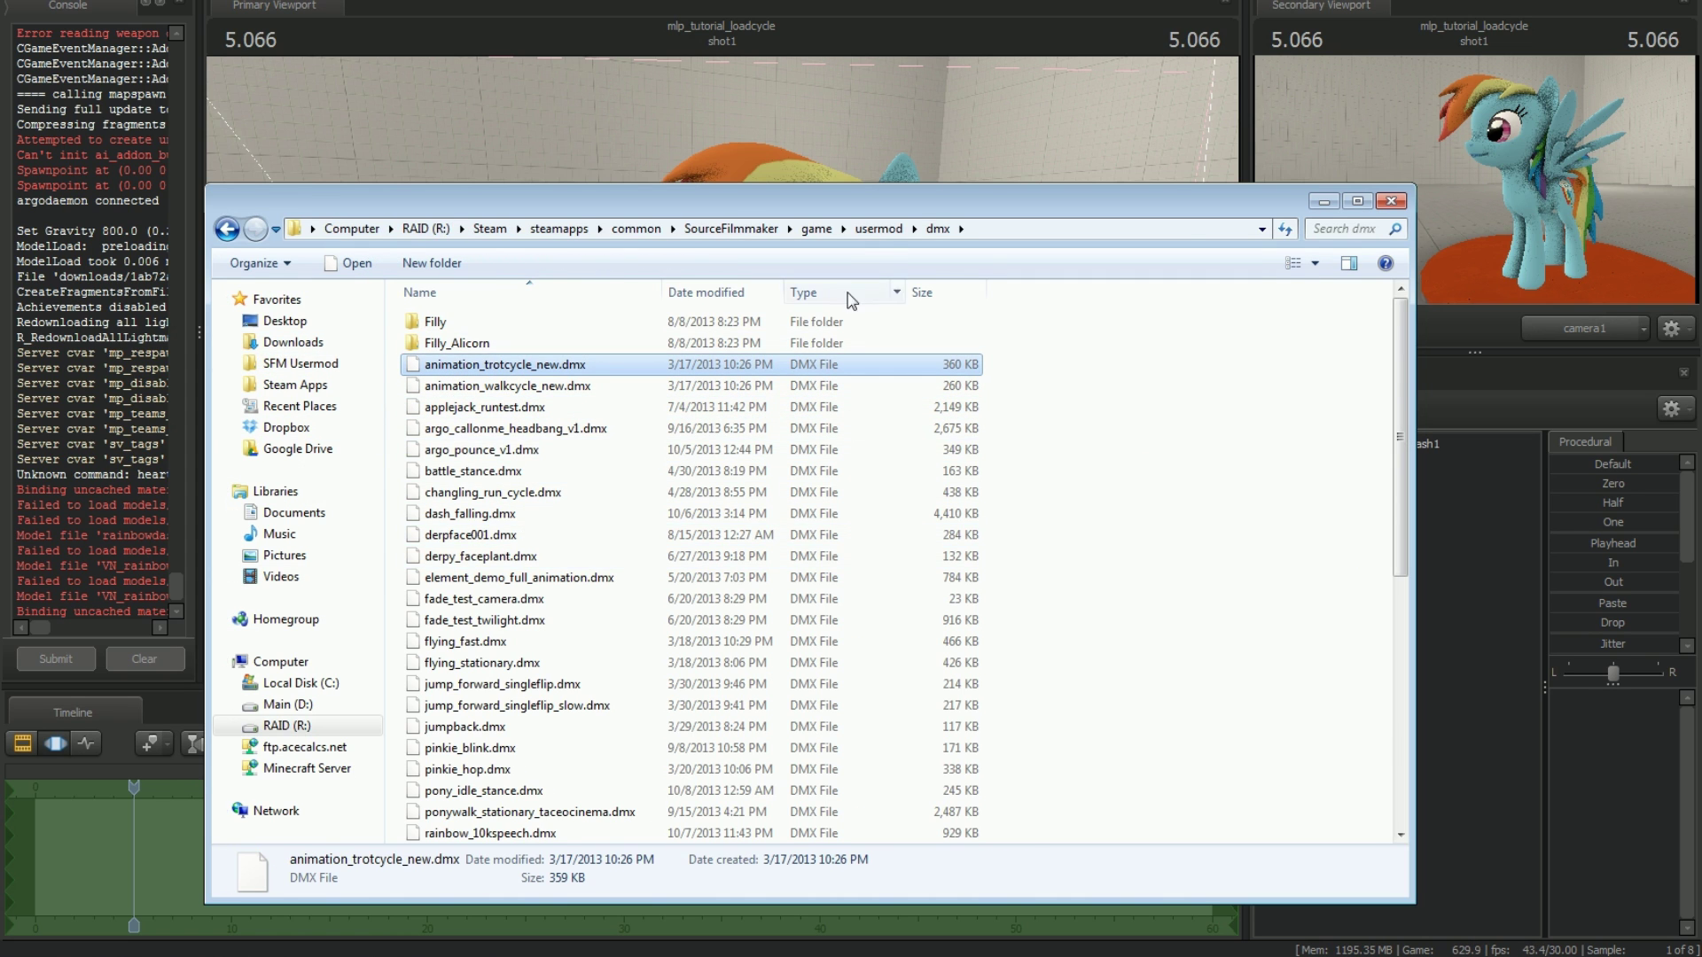
click(877, 229)
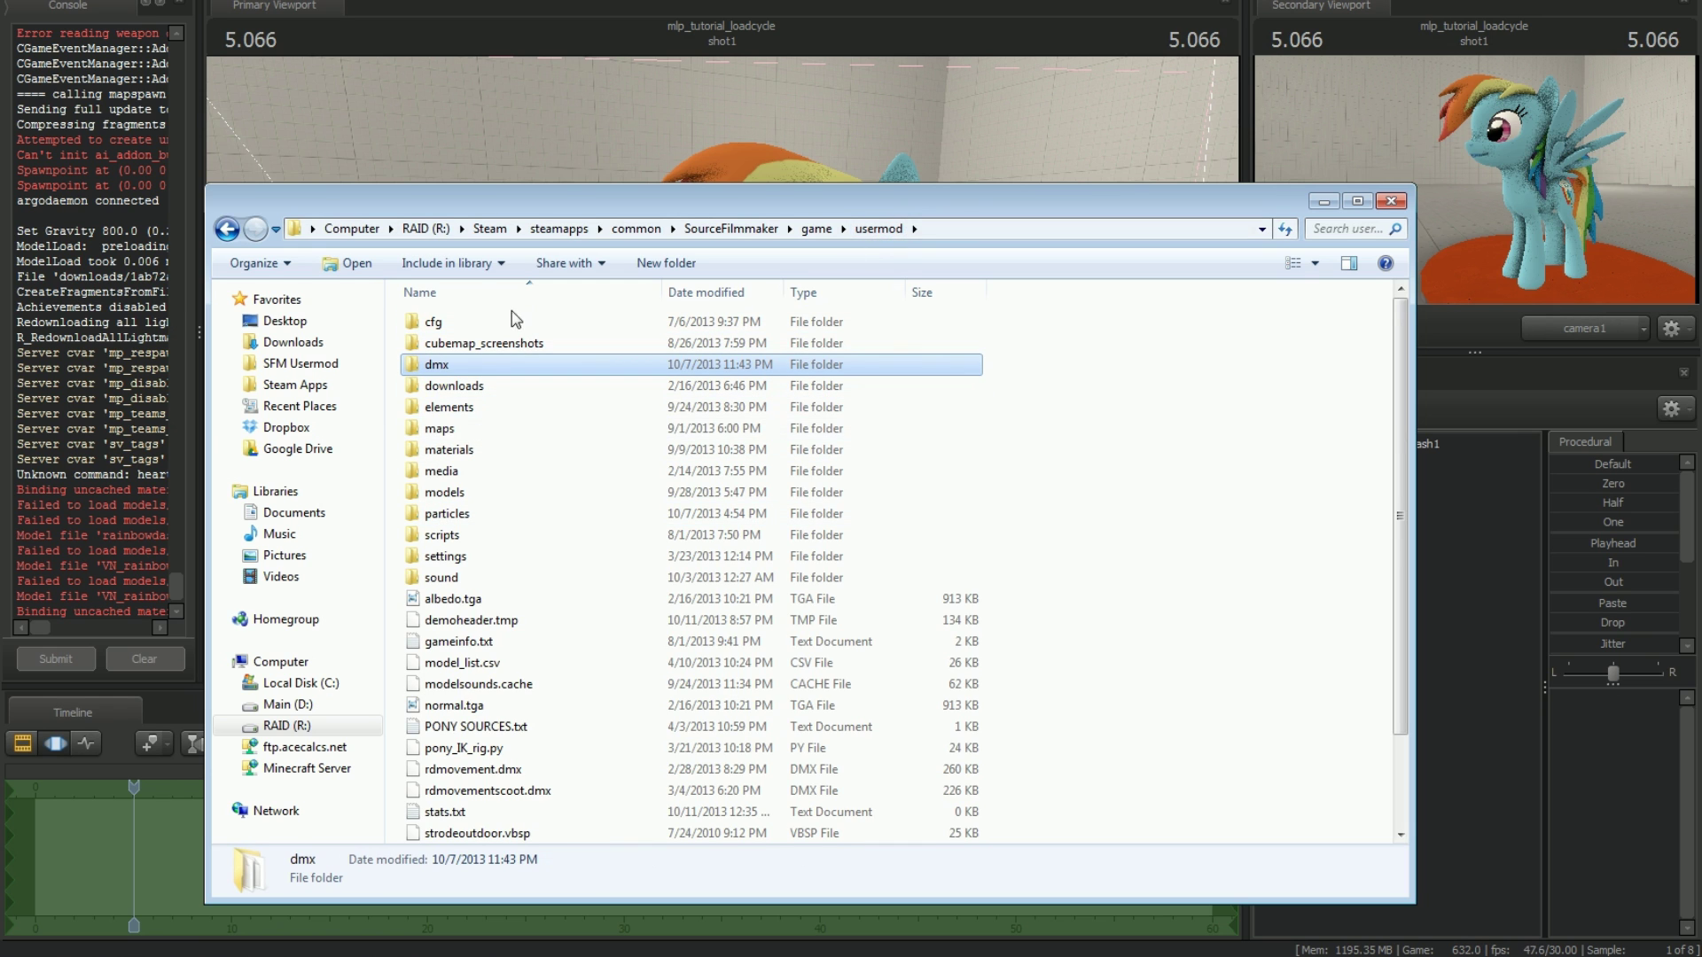
double_click(437, 367)
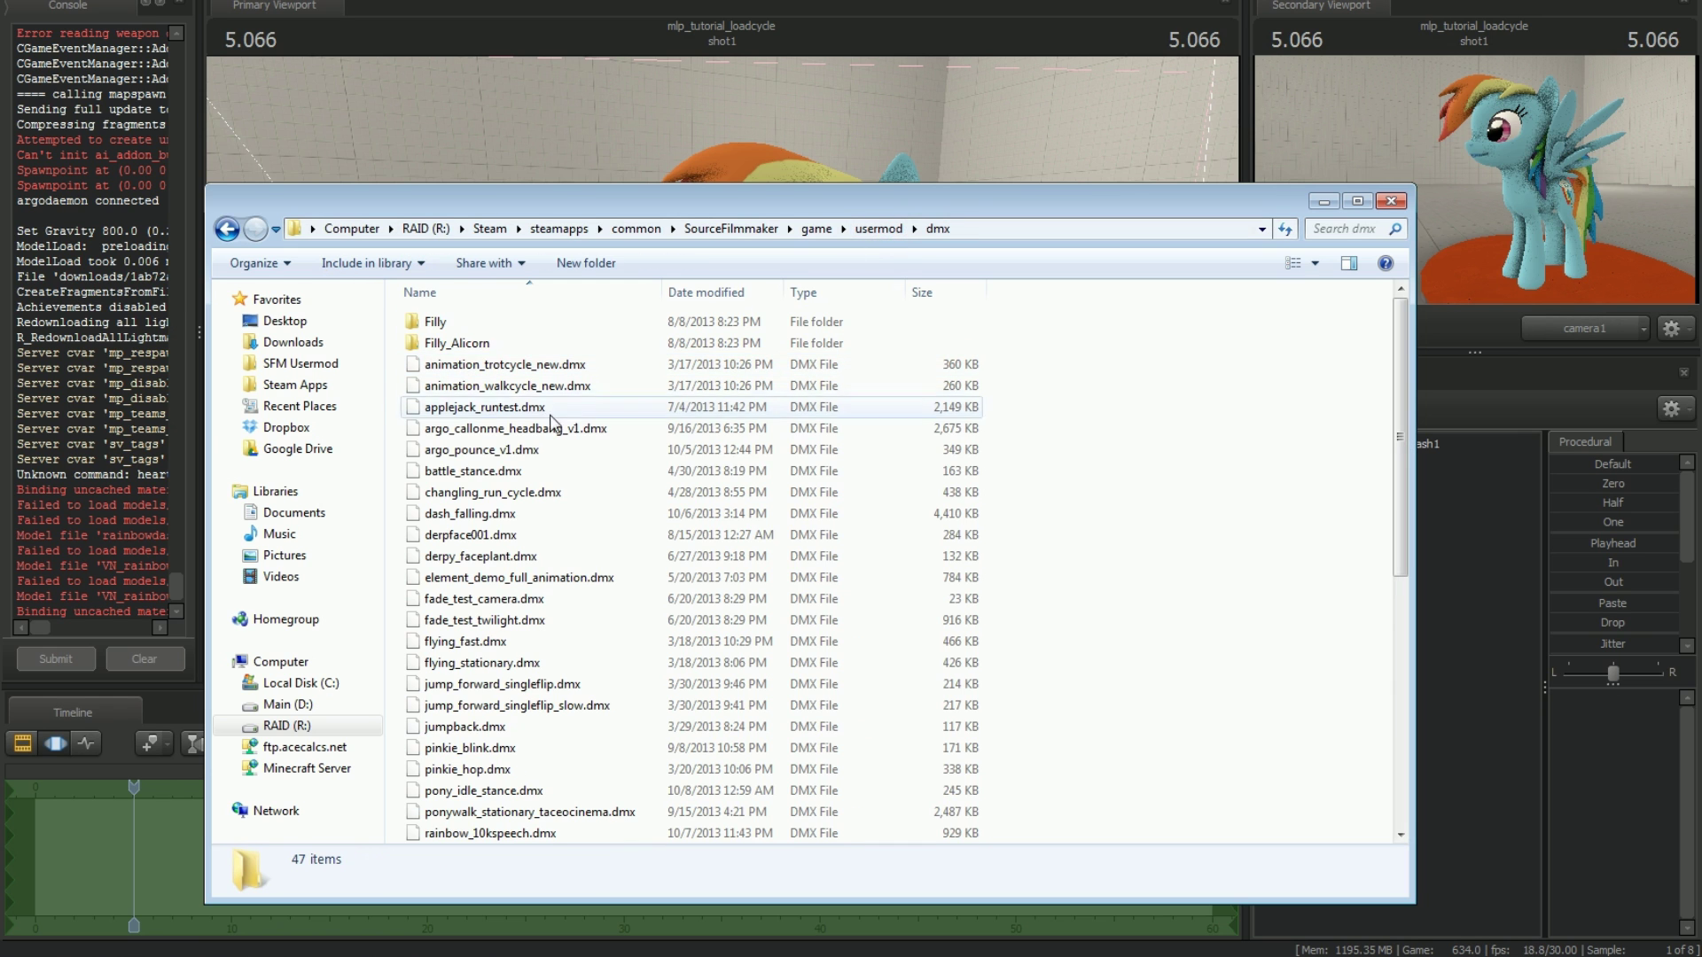
Step: Look through the DMX animation files in the folder and minimize the window to return to Source Filmmaker
scroll(543, 396, down, 1)
scroll(543, 396, down, 7)
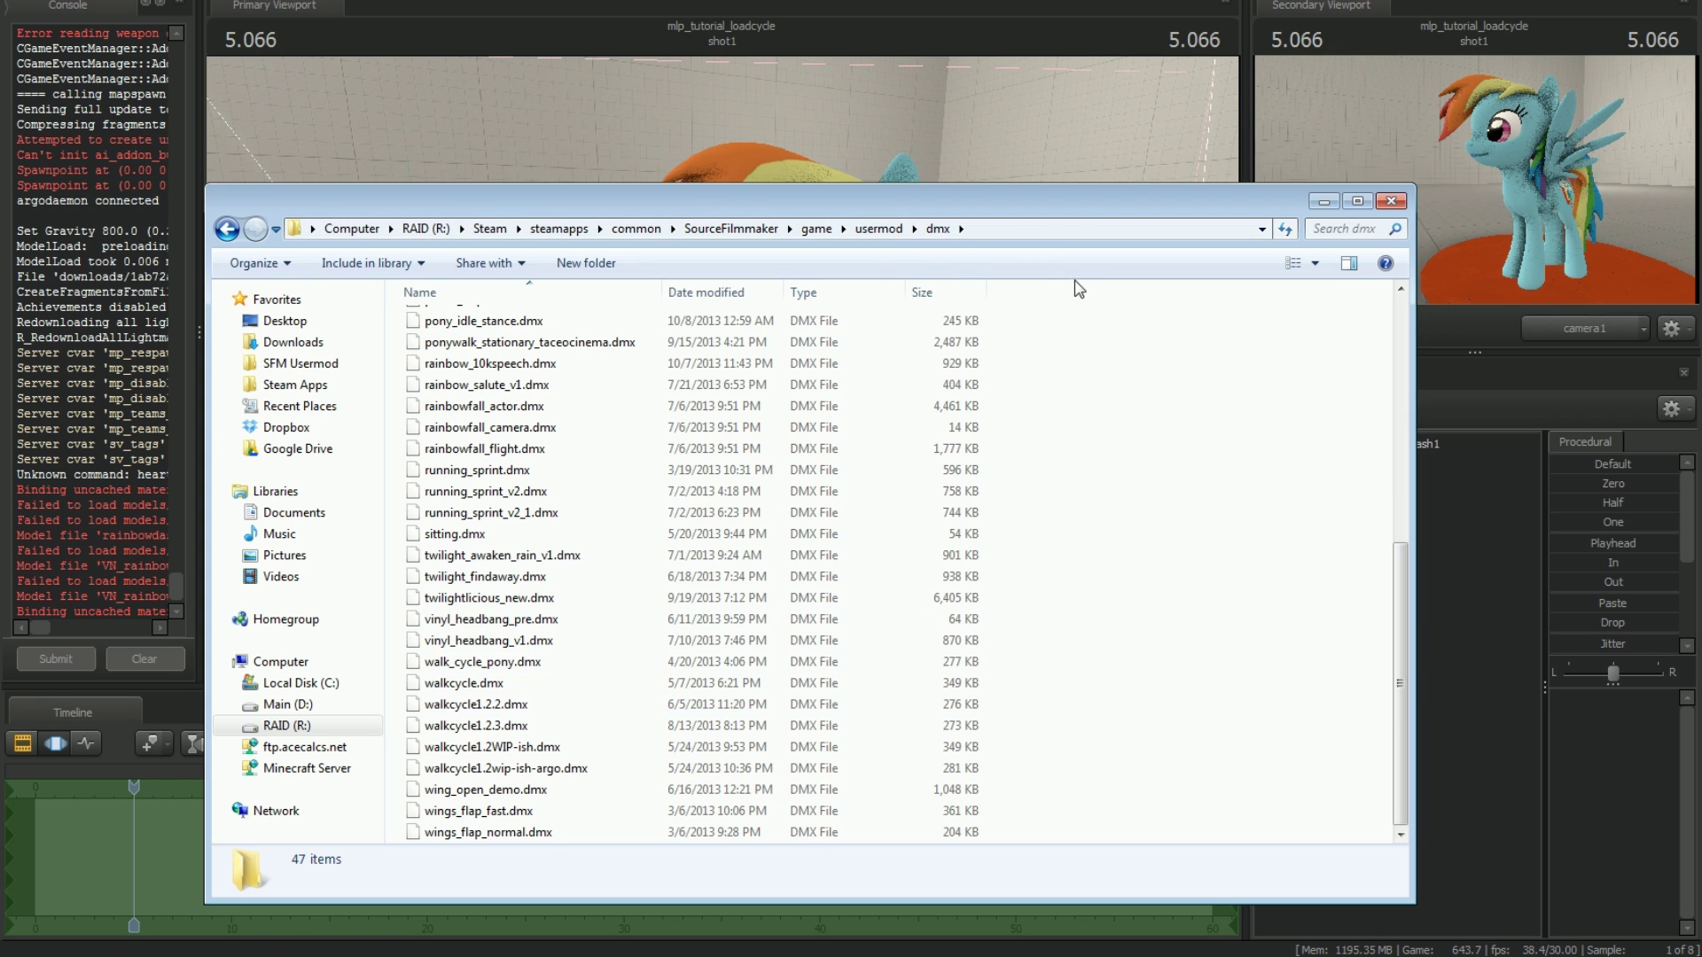
click(1323, 202)
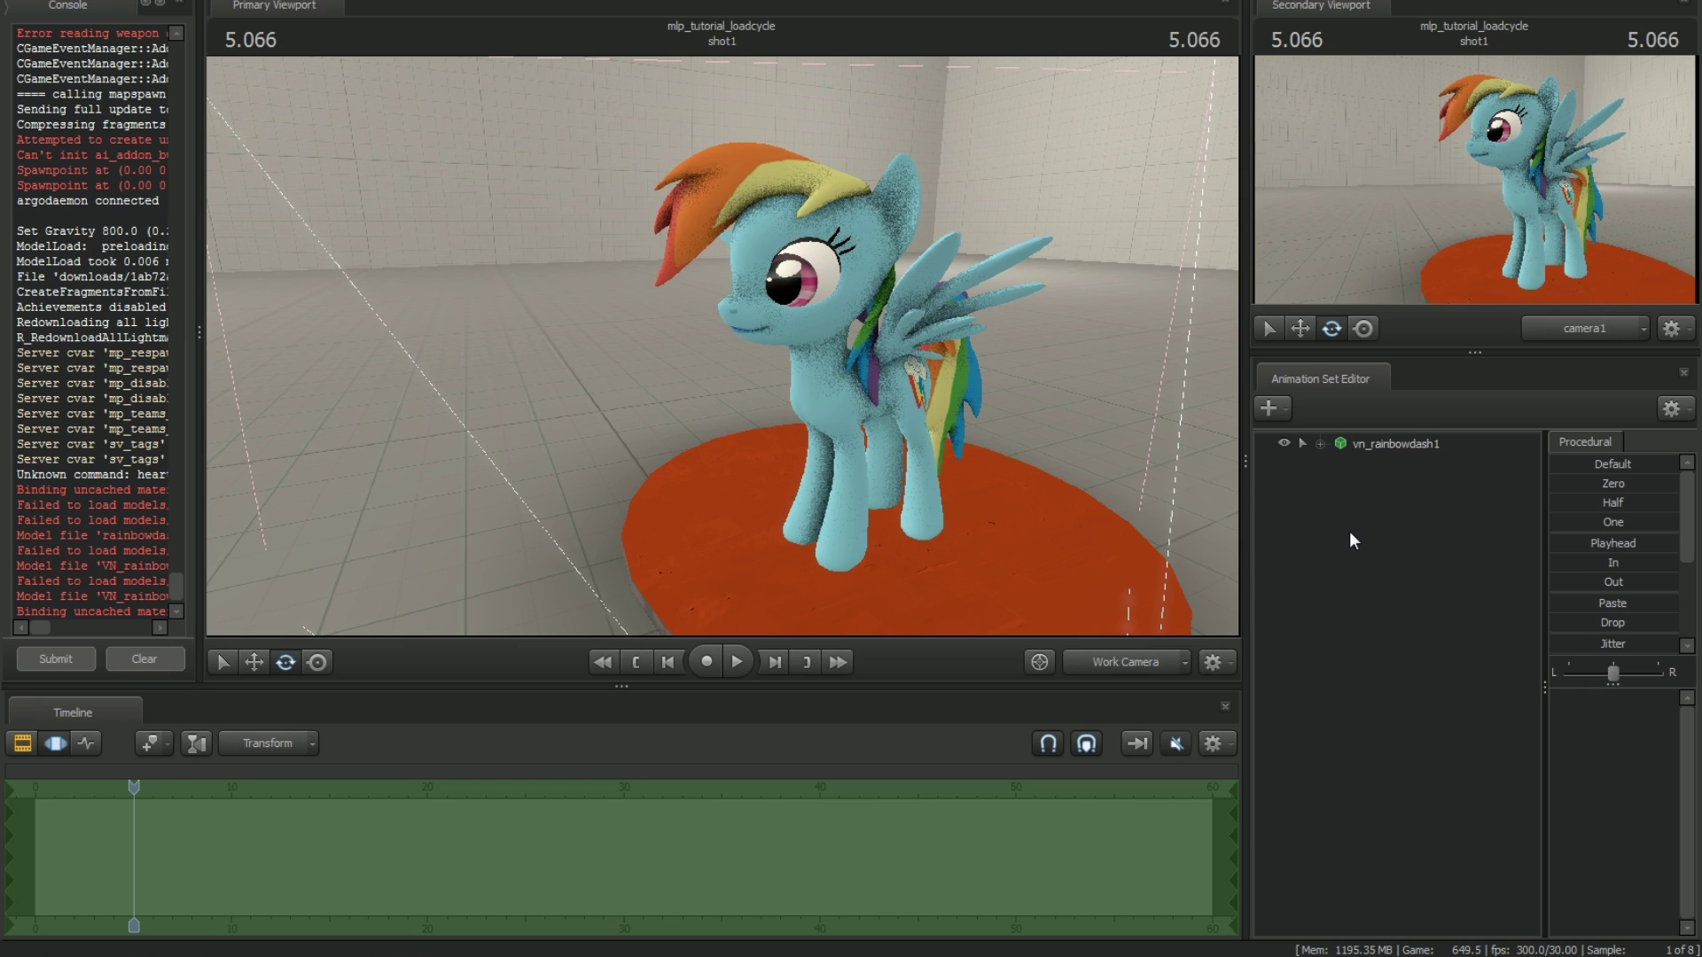
Step: Expand the vn_rainbowdash1 animation set into its control groups and frame the whole pony from its other side
click(1320, 445)
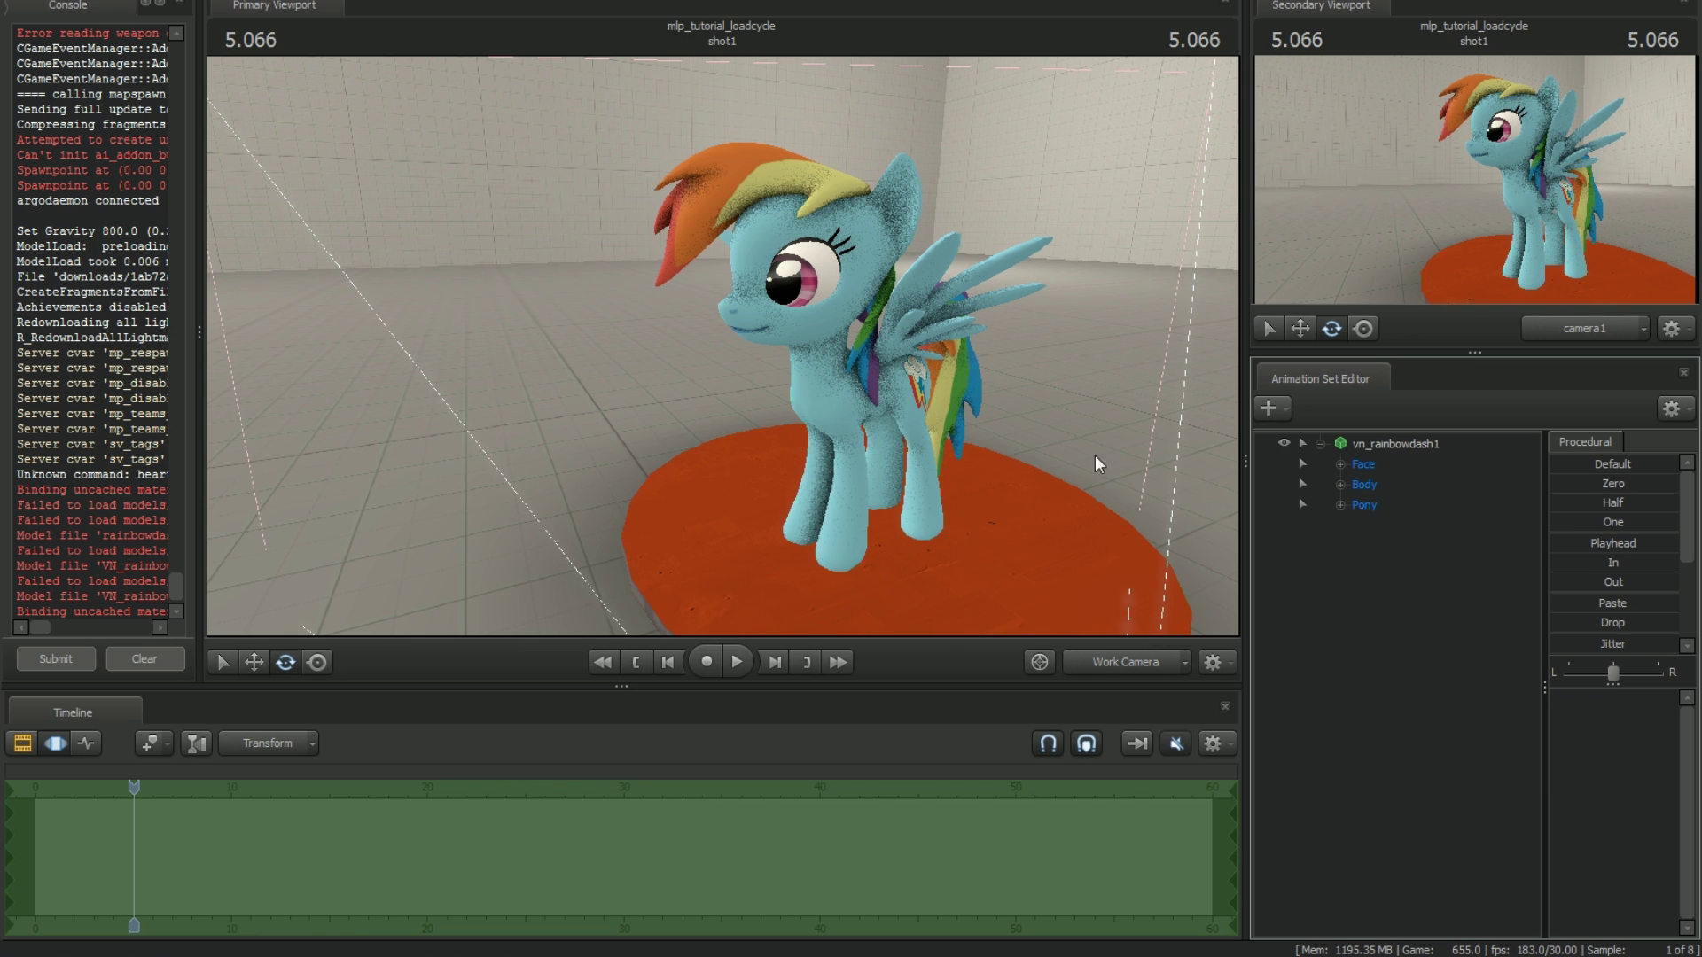
drag(1010, 457, 1210, 435)
key(s)
key(a)
key(s)
drag(722, 346, 776, 347)
Step: Import the flying_fast.dmx animation onto the vn_rainbowdash1 animation set, accepting all the listed channels
click(1423, 449)
right_click(1423, 449)
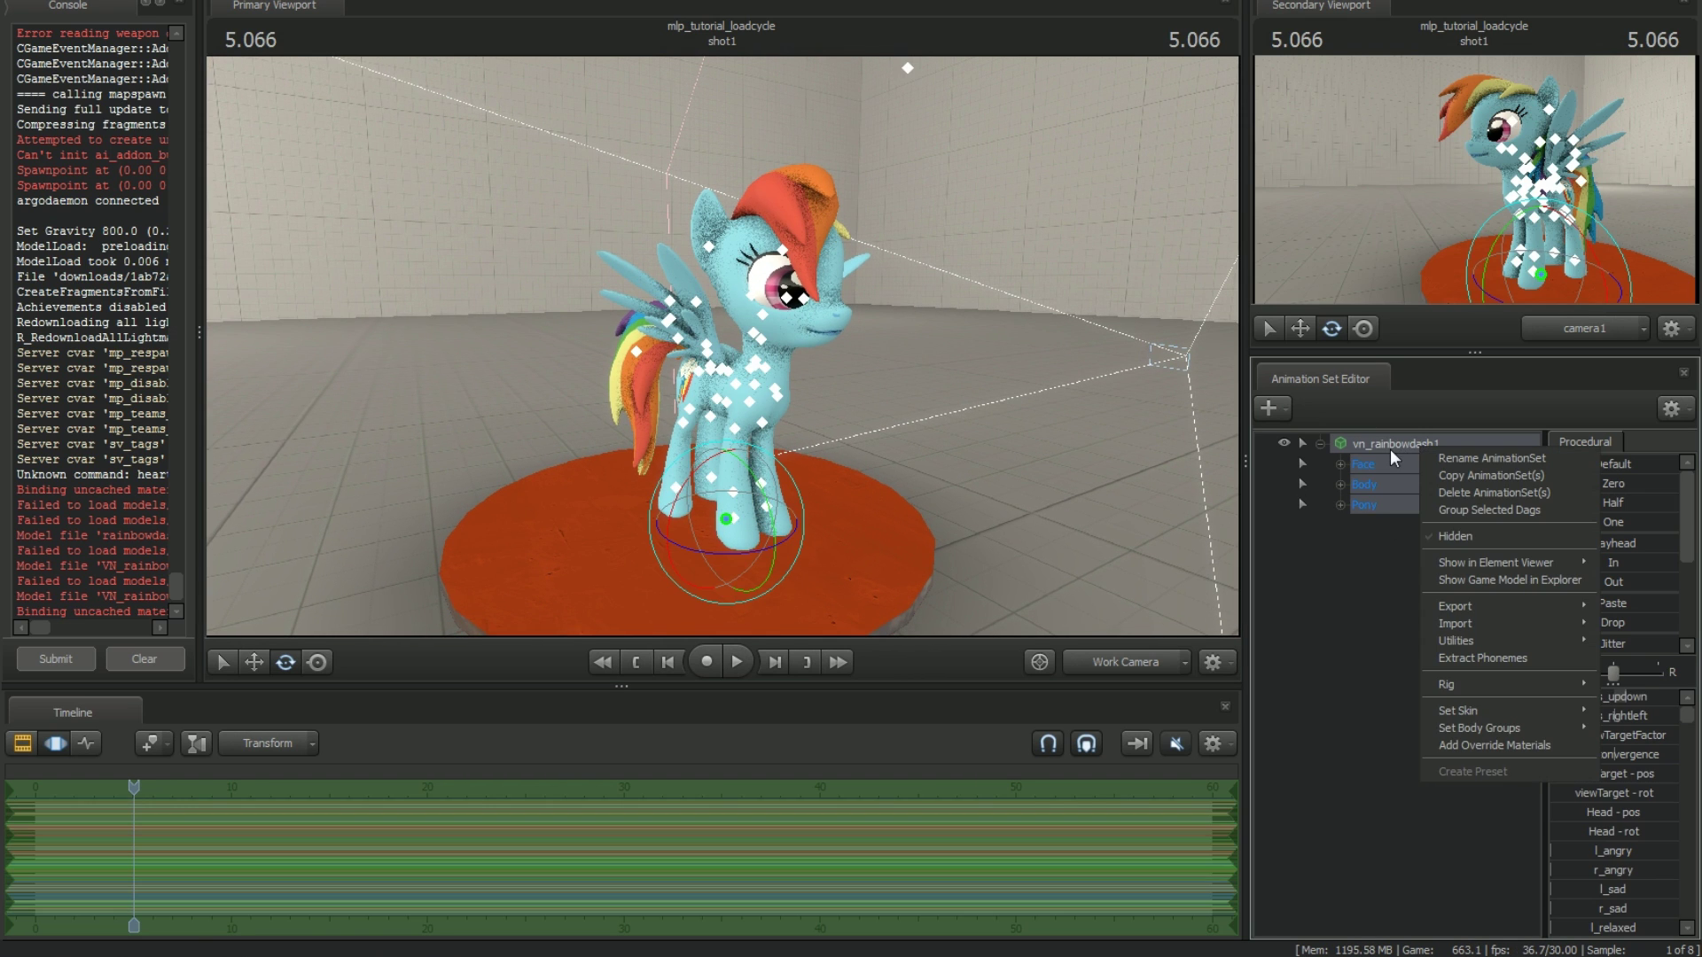
mouse_move(1461, 625)
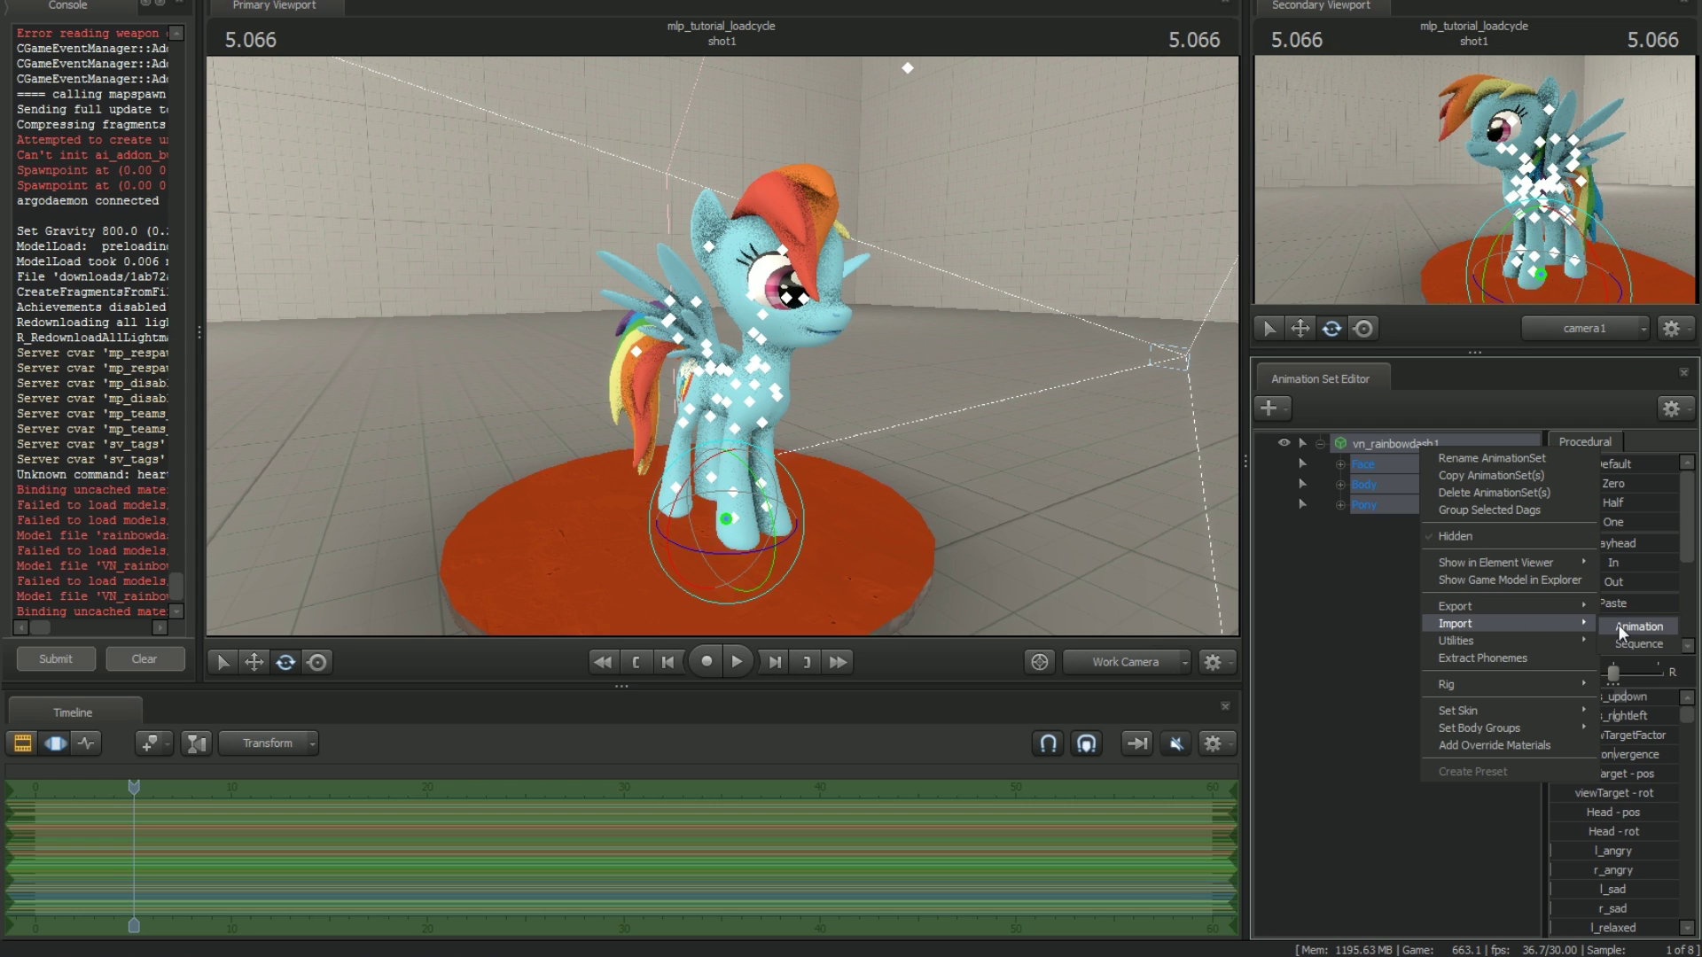
click(1623, 628)
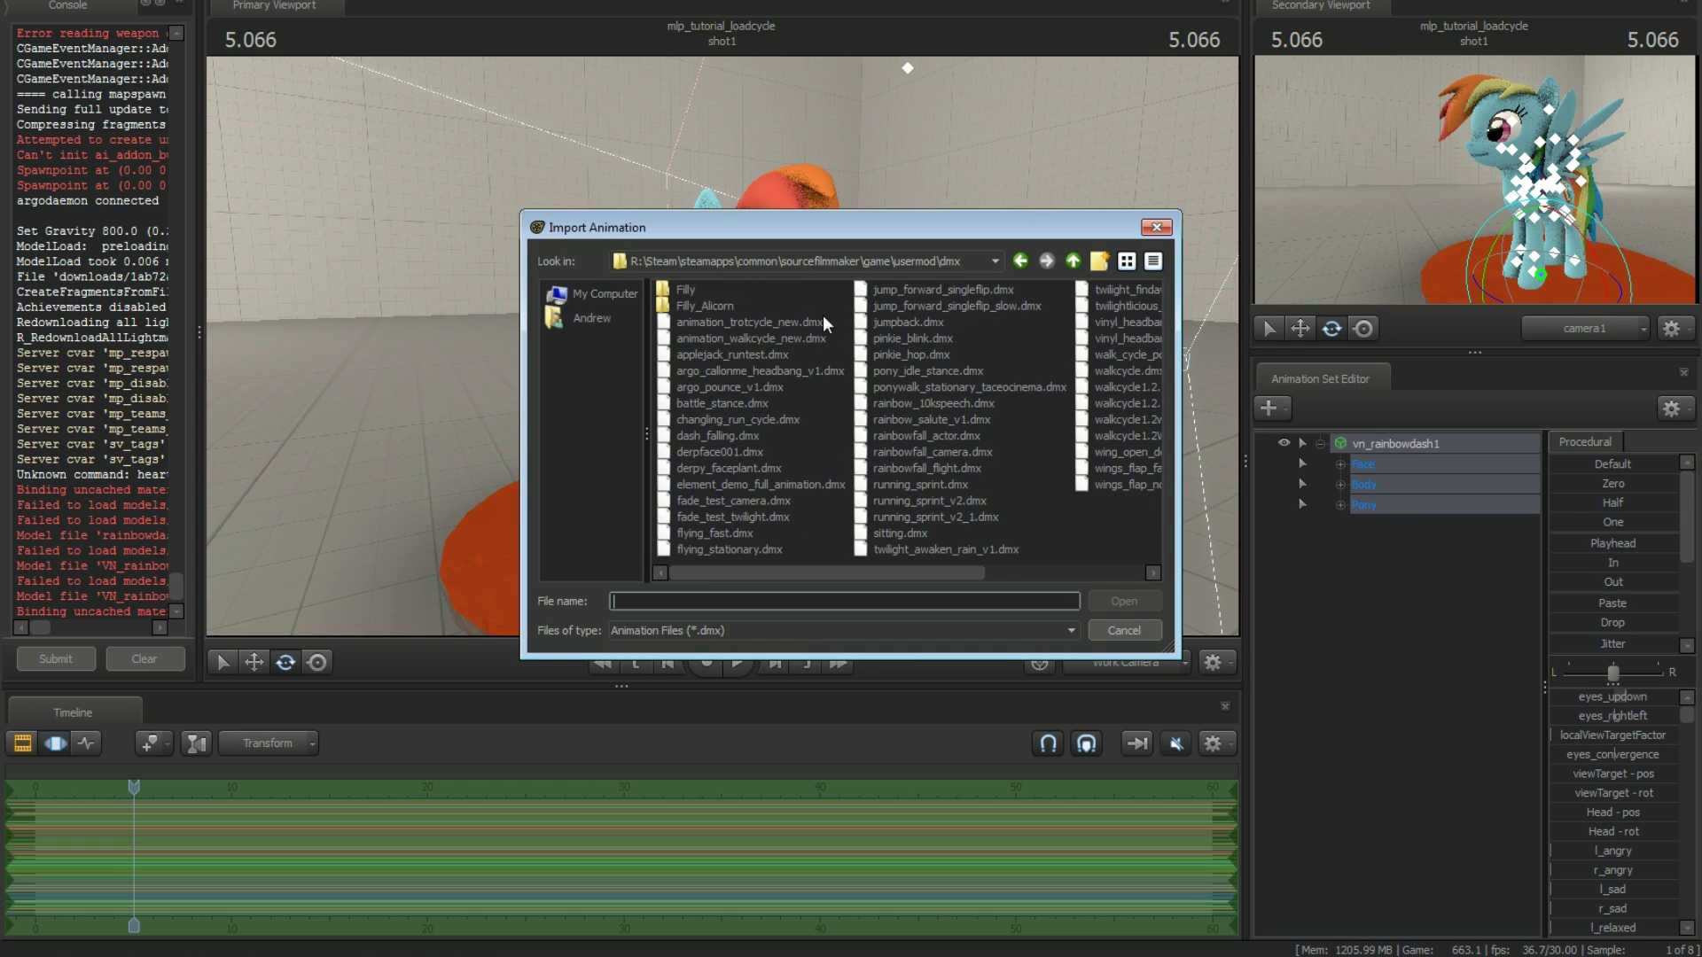
click(729, 457)
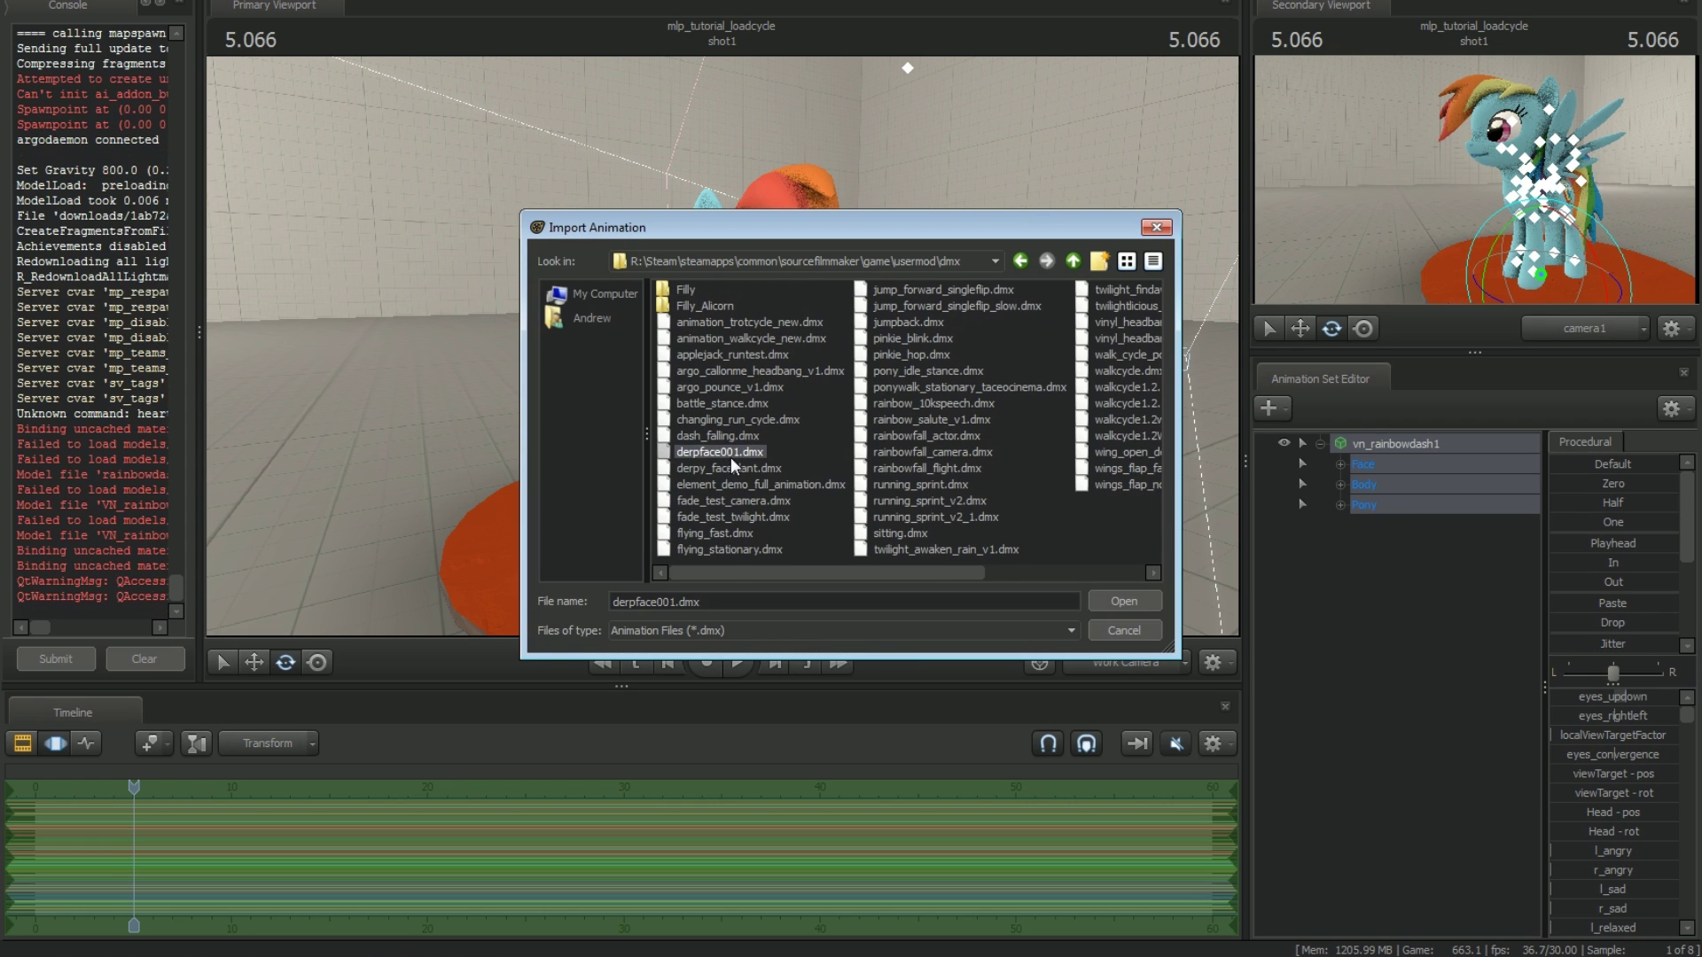
click(720, 534)
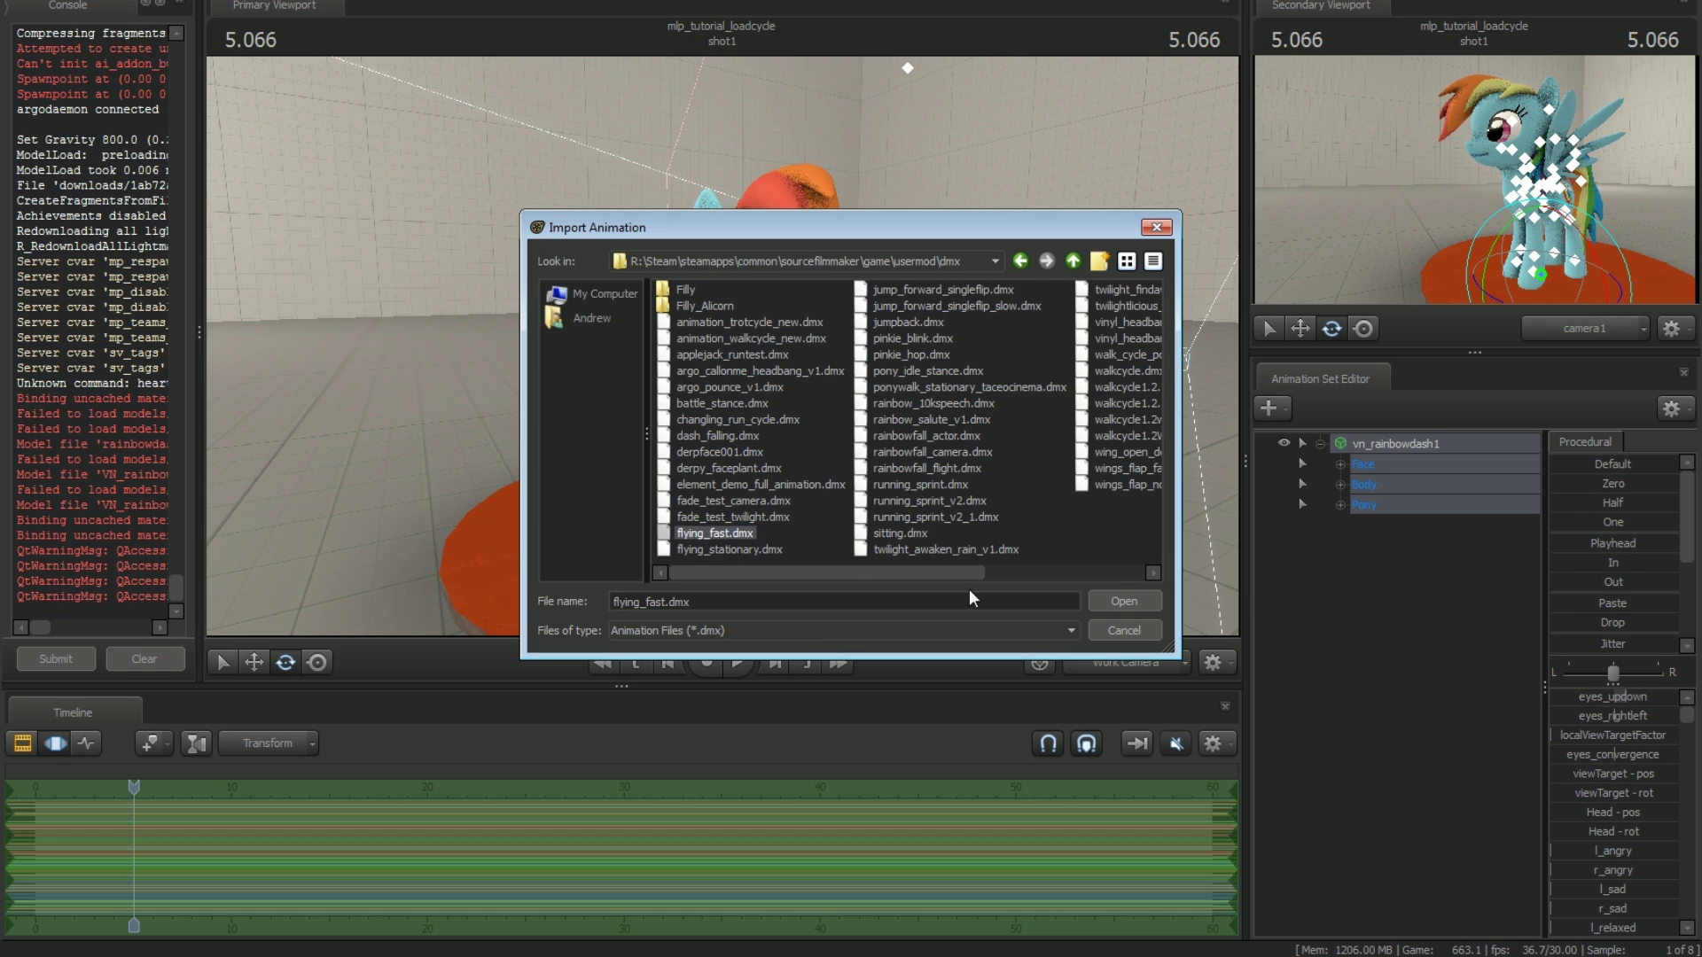
click(1126, 605)
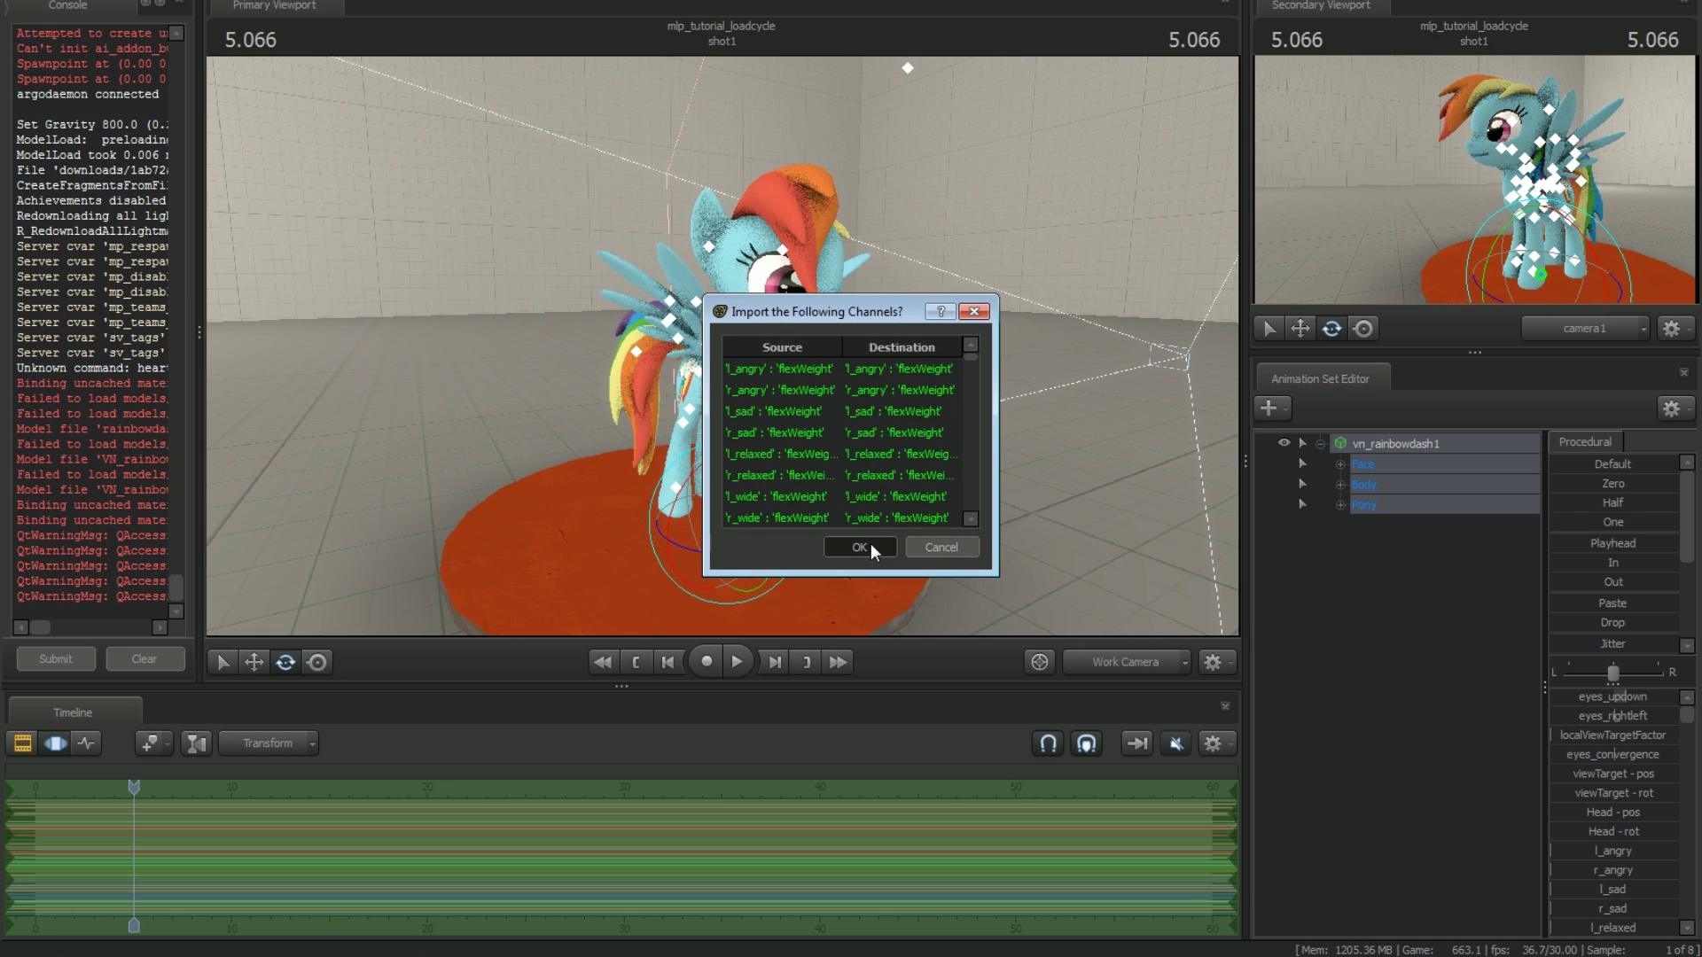
click(874, 552)
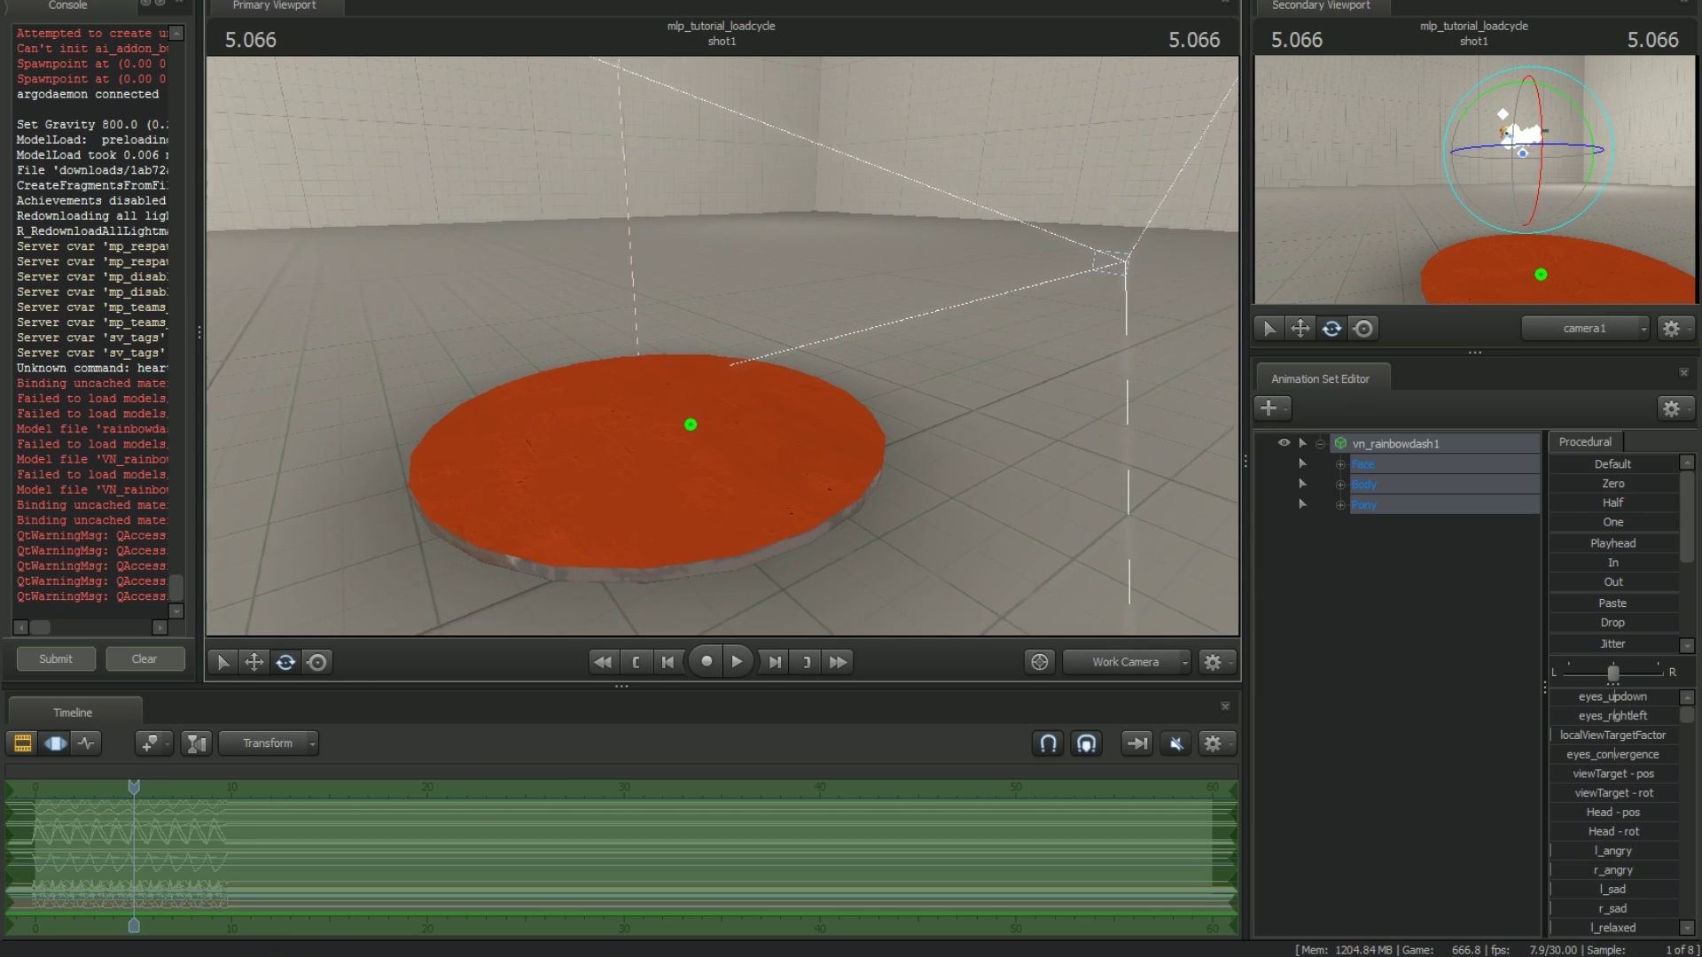
Step: Bring the pony with its imported flying animation into view in the primary viewport
drag(752, 368, 713, 375)
drag(1018, 412, 1016, 430)
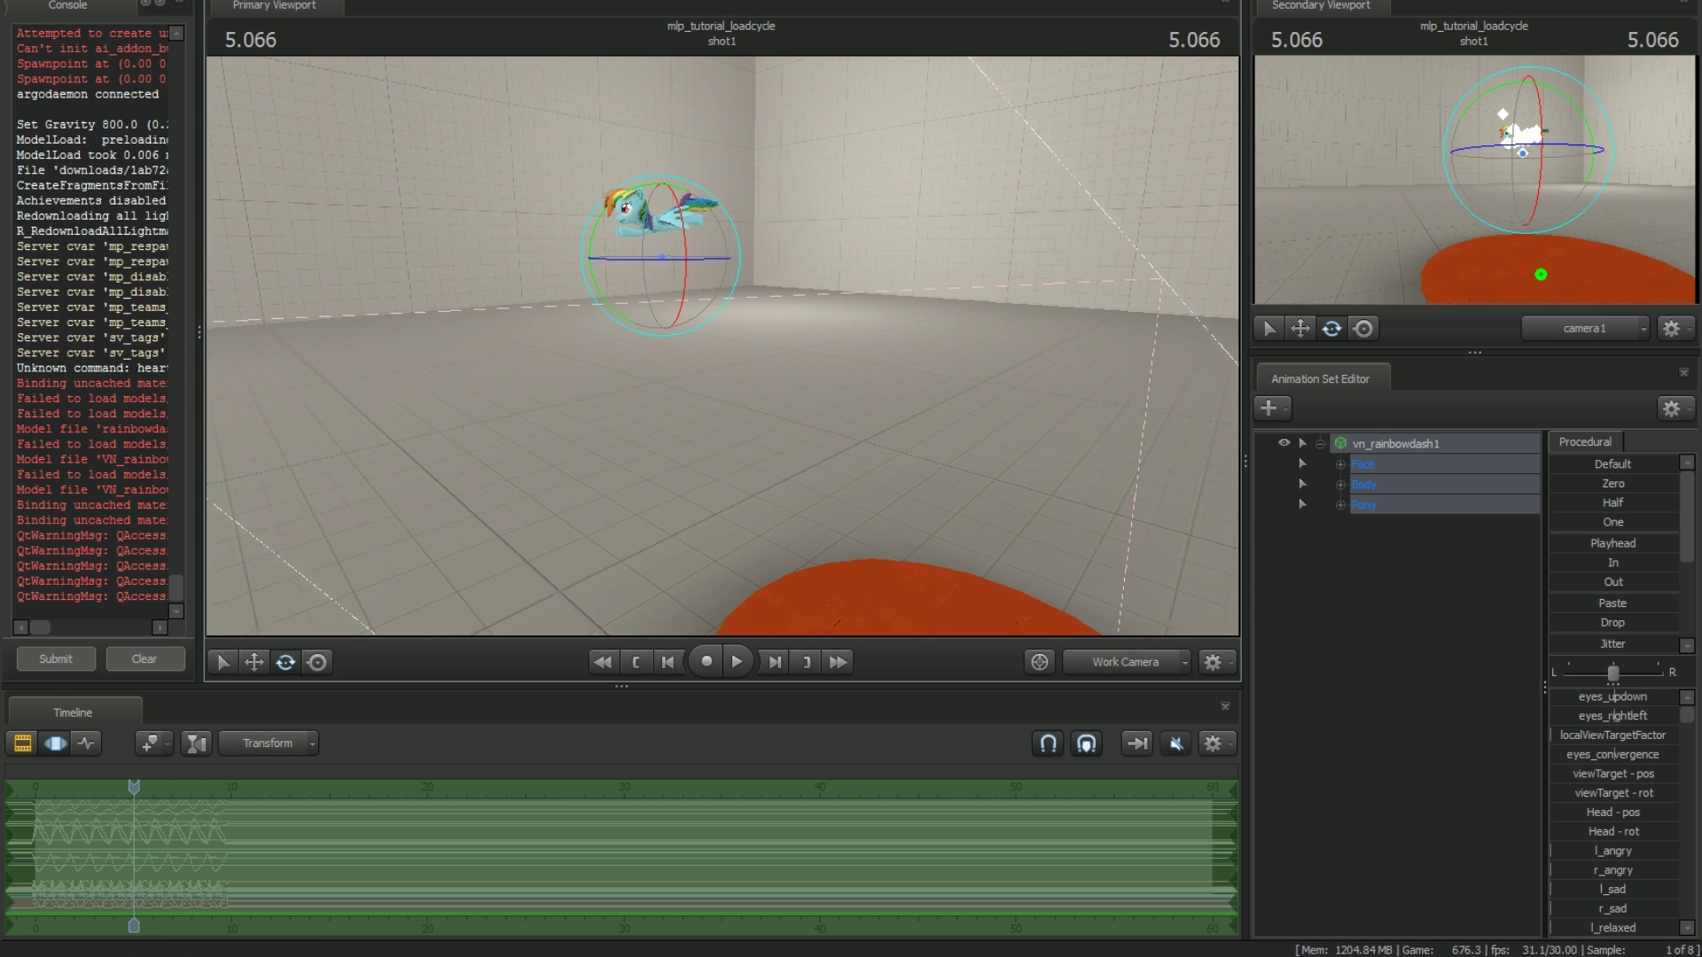
drag(722, 345, 723, 346)
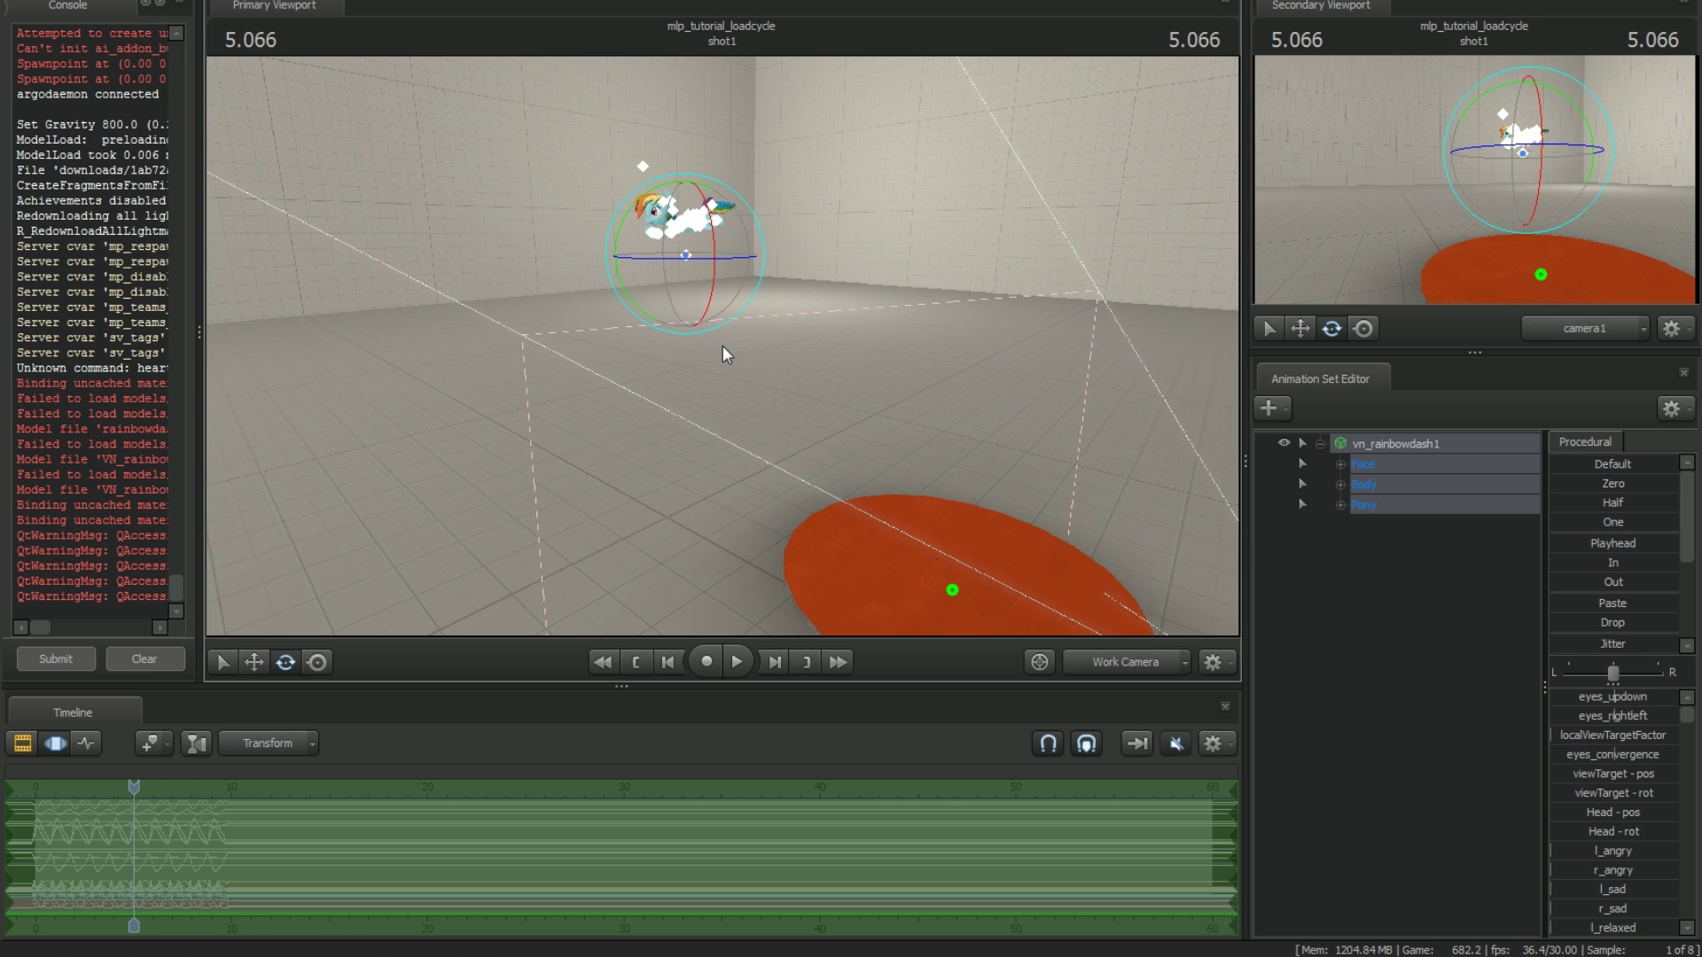
Step: Undo the flying_fast.dmx import and frame the pony standing on the orange platform with its Body group expanded
drag(801, 373, 796, 363)
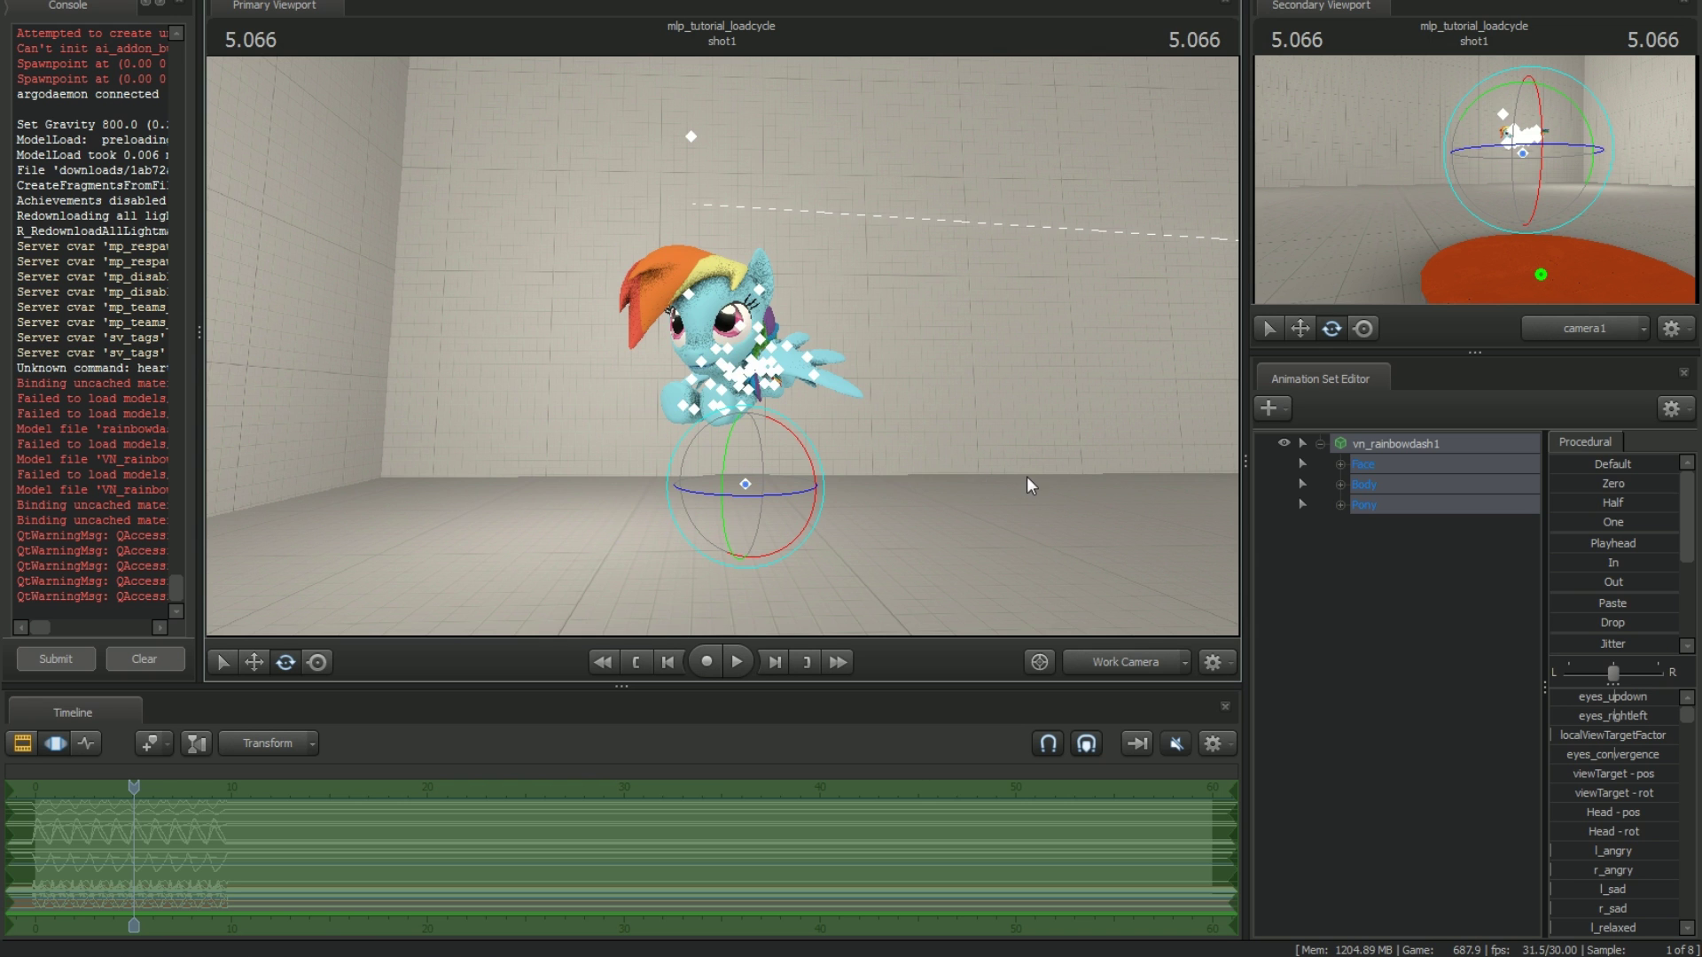
key(w)
drag(1034, 496, 1100, 532)
mouse_move(756, 317)
mouse_down()
mouse_move(785, 359)
mouse_move(752, 351)
mouse_up()
key(ctrl+z)
drag(811, 473, 706, 515)
key(d)
key(w)
key(d)
key(w)
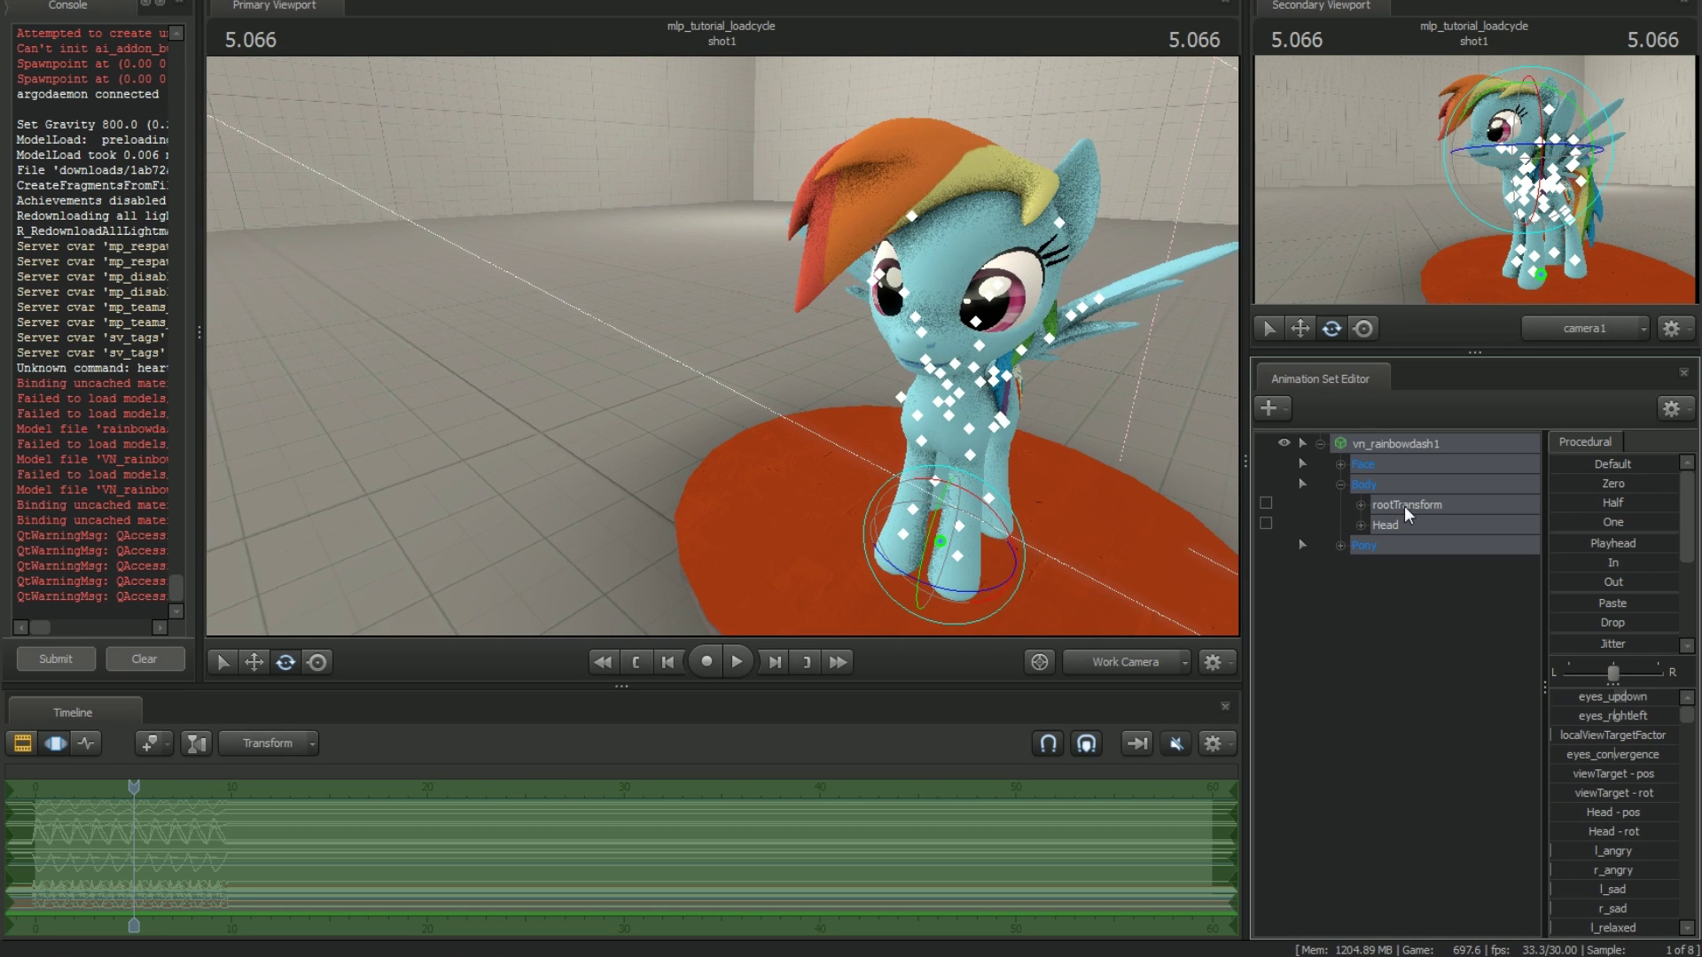
Step: Import flying_fast.dmx onto the Face, Head and remaining controls of vn_rainbowdash1, leaving rootTransform deselected, and accept the listed channels
click(1394, 443)
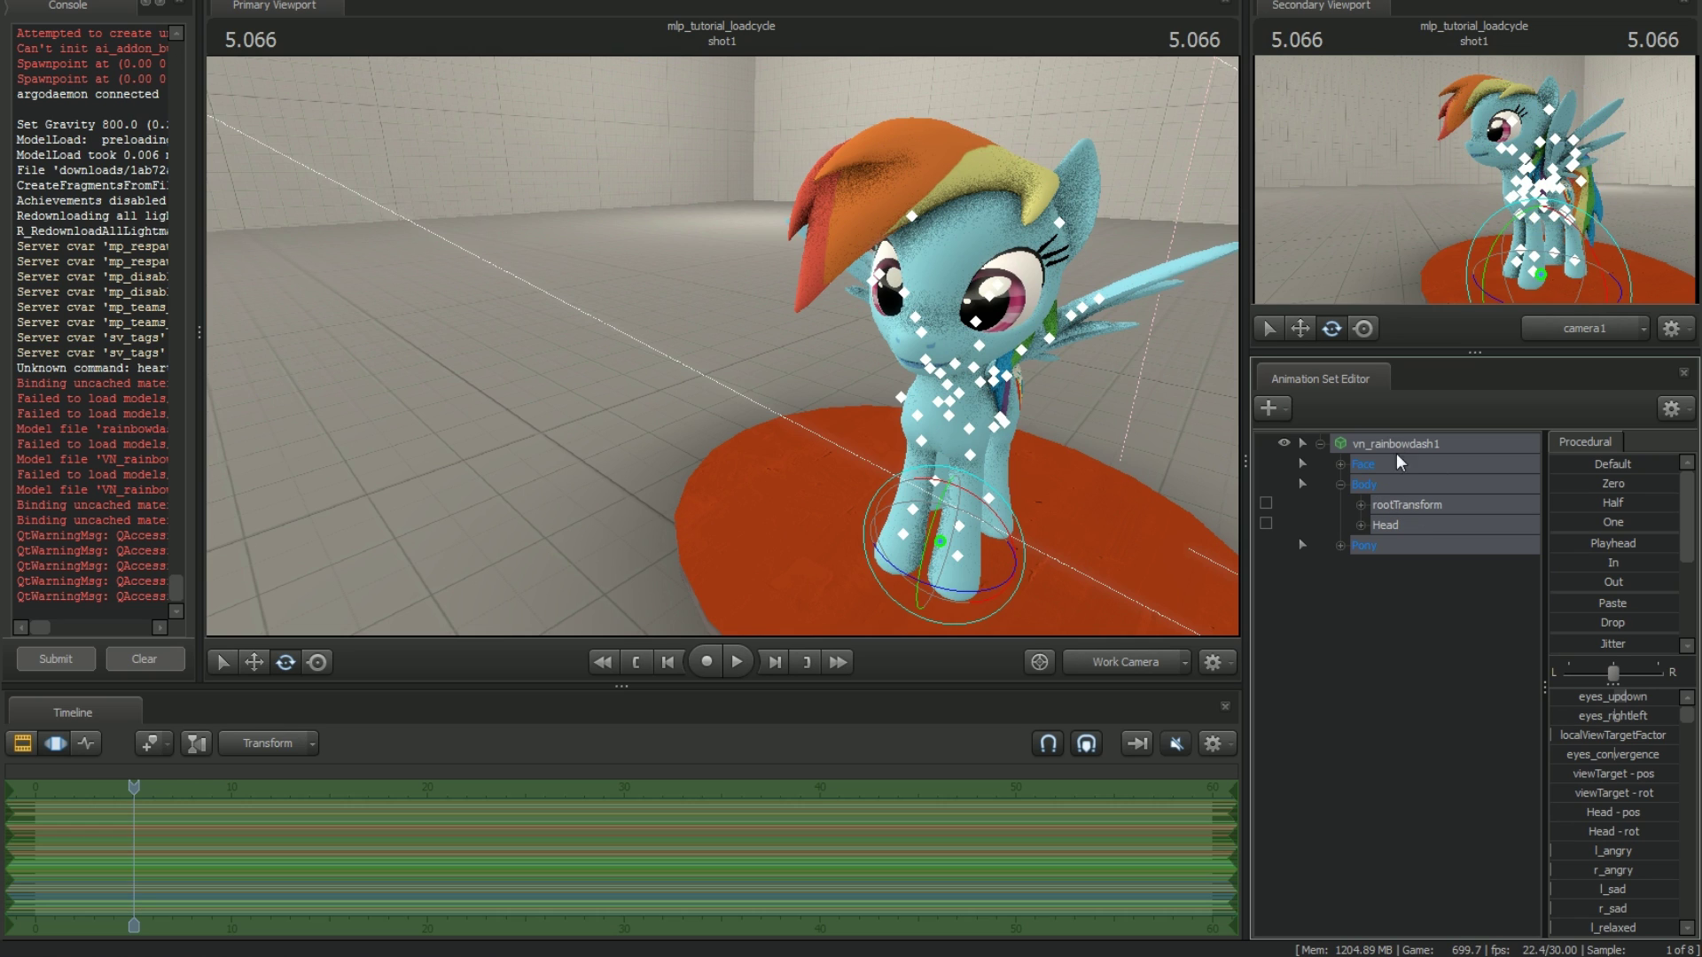
click(1413, 523)
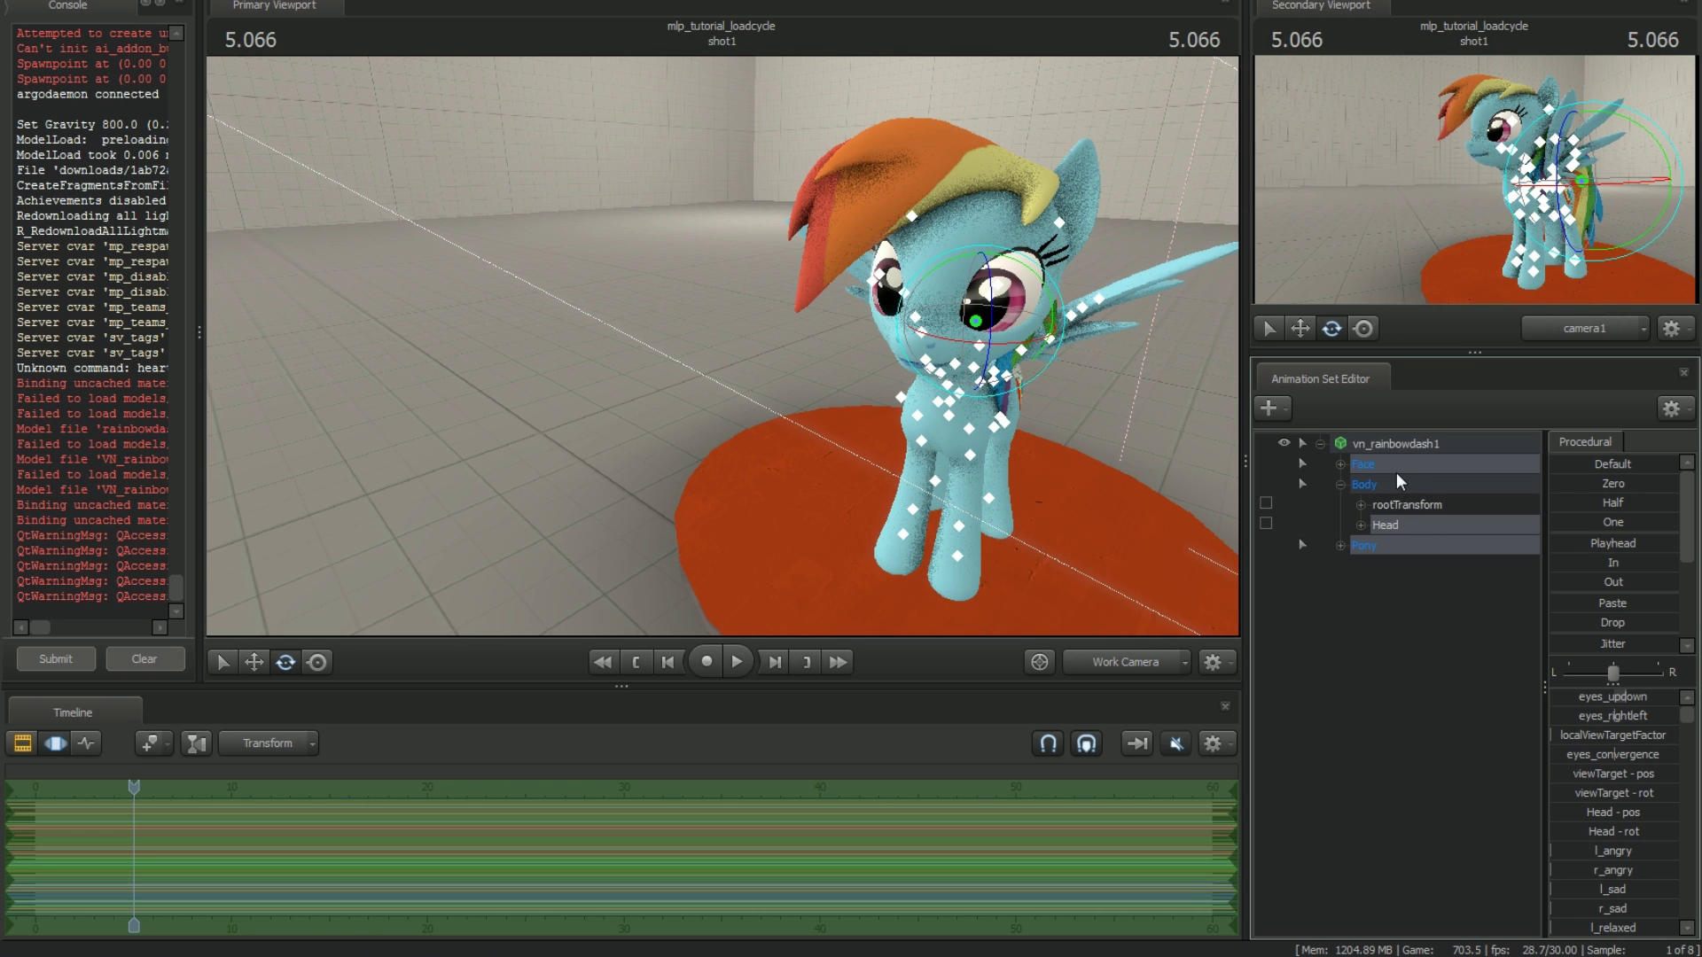
right_click(1380, 551)
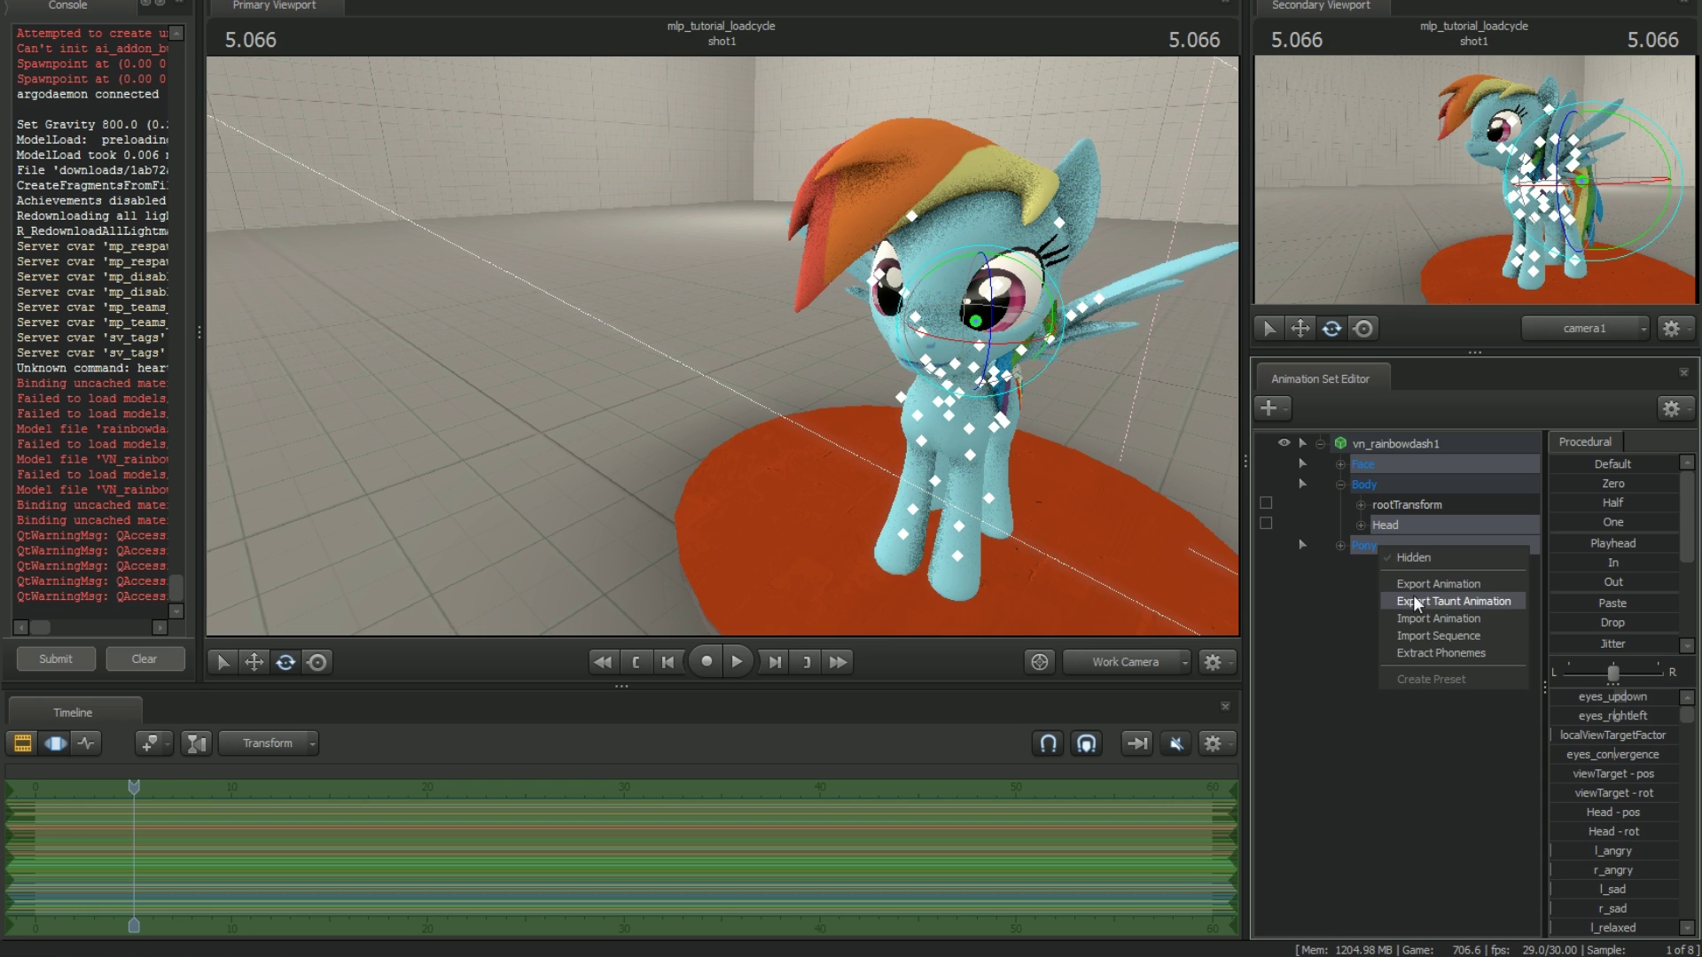
click(1430, 618)
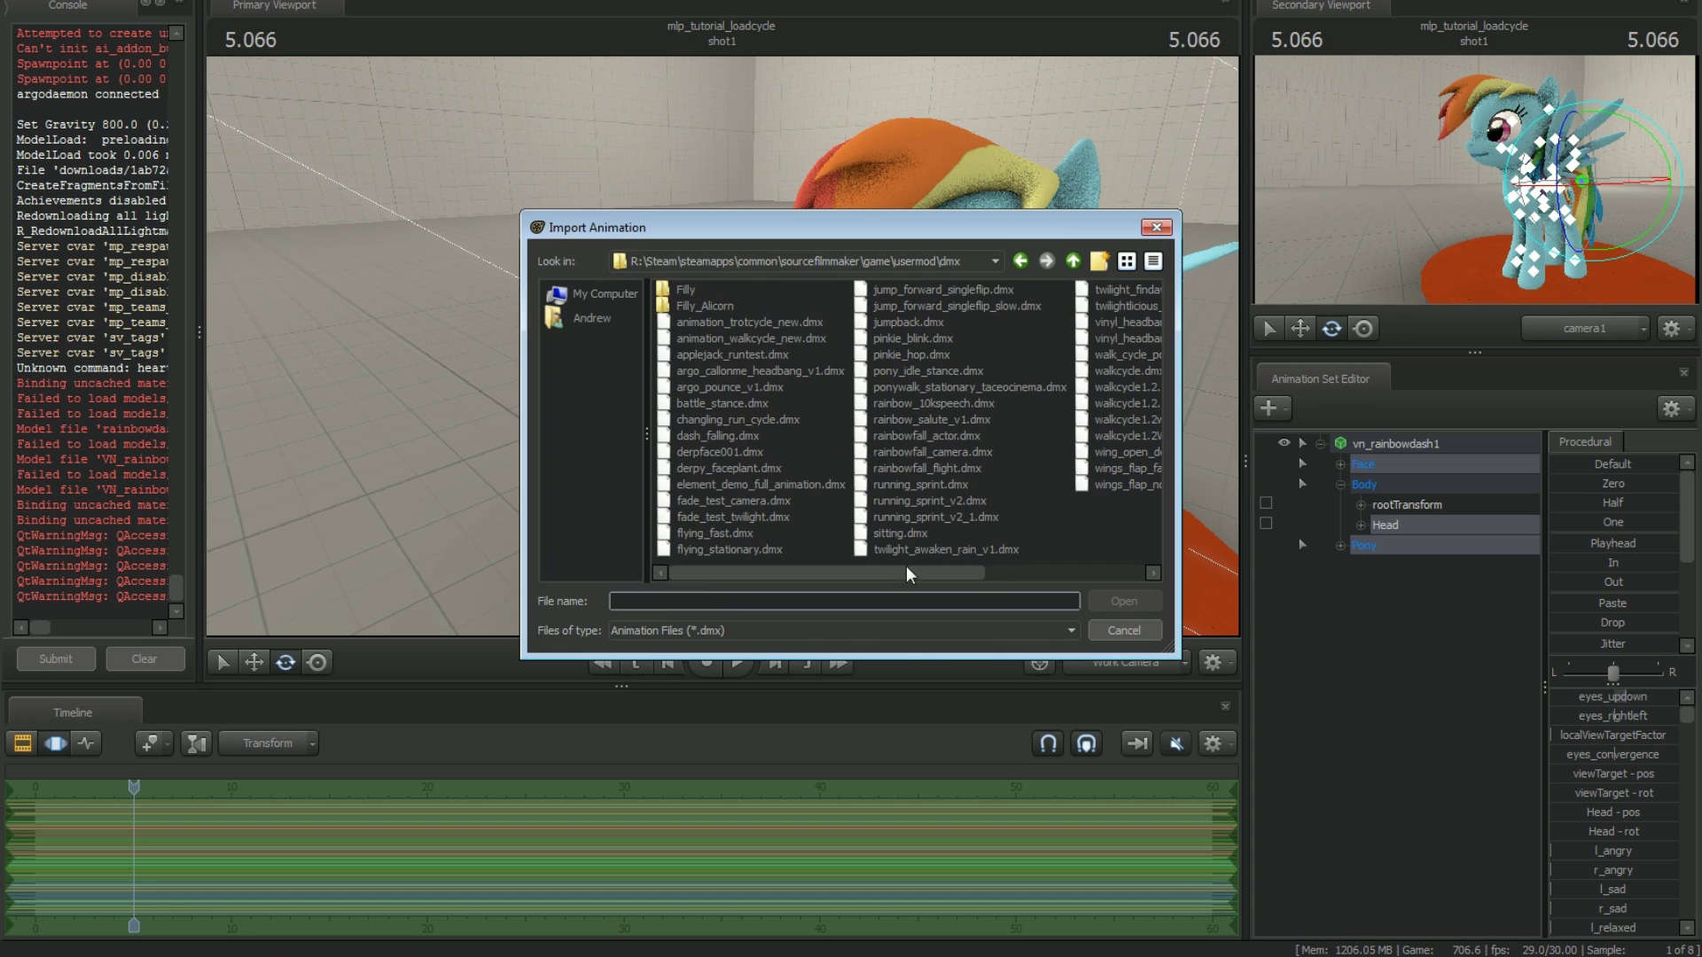
click(748, 535)
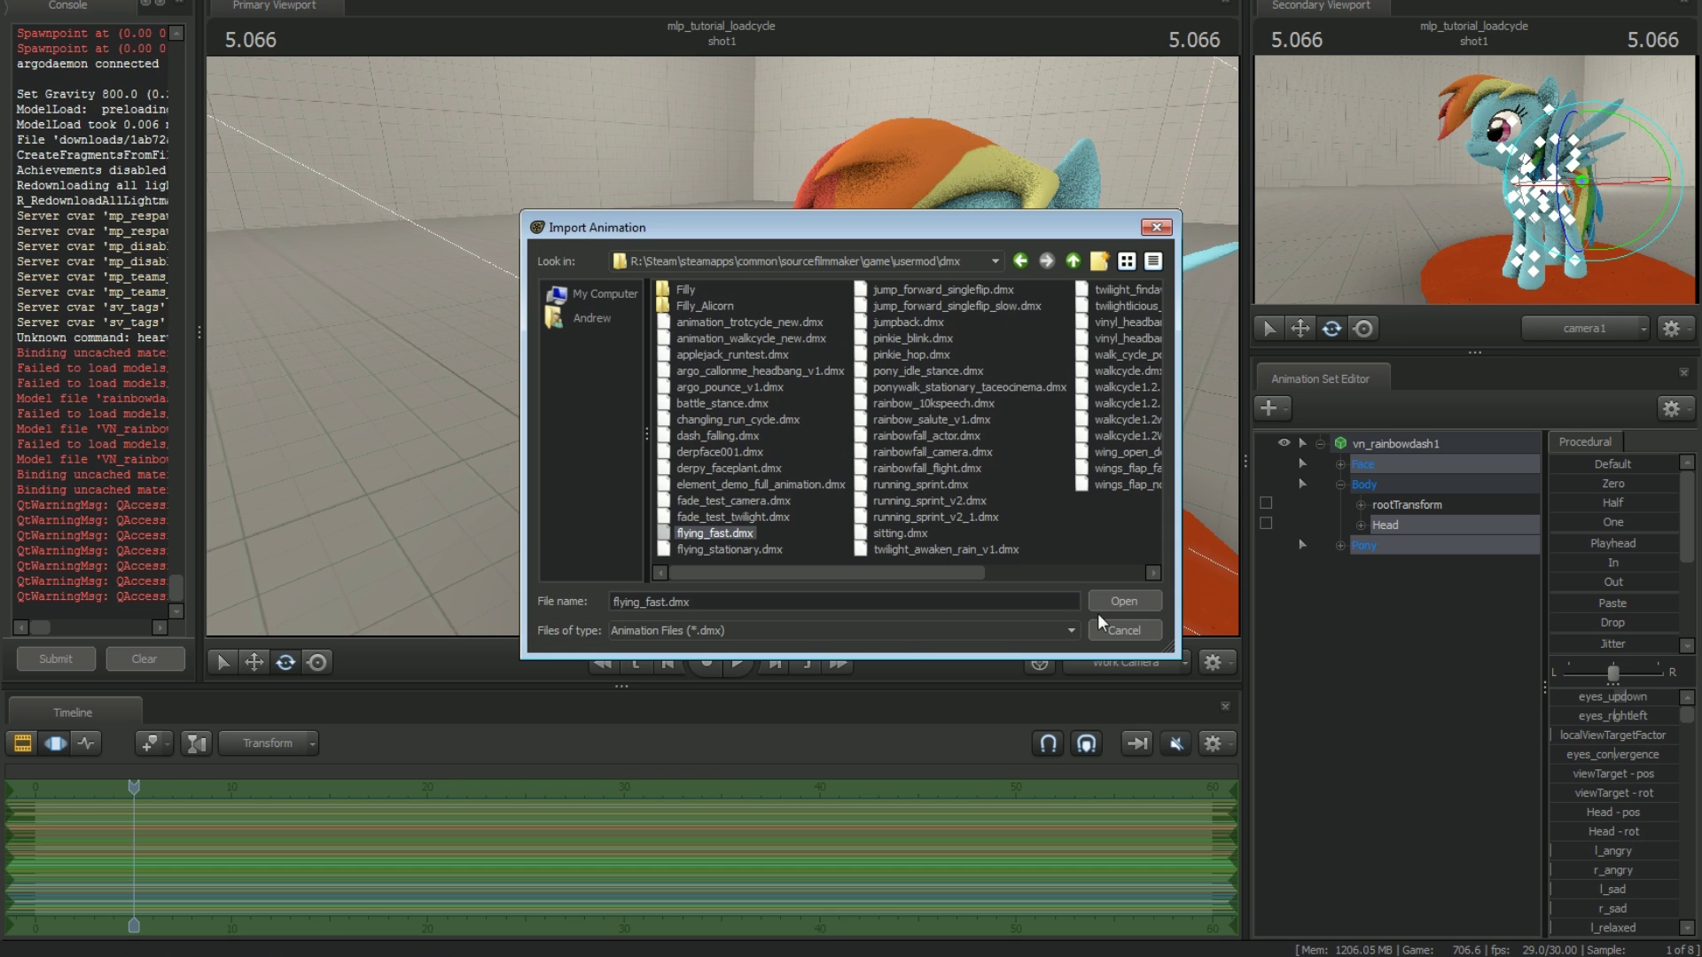
click(1129, 599)
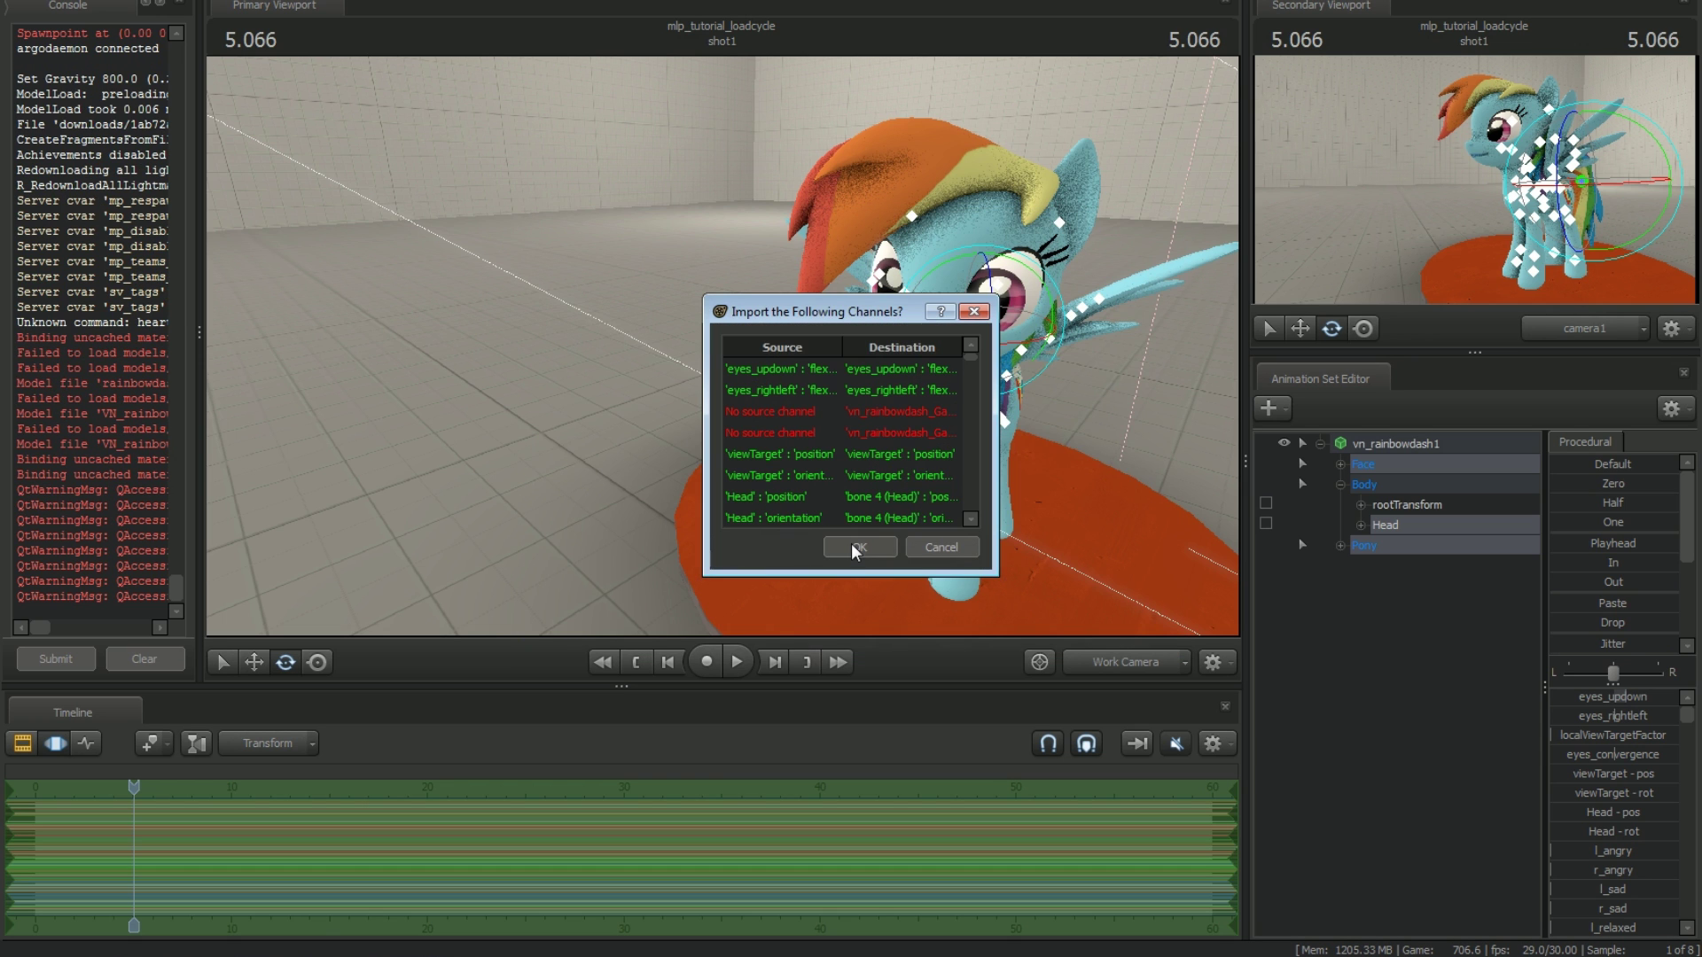
click(857, 548)
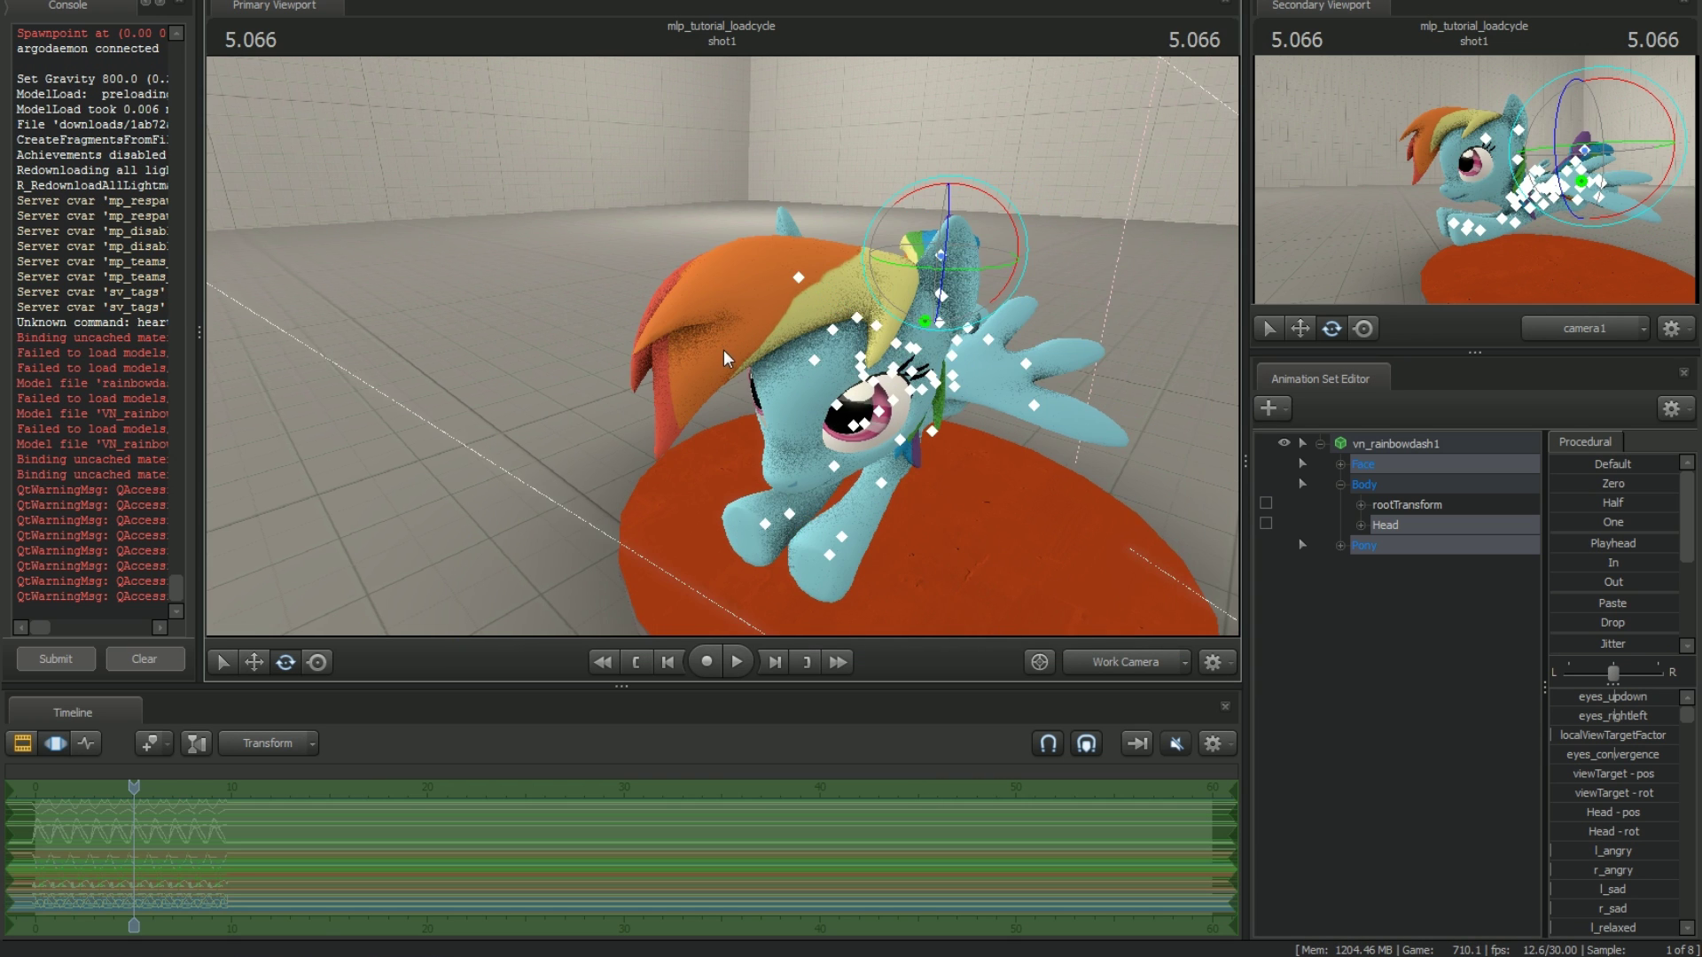
Step: Examine the flying pony's pose and position above the orange platform from several angles
key(d)
drag(823, 392, 705, 379)
key(a)
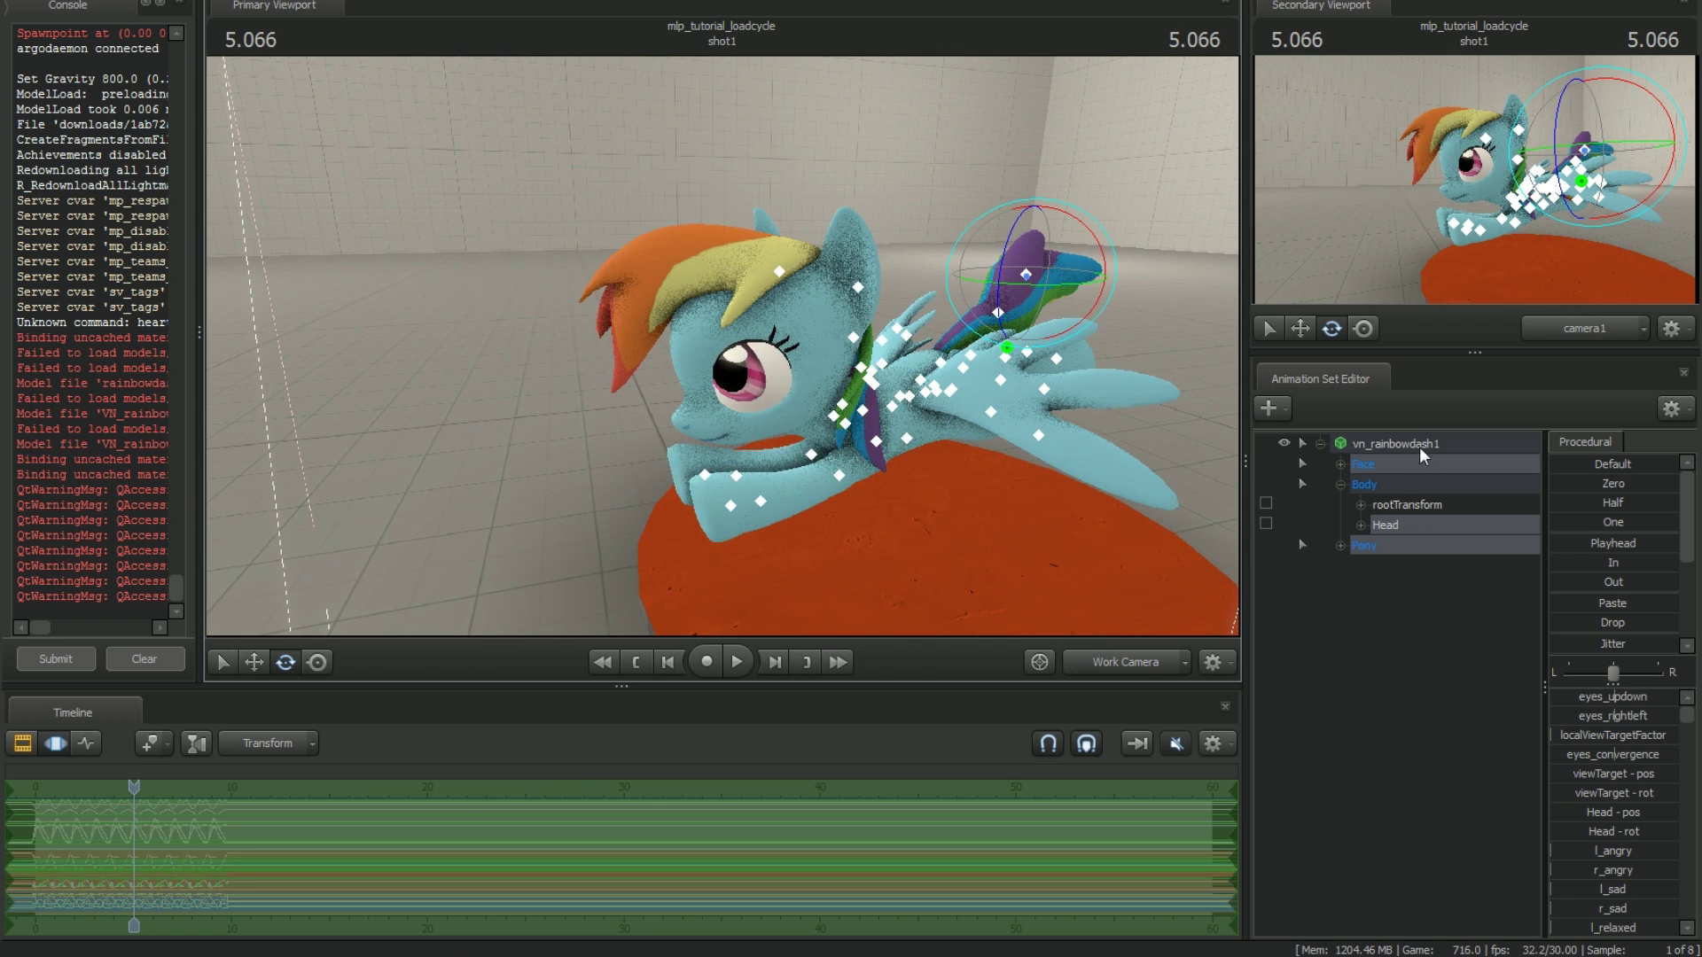
drag(1011, 530, 1055, 523)
key(s)
key(x)
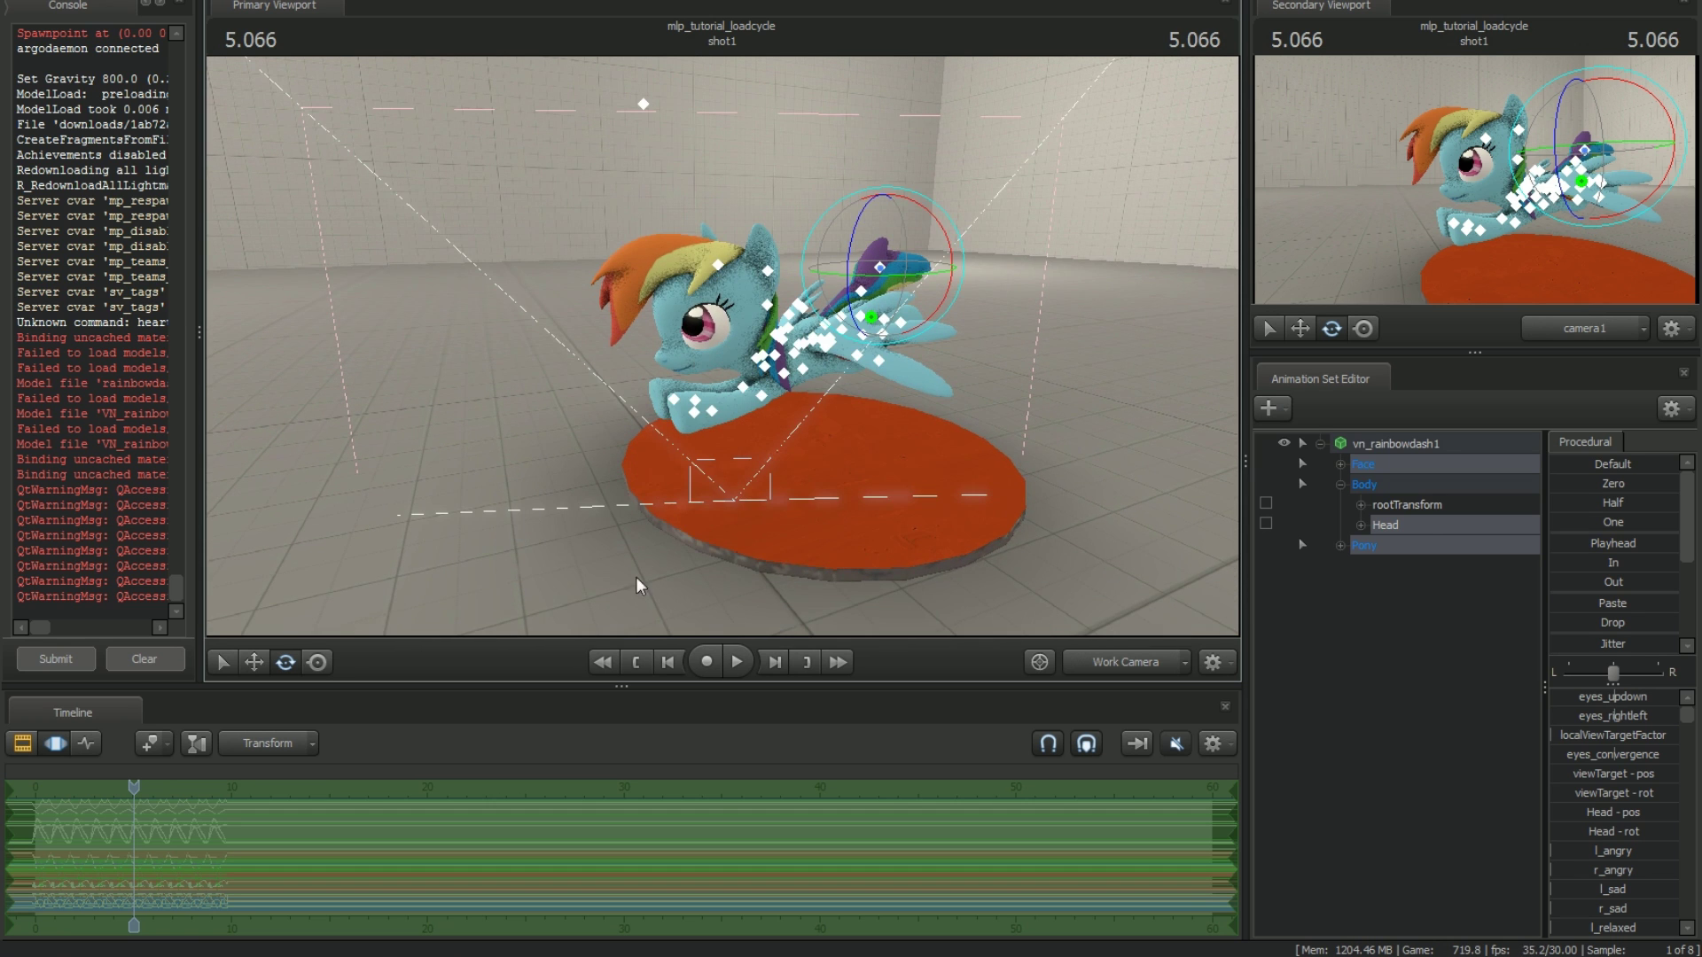
drag(854, 517, 740, 365)
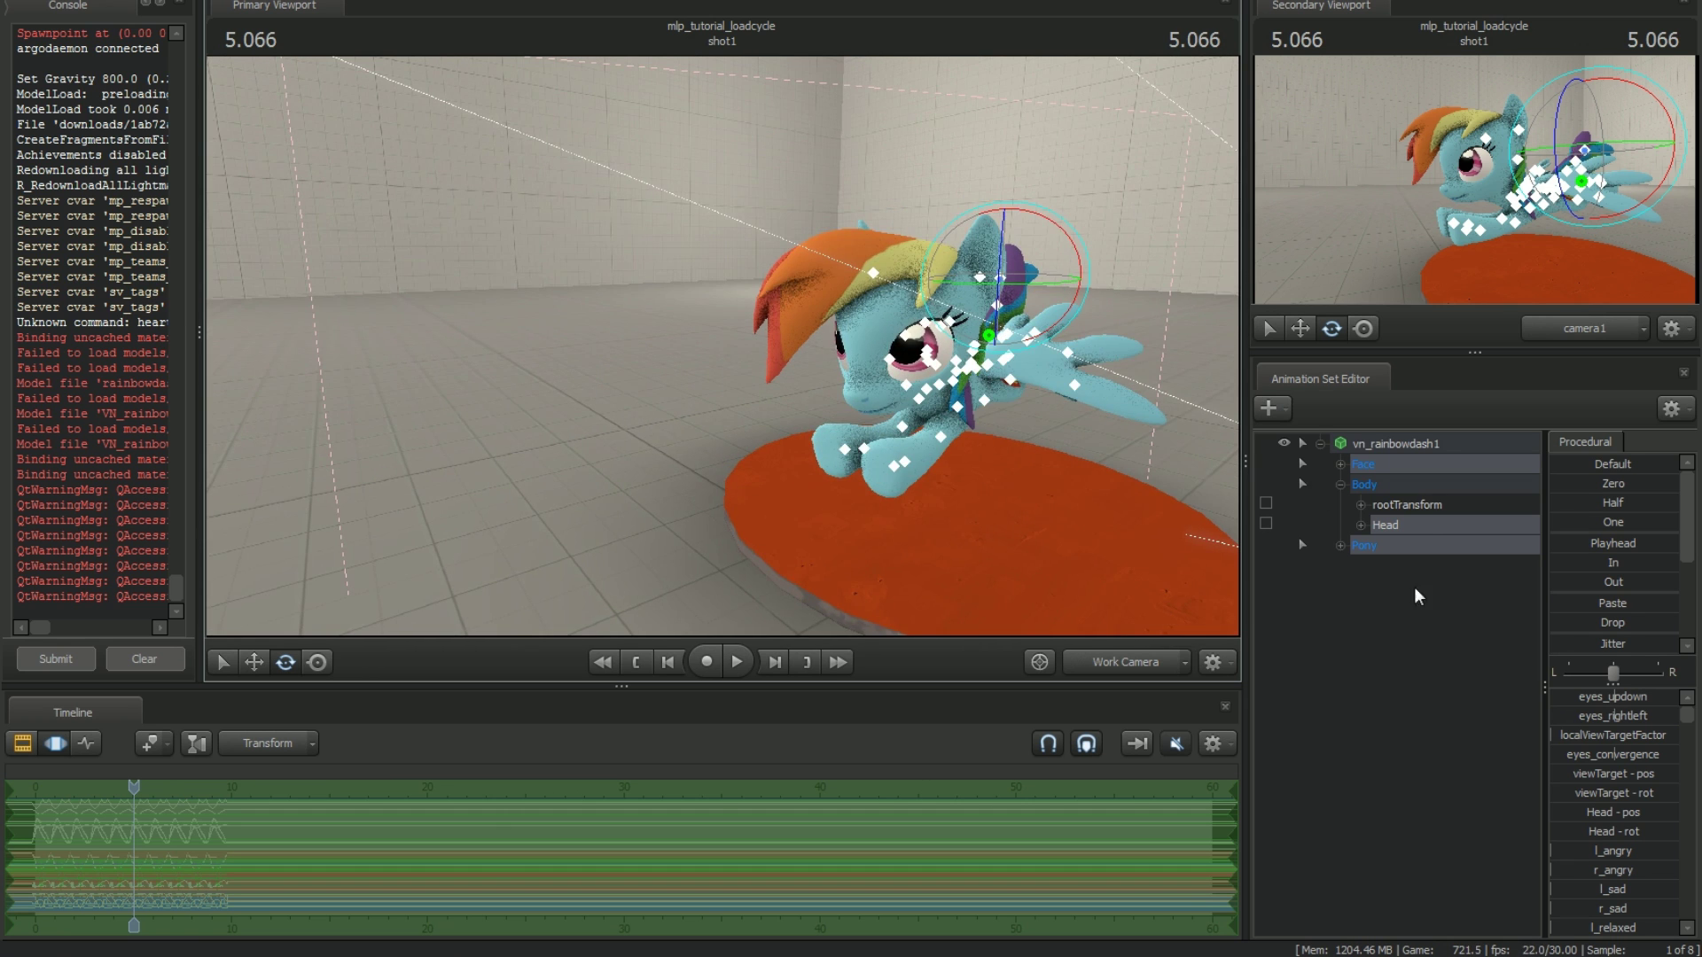
Step: Collapse the vn_rainbowdash1 control groups, rename the animation set as Flying Fast, and deselect it
click(1341, 485)
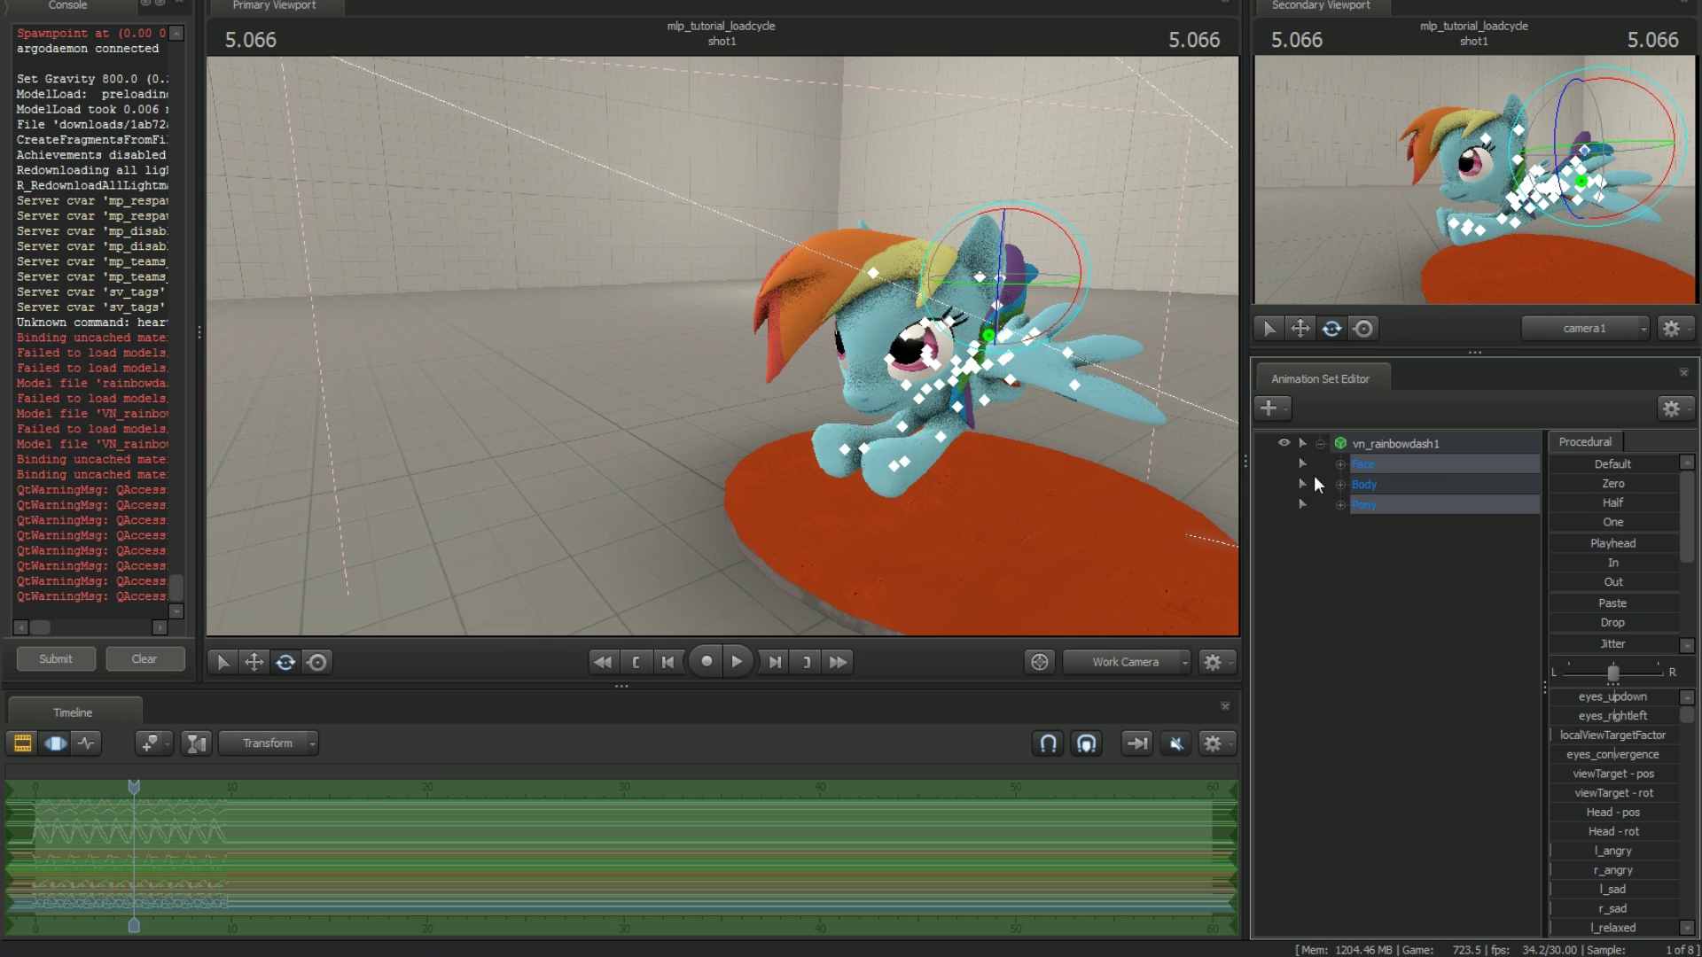
click(1320, 443)
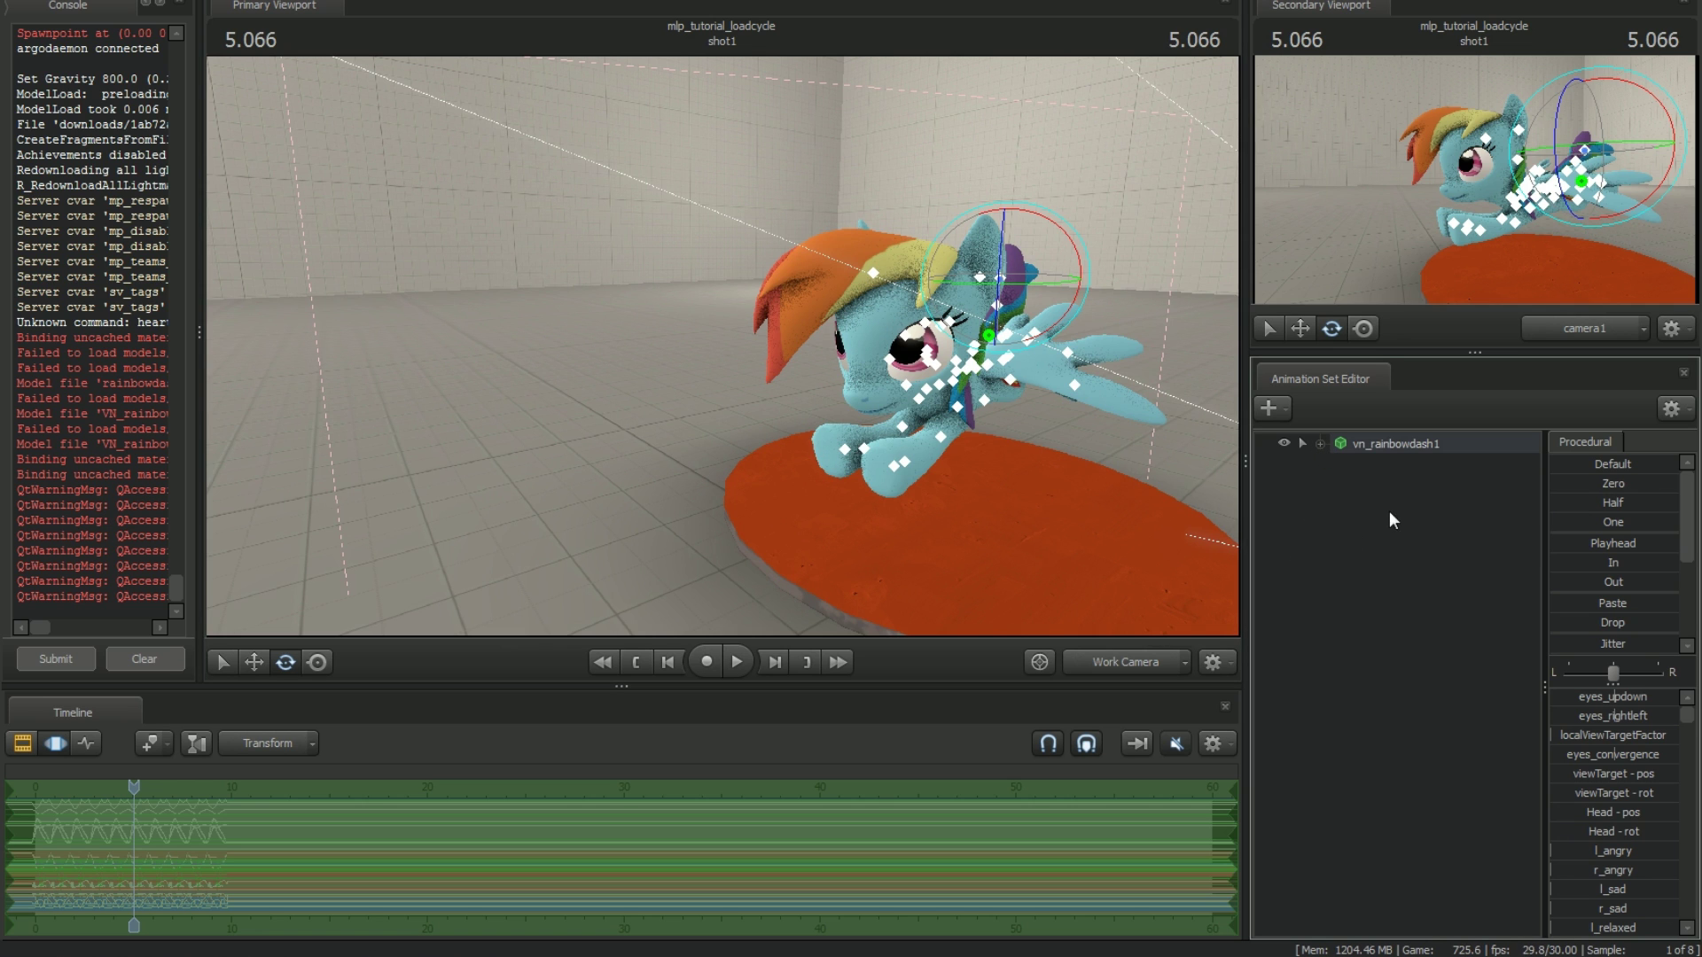
drag(1100, 492, 1379, 396)
click(1376, 441)
right_click(1374, 440)
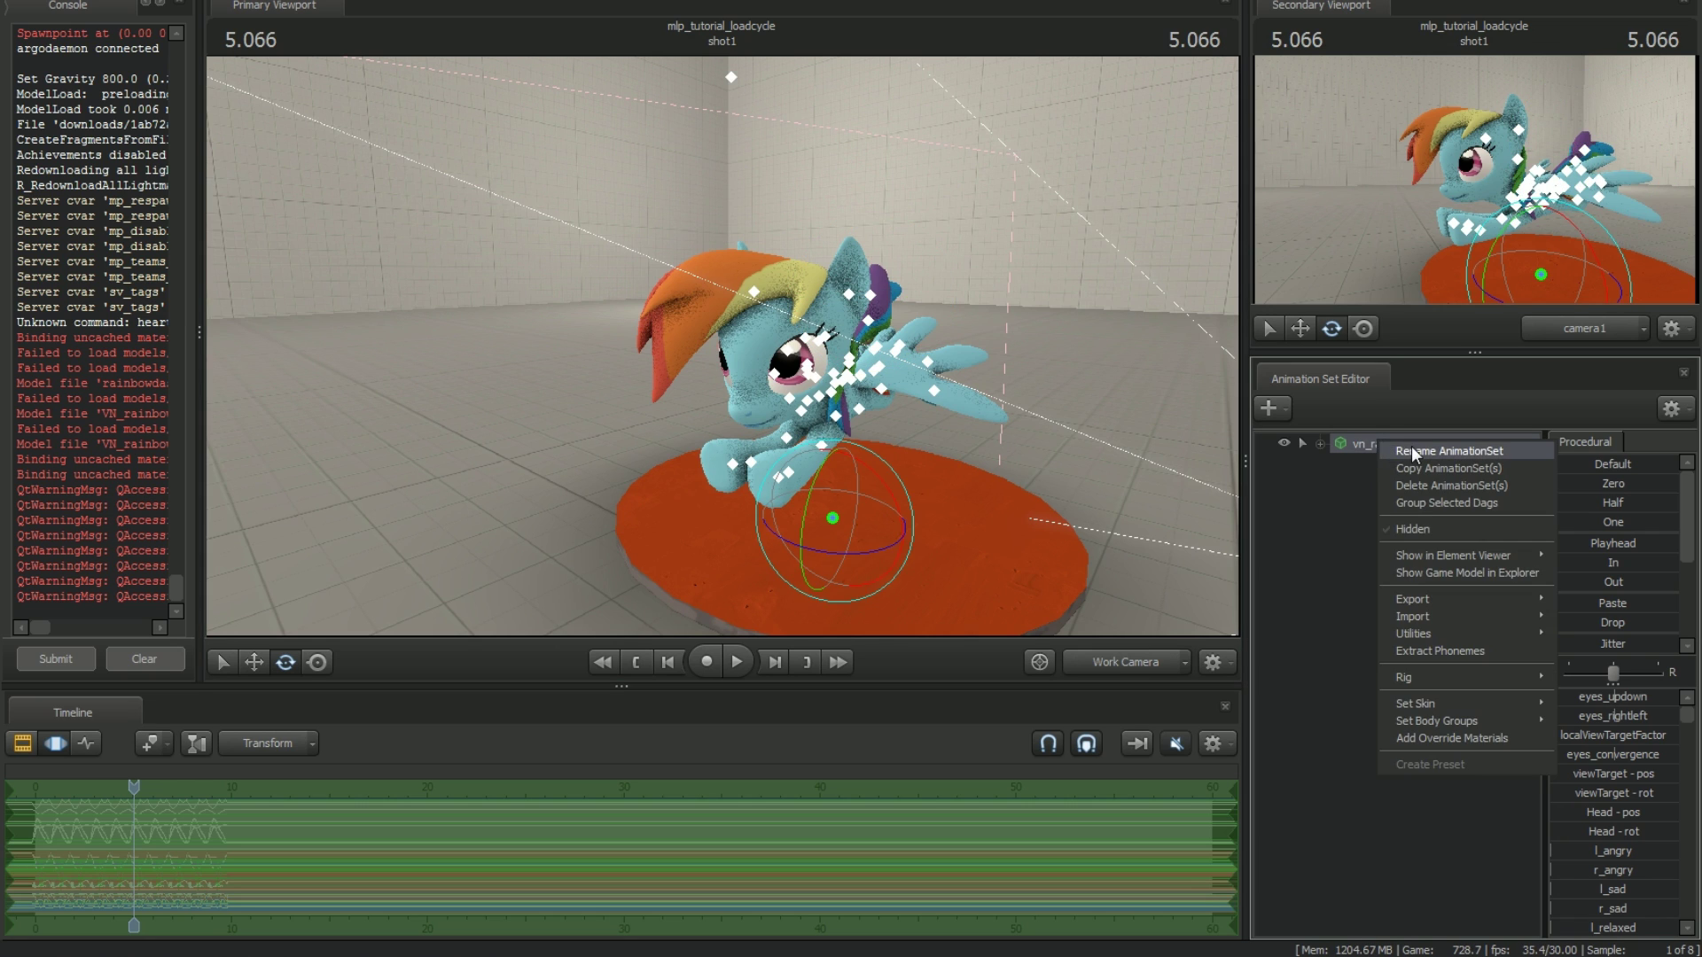
click(1412, 445)
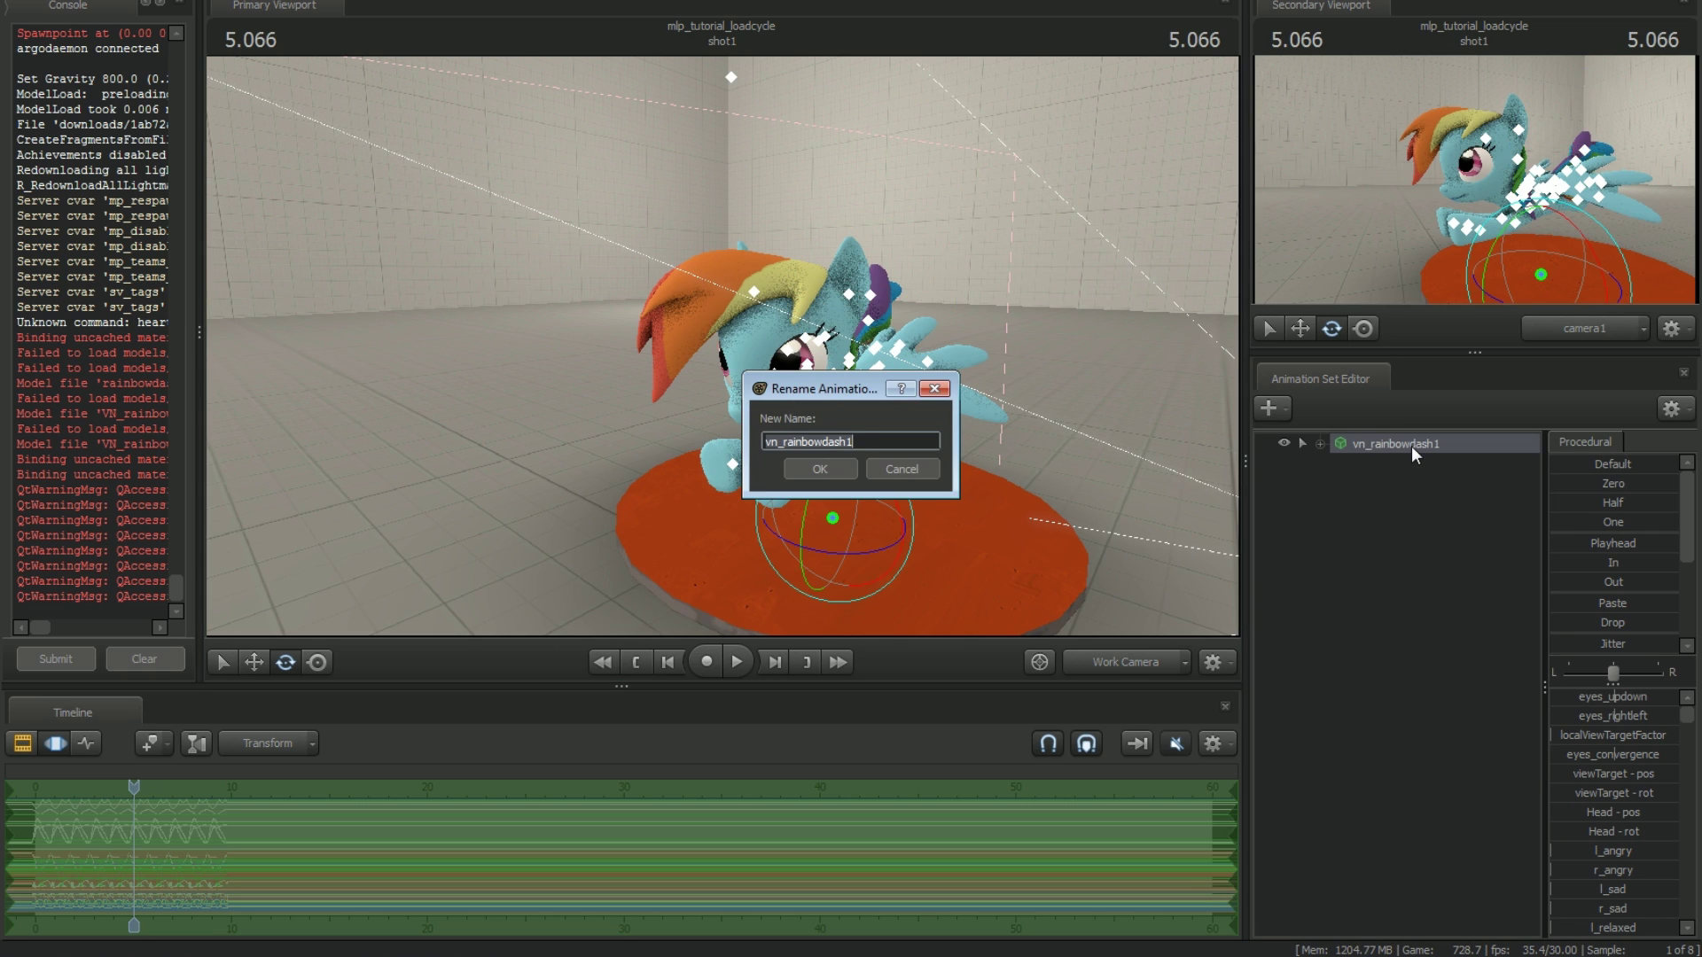
text(Fri)
text(ing Fast)
key(Return)
right_click(1411, 445)
click(1357, 468)
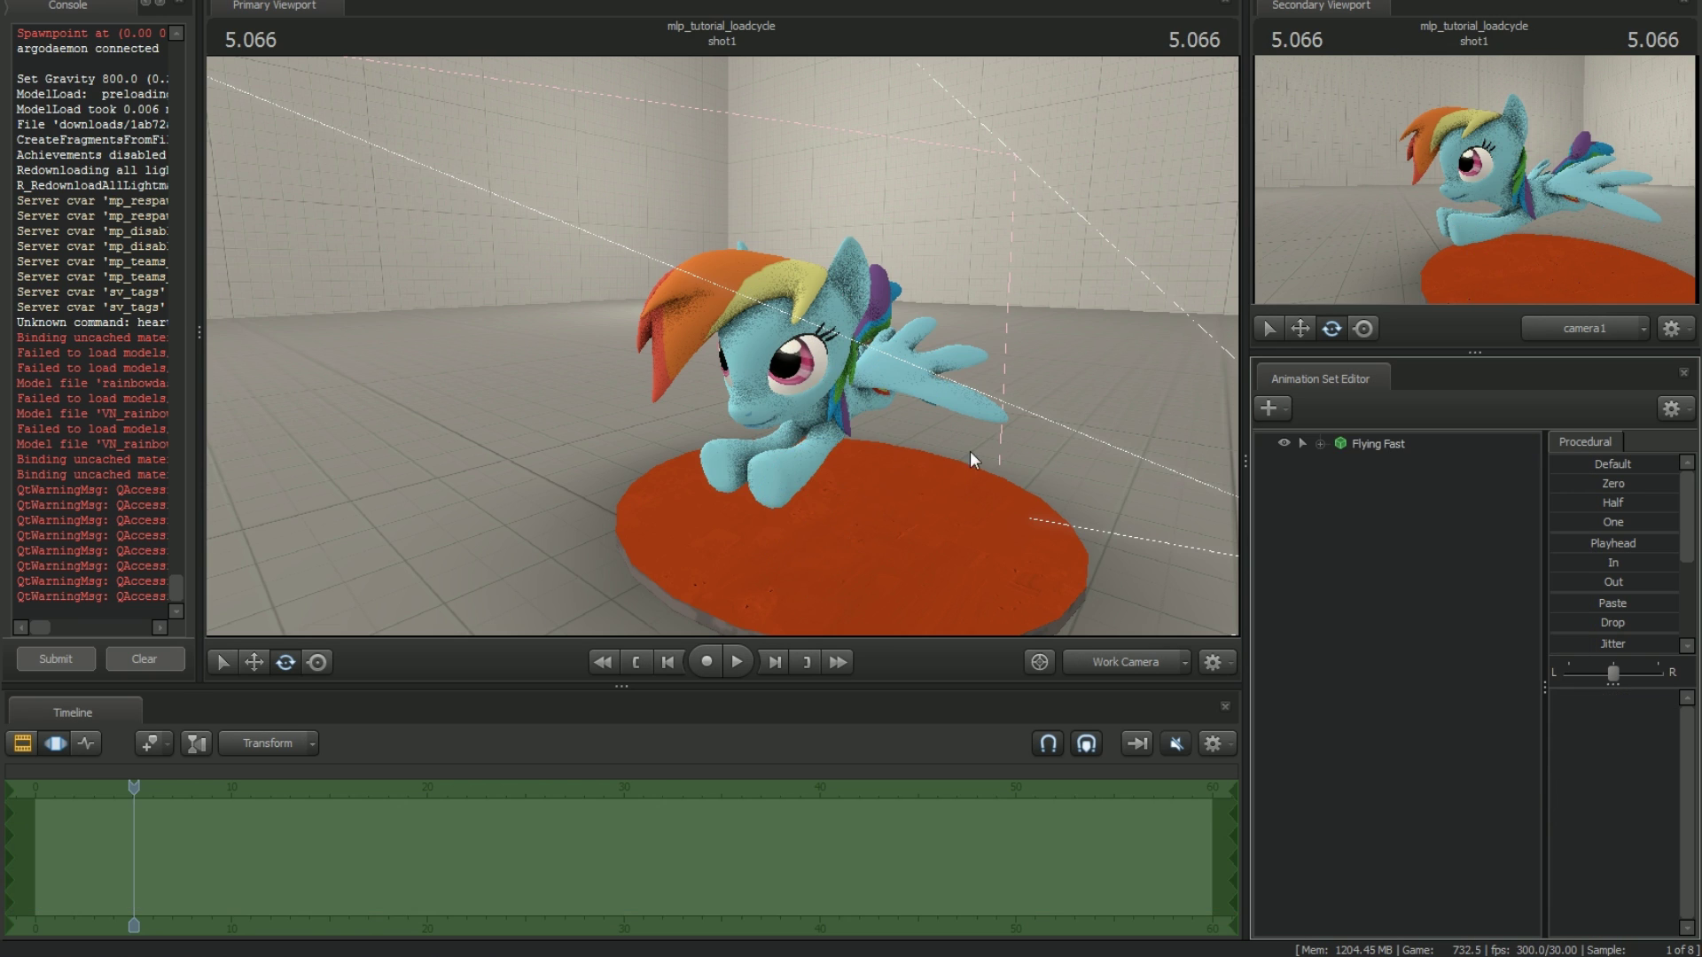
Step: Create an animation set for a new model using vn_rainbowdash.mdl
mouse_move(936, 443)
mouse_down()
mouse_move(905, 443)
mouse_move(936, 443)
mouse_up()
right_click(1378, 486)
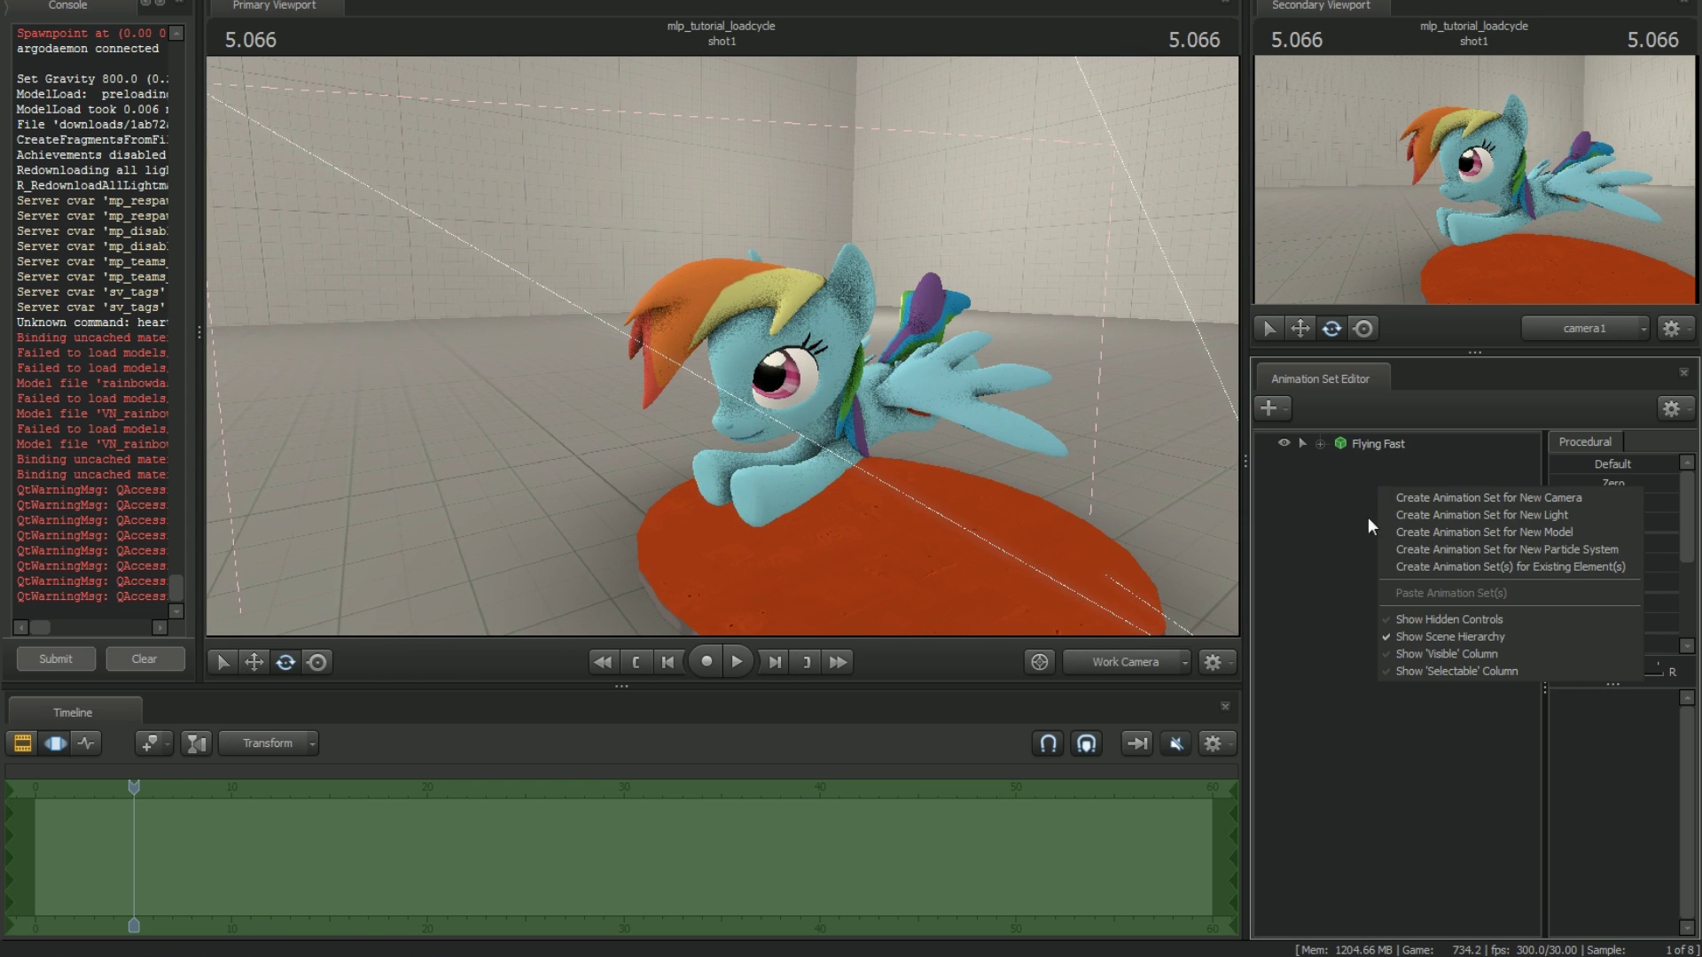
click(1498, 532)
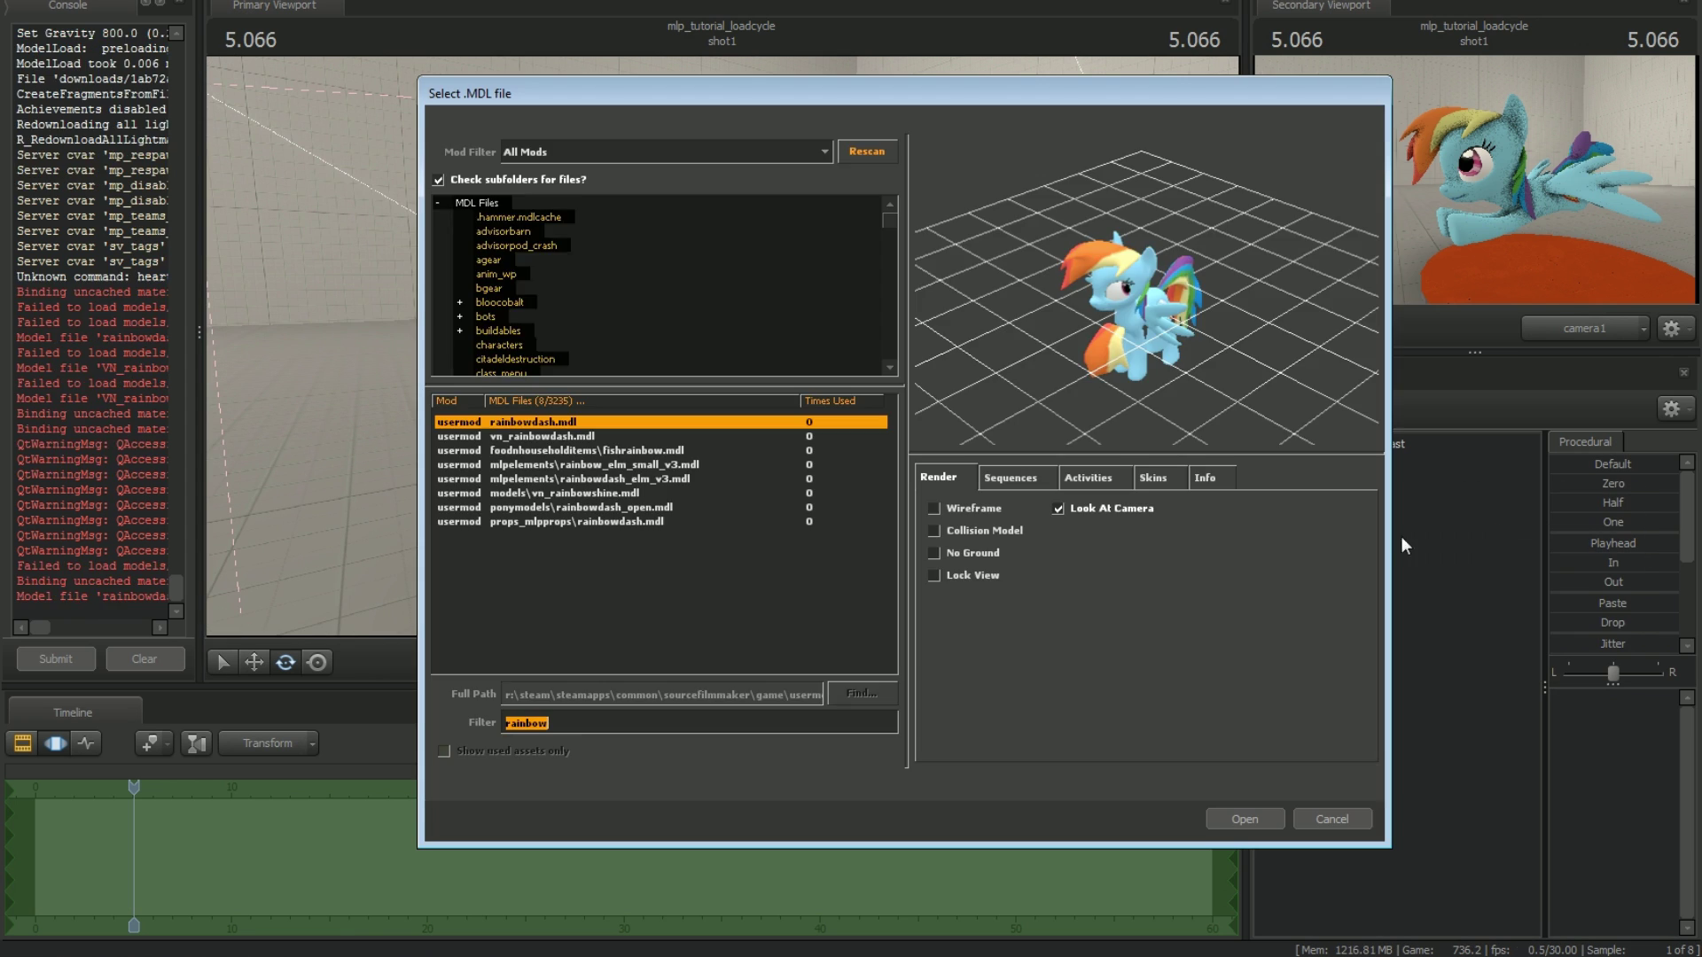
double_click(600, 438)
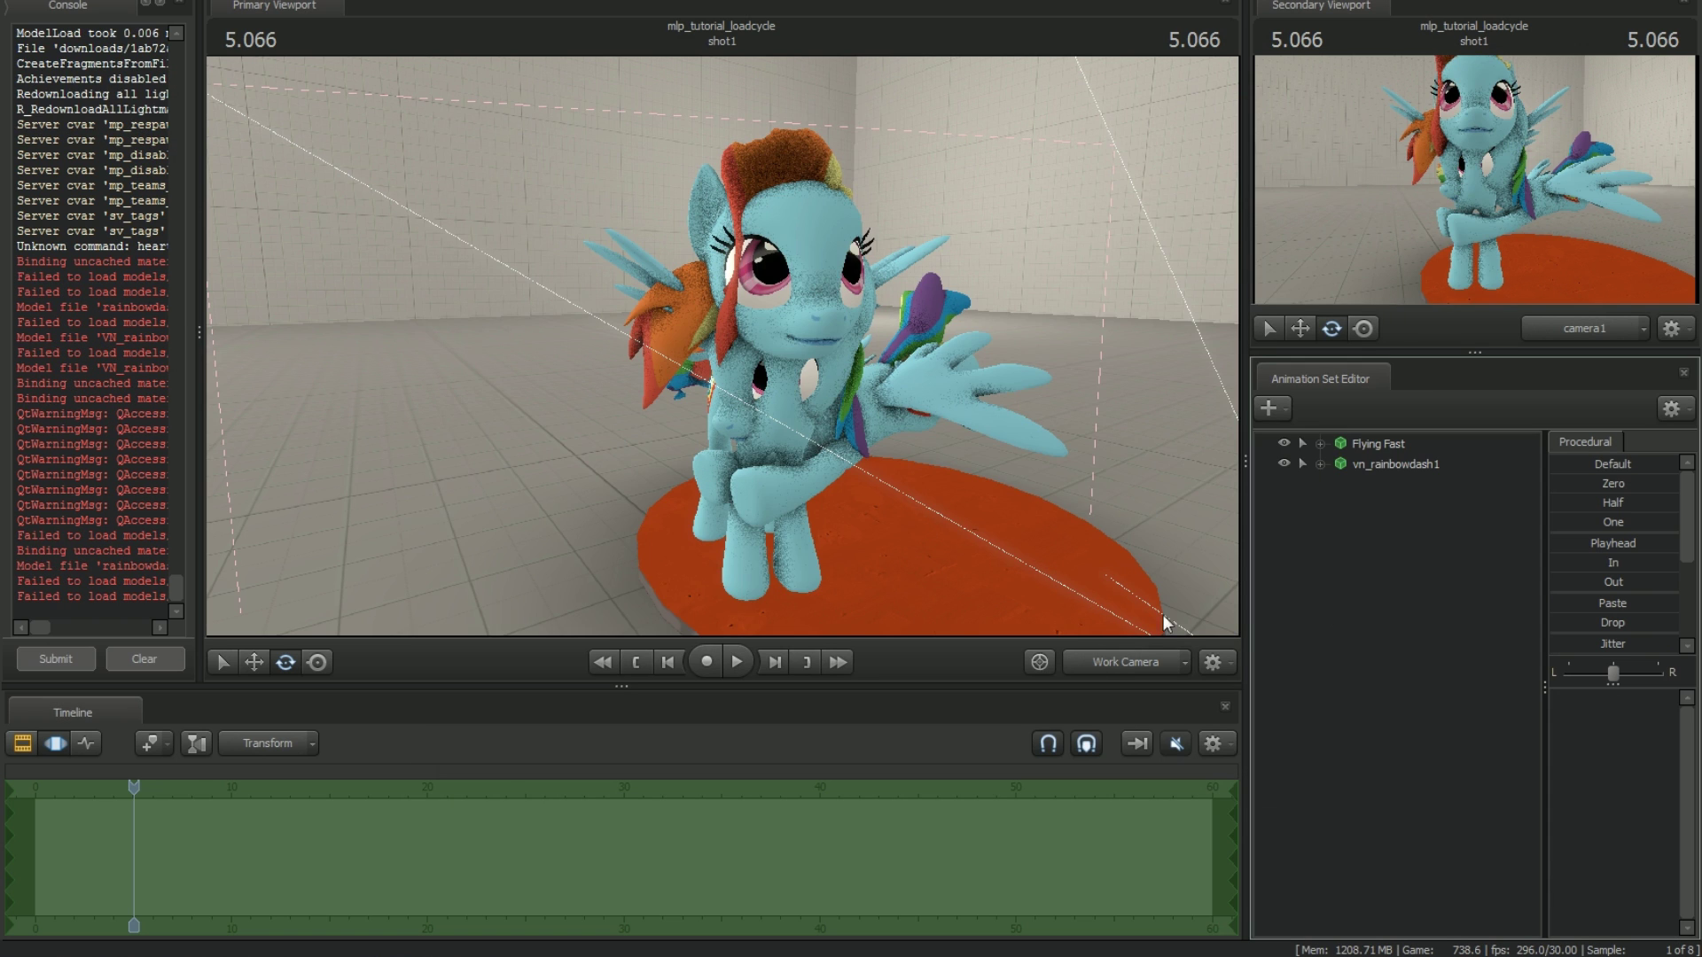
Step: Move the Flying Fast pony off the orange platform, away from the newly added pony
click(1394, 462)
click(1366, 445)
key(w)
drag(816, 523, 523, 388)
Step: Shift the vn_rainbowdash1 pony sideways on the platform and rotate it to face the same way as the flying pony
click(1427, 463)
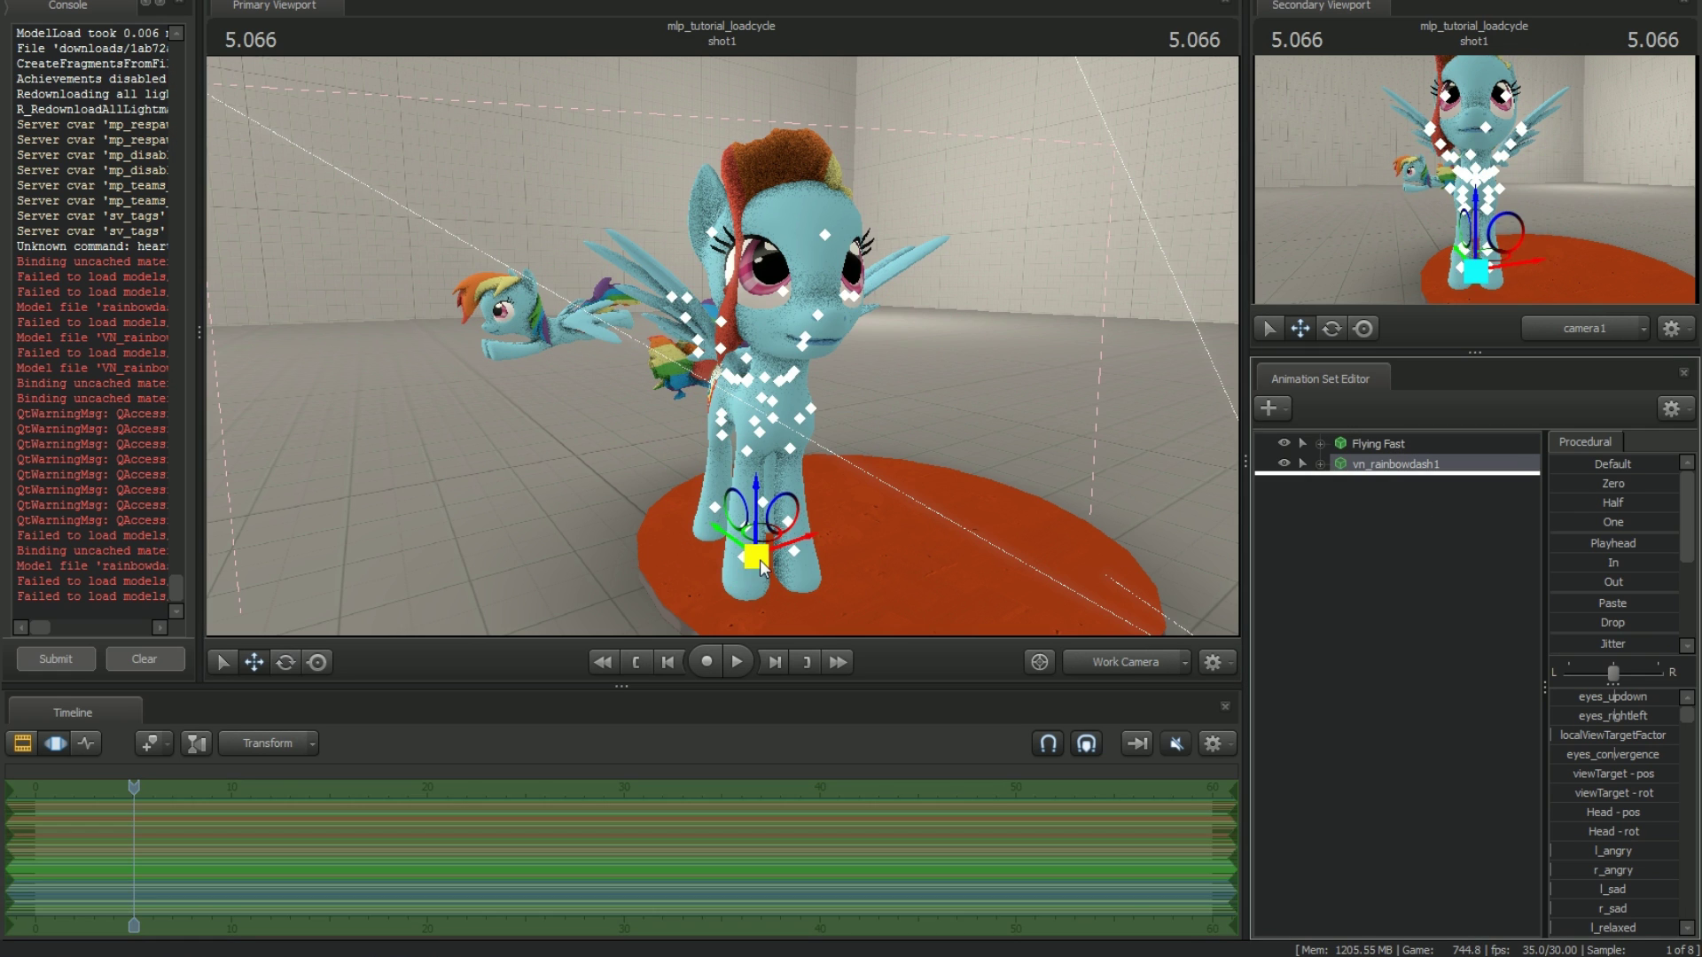
key(e)
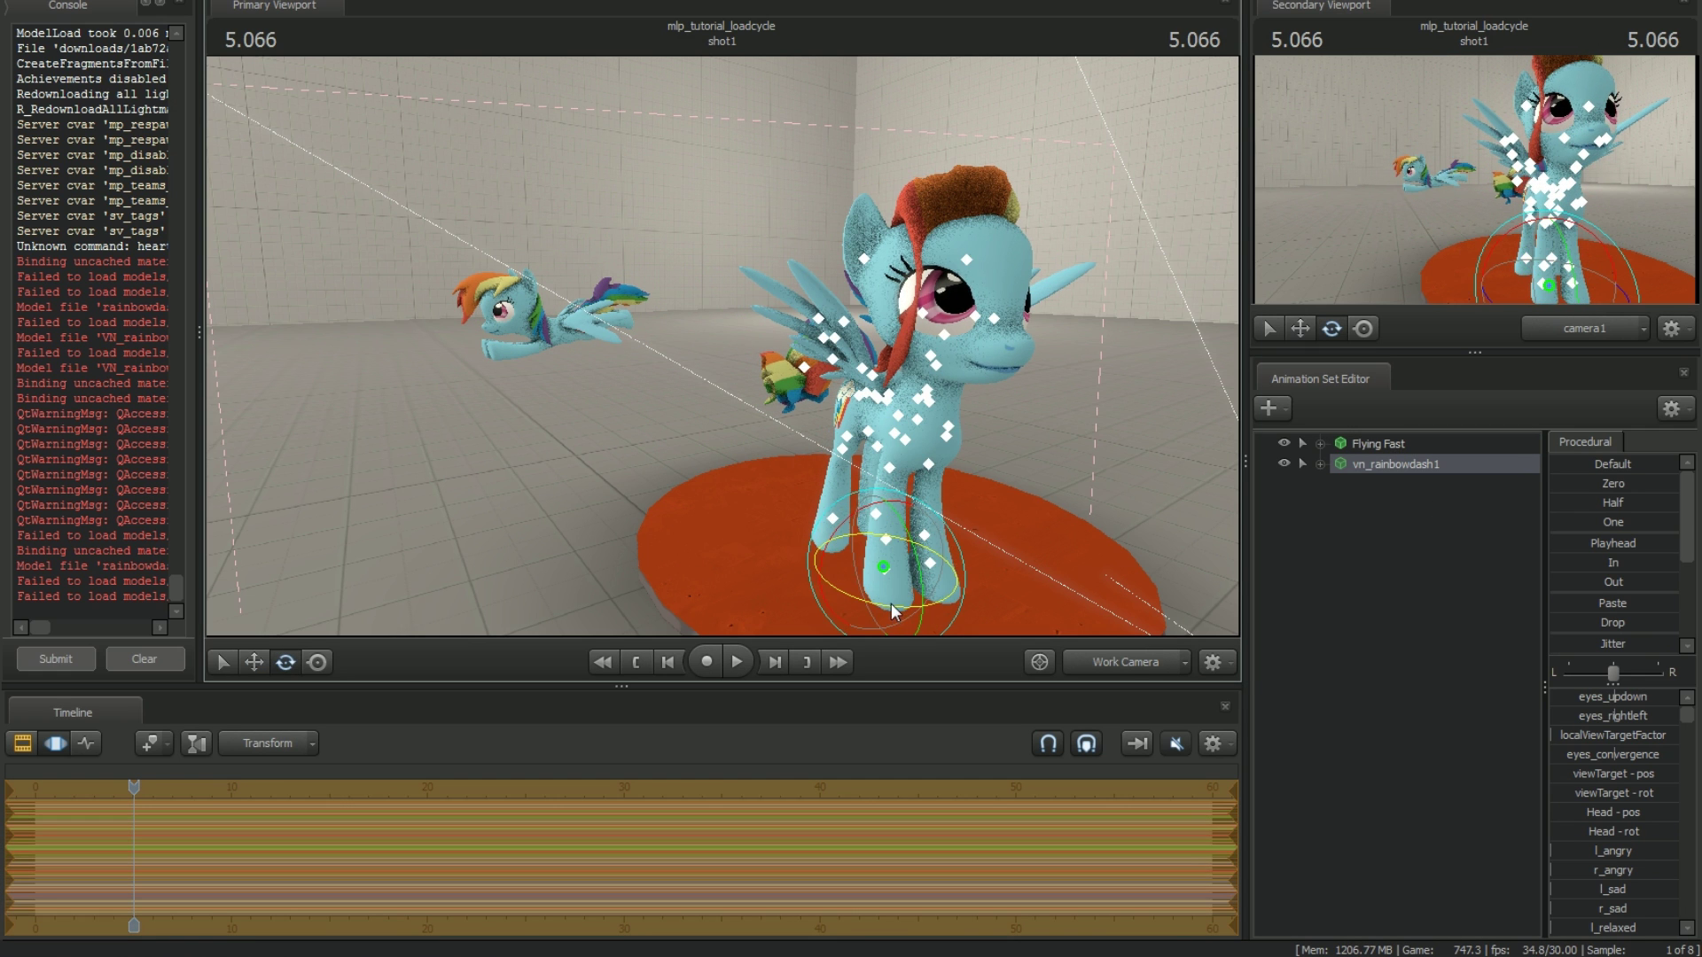
drag(890, 603, 740, 557)
drag(657, 423, 691, 424)
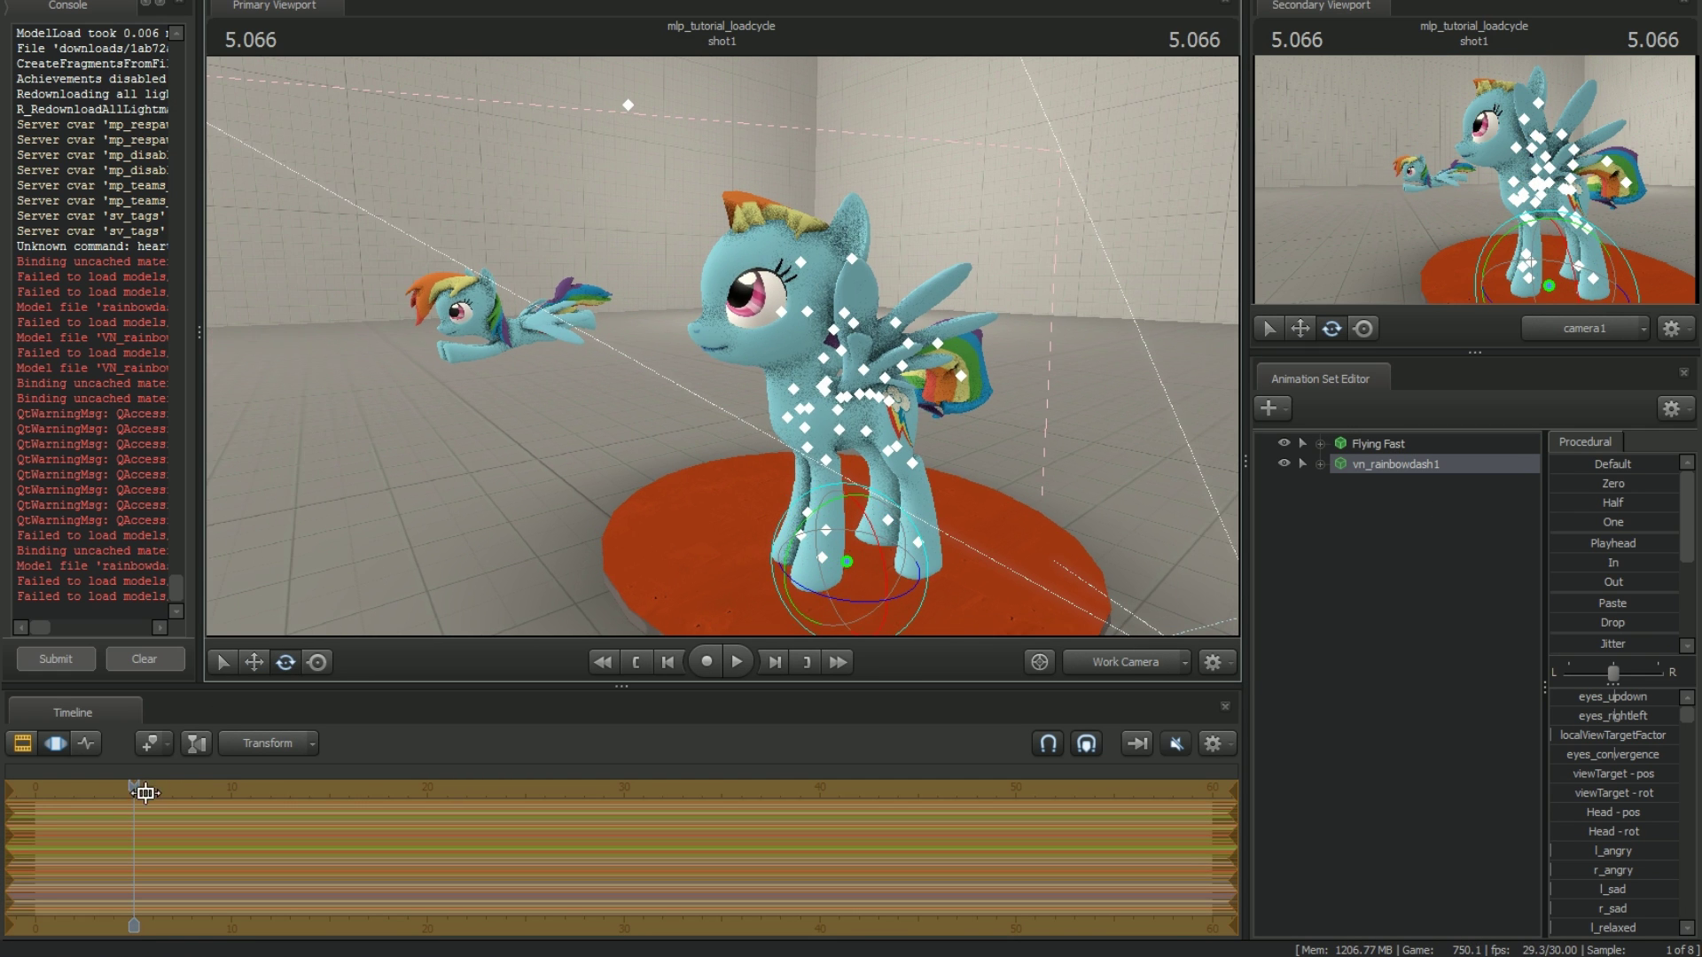
Step: Move the playhead back to 0.666 and select the Flying Fast animation set
drag(135, 792, 48, 791)
drag(749, 233, 678, 233)
click(1354, 444)
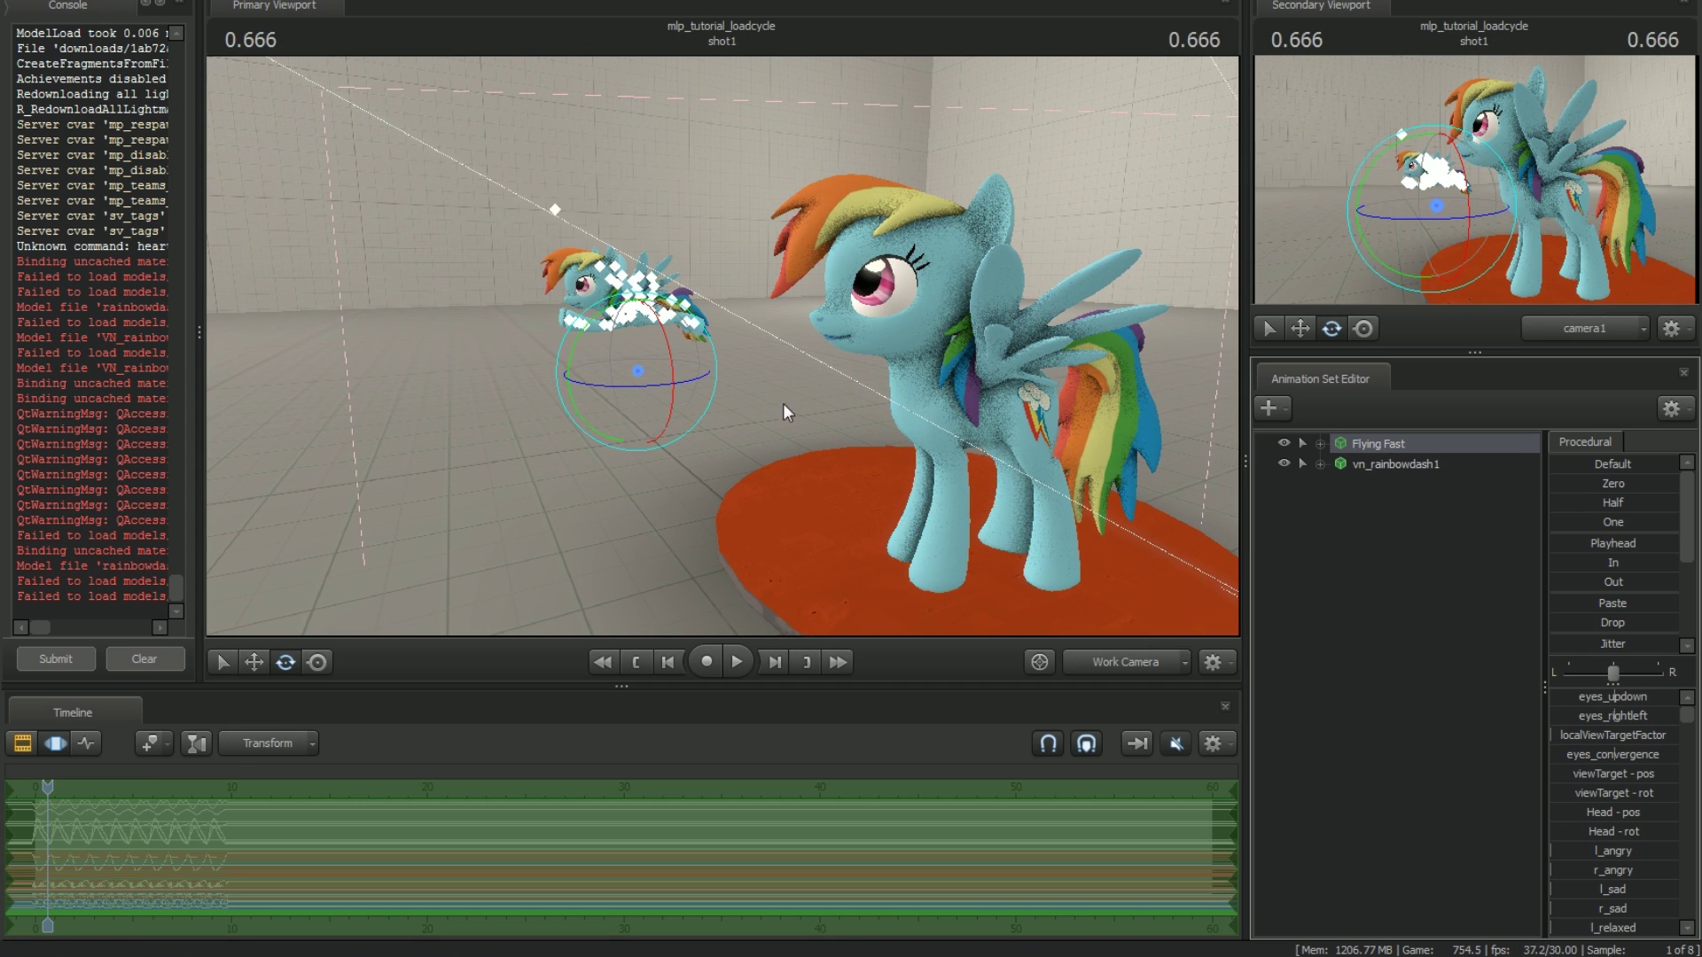
Step: Compare the flying pony with the standing pony from several angles, scrubbing the playhead to 2.233
drag(805, 404, 829, 404)
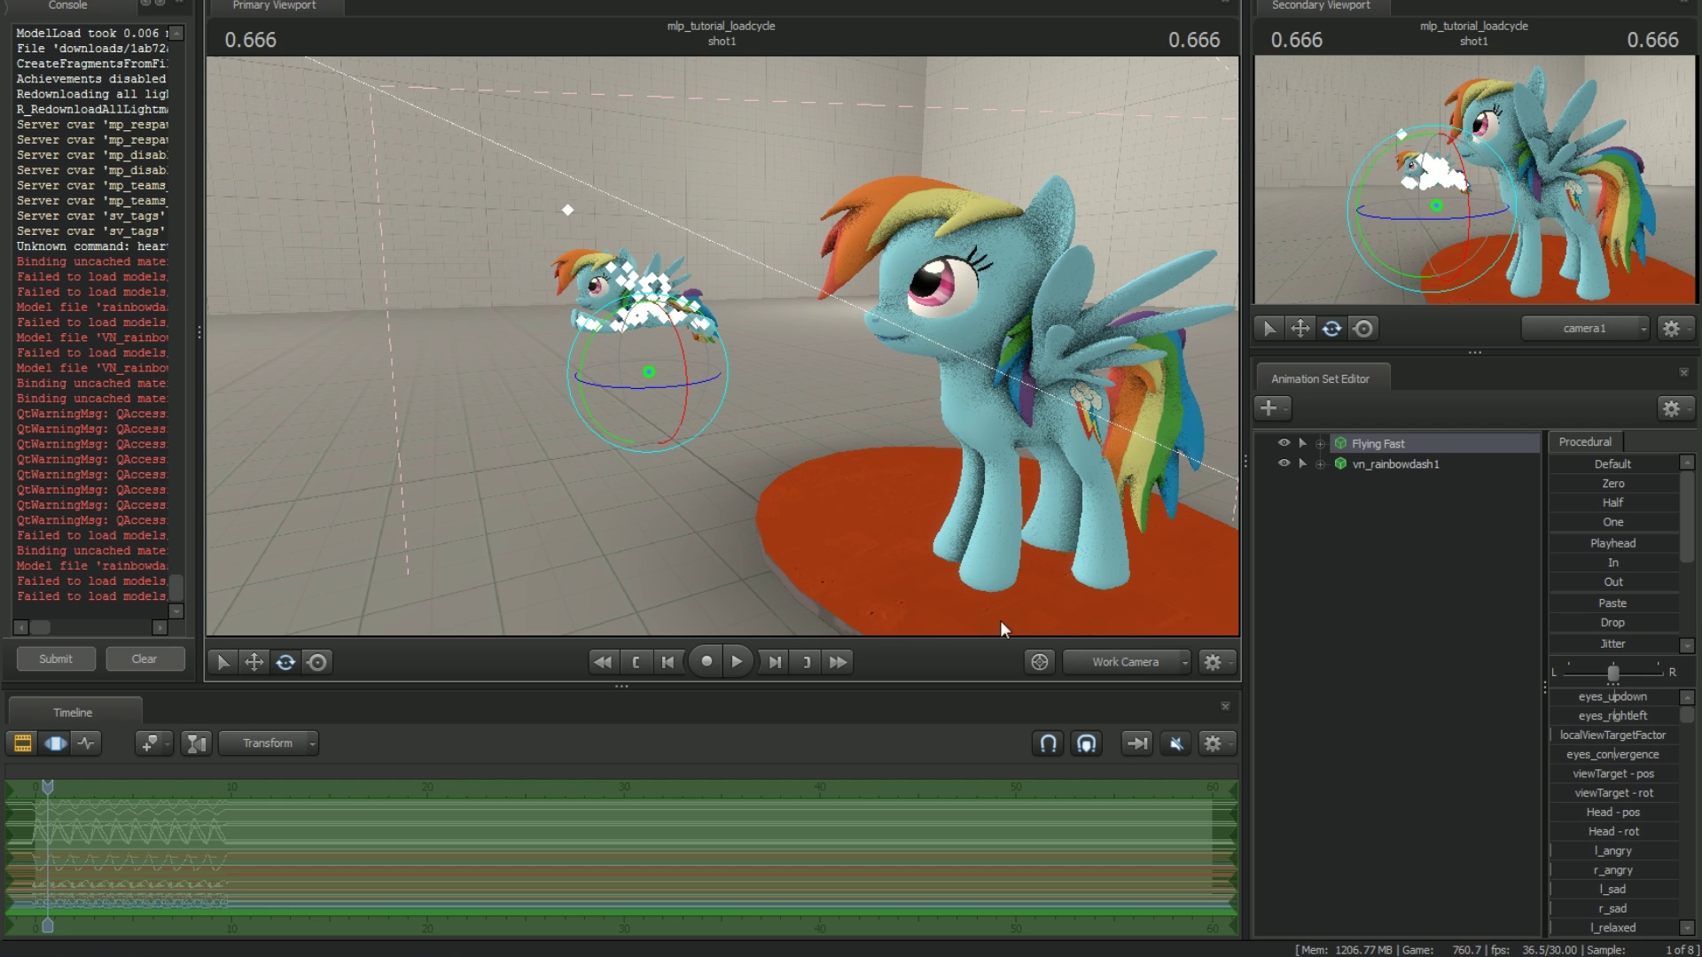
drag(1049, 431, 766, 234)
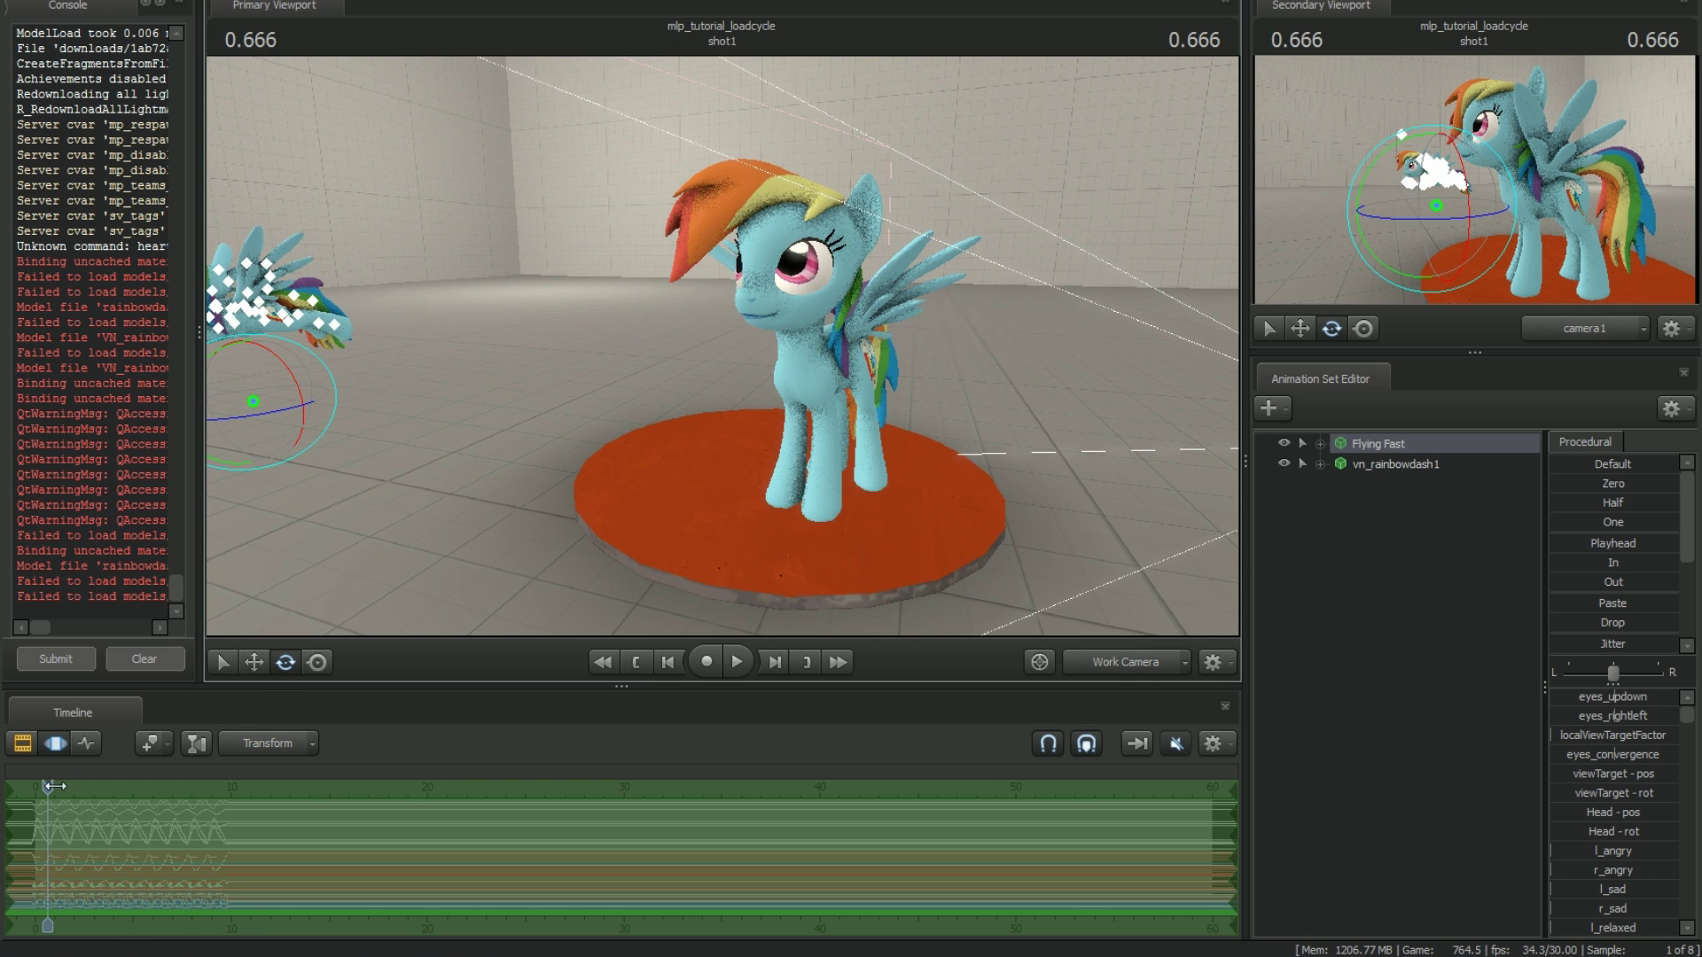
drag(53, 786, 79, 787)
drag(736, 343, 541, 326)
key(w)
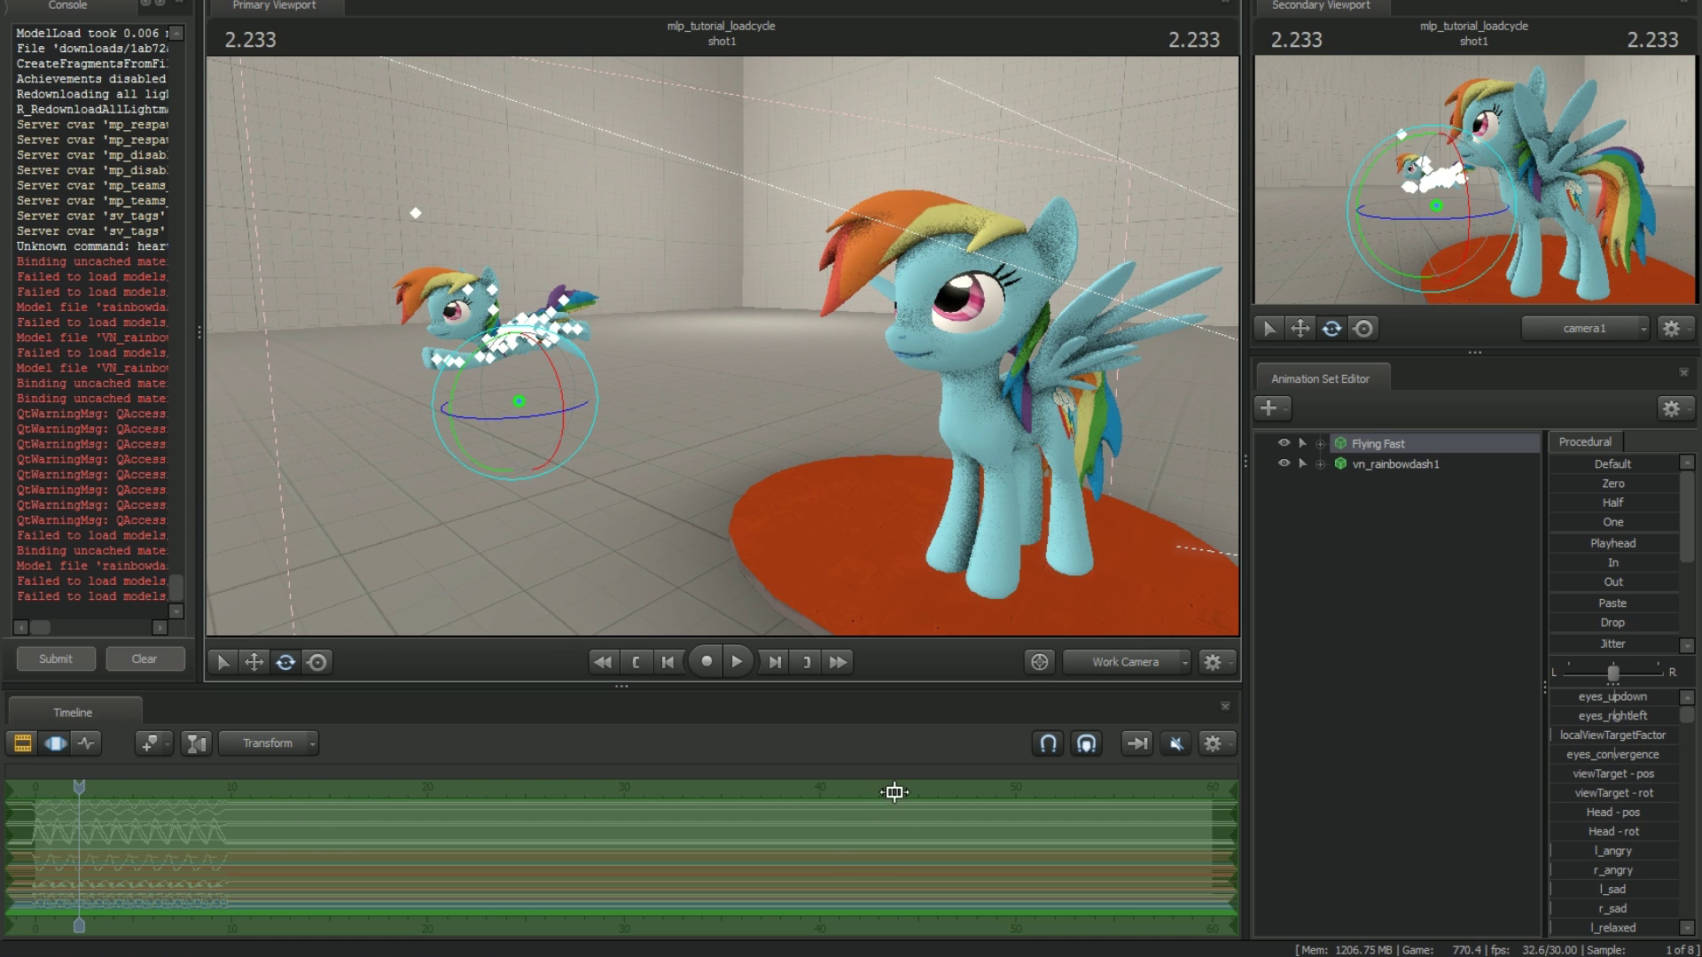
right_drag(696, 576, 673, 532)
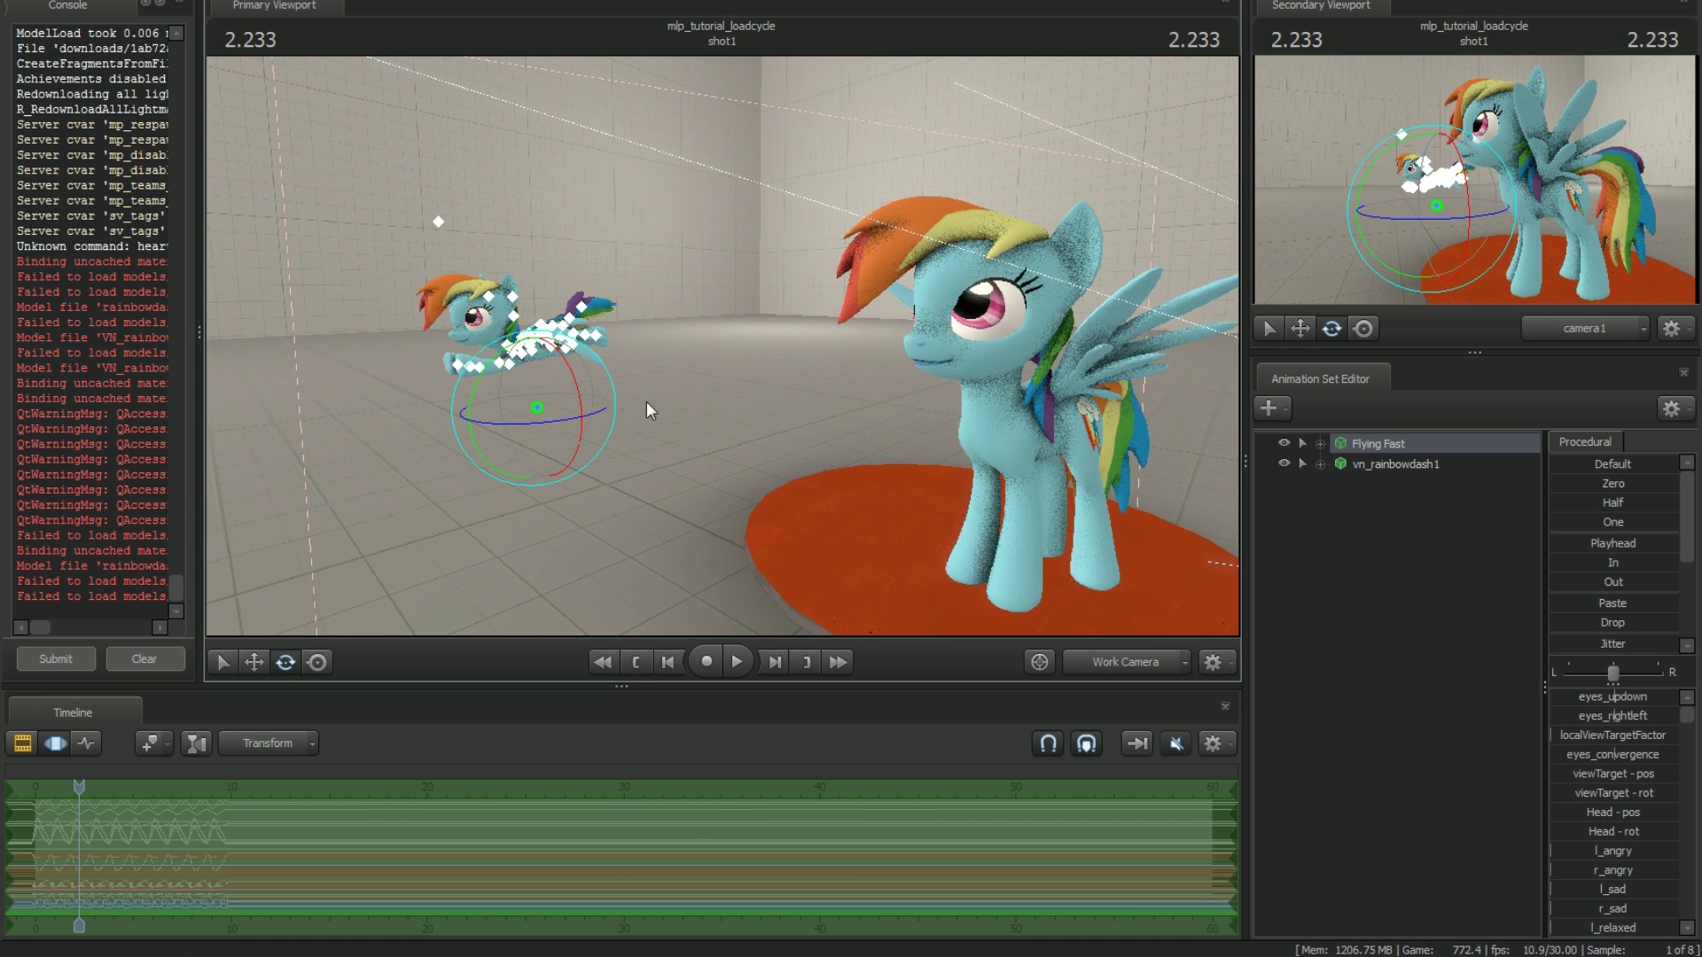
Step: Frame the flying pony and examine its repeating motion curves on the enlarged timeline, scrubbing the playhead to 8.833
drag(816, 331, 780, 259)
key(w)
scroll(203, 824, up, 2)
click(125, 854)
middle_drag(337, 924, 755, 906)
scroll(515, 814, up, 2)
drag(535, 787, 696, 793)
scroll(562, 831, up, 1)
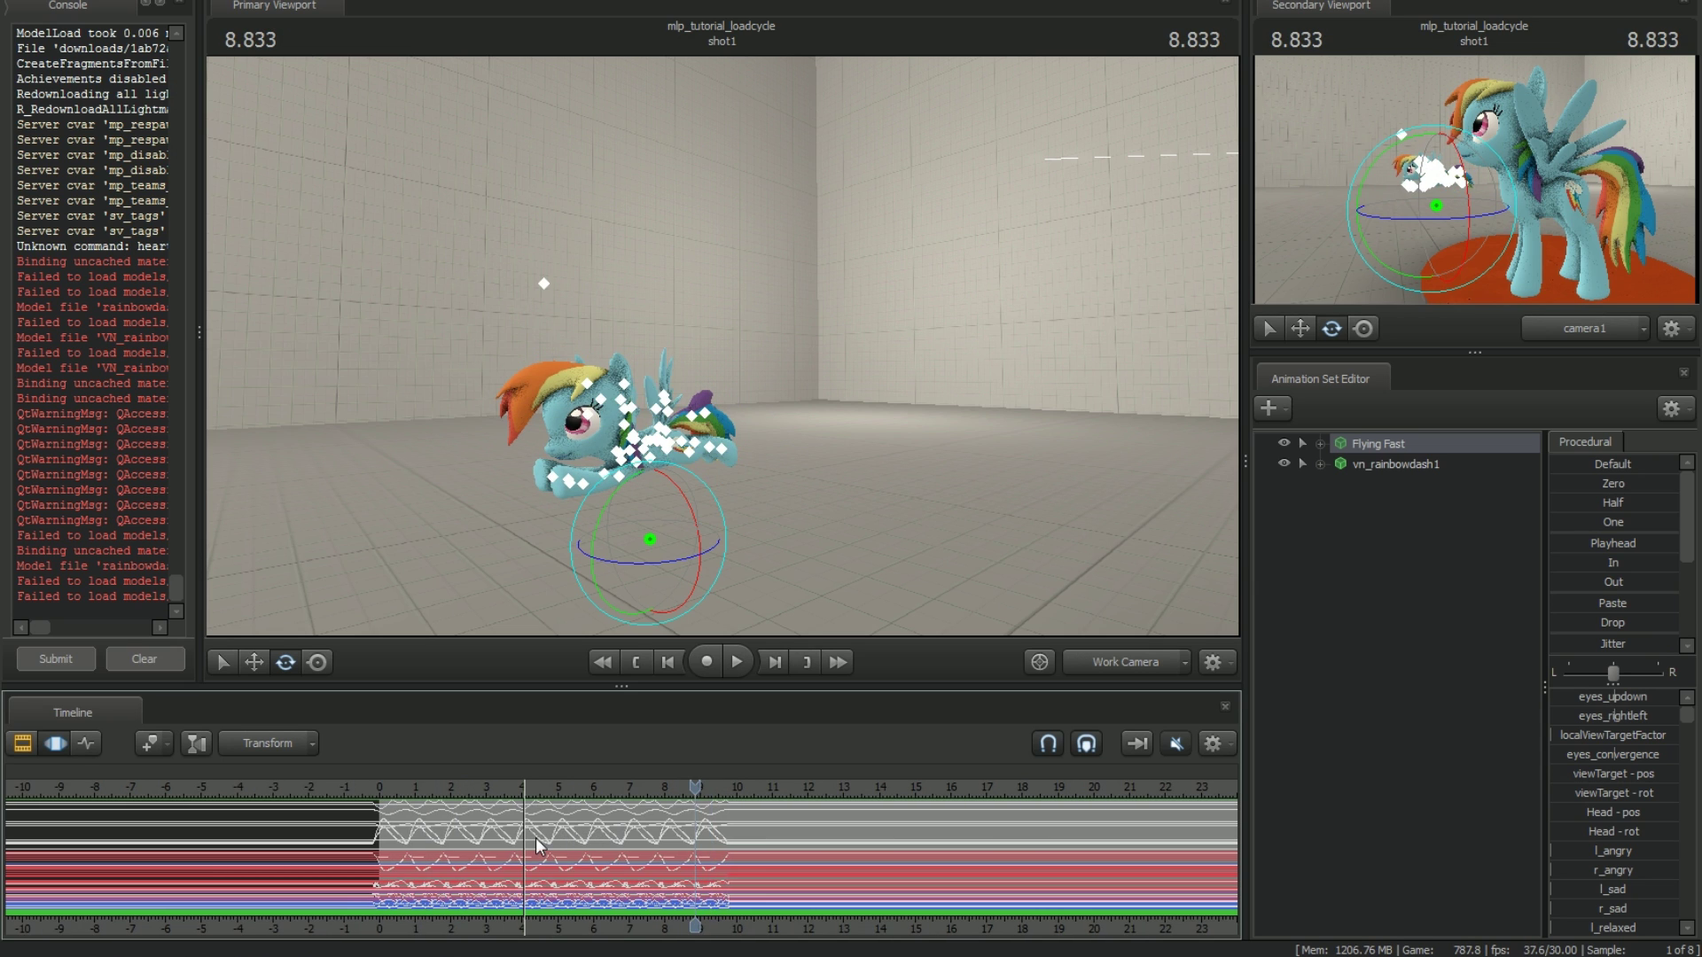
click(535, 838)
scroll(406, 855, up, 1)
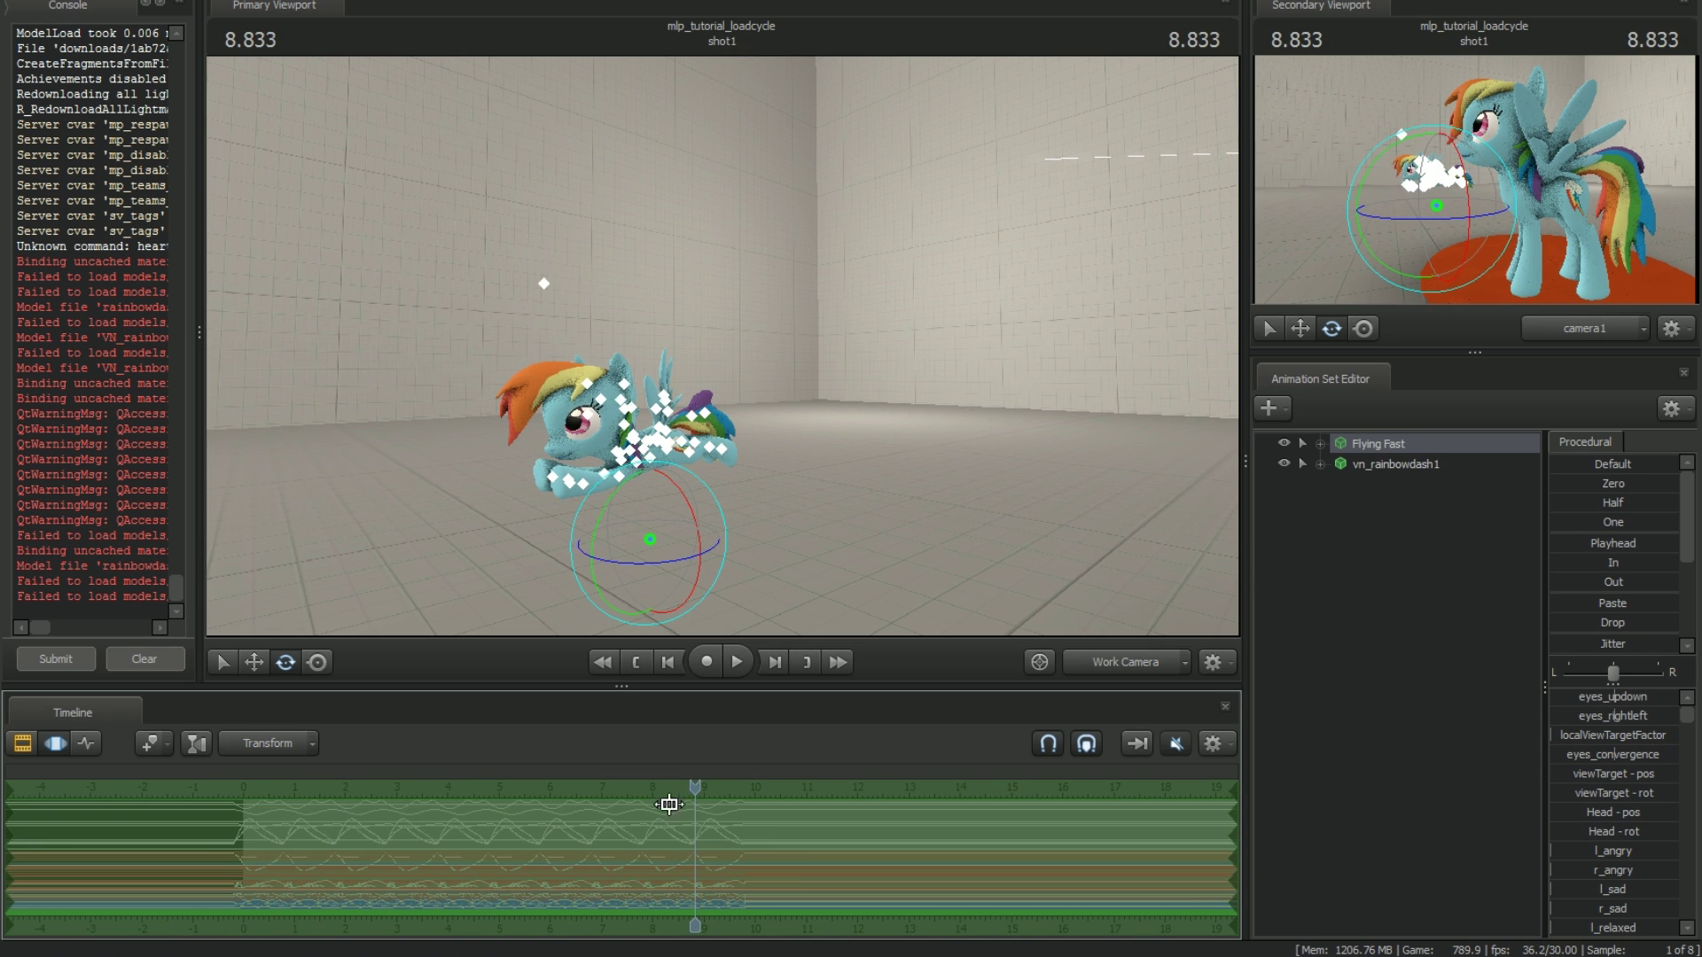
Step: Set the time selection to span the flying cycle from 0 to 10 and place the playhead just past its end at 10.100
drag(691, 791, 232, 844)
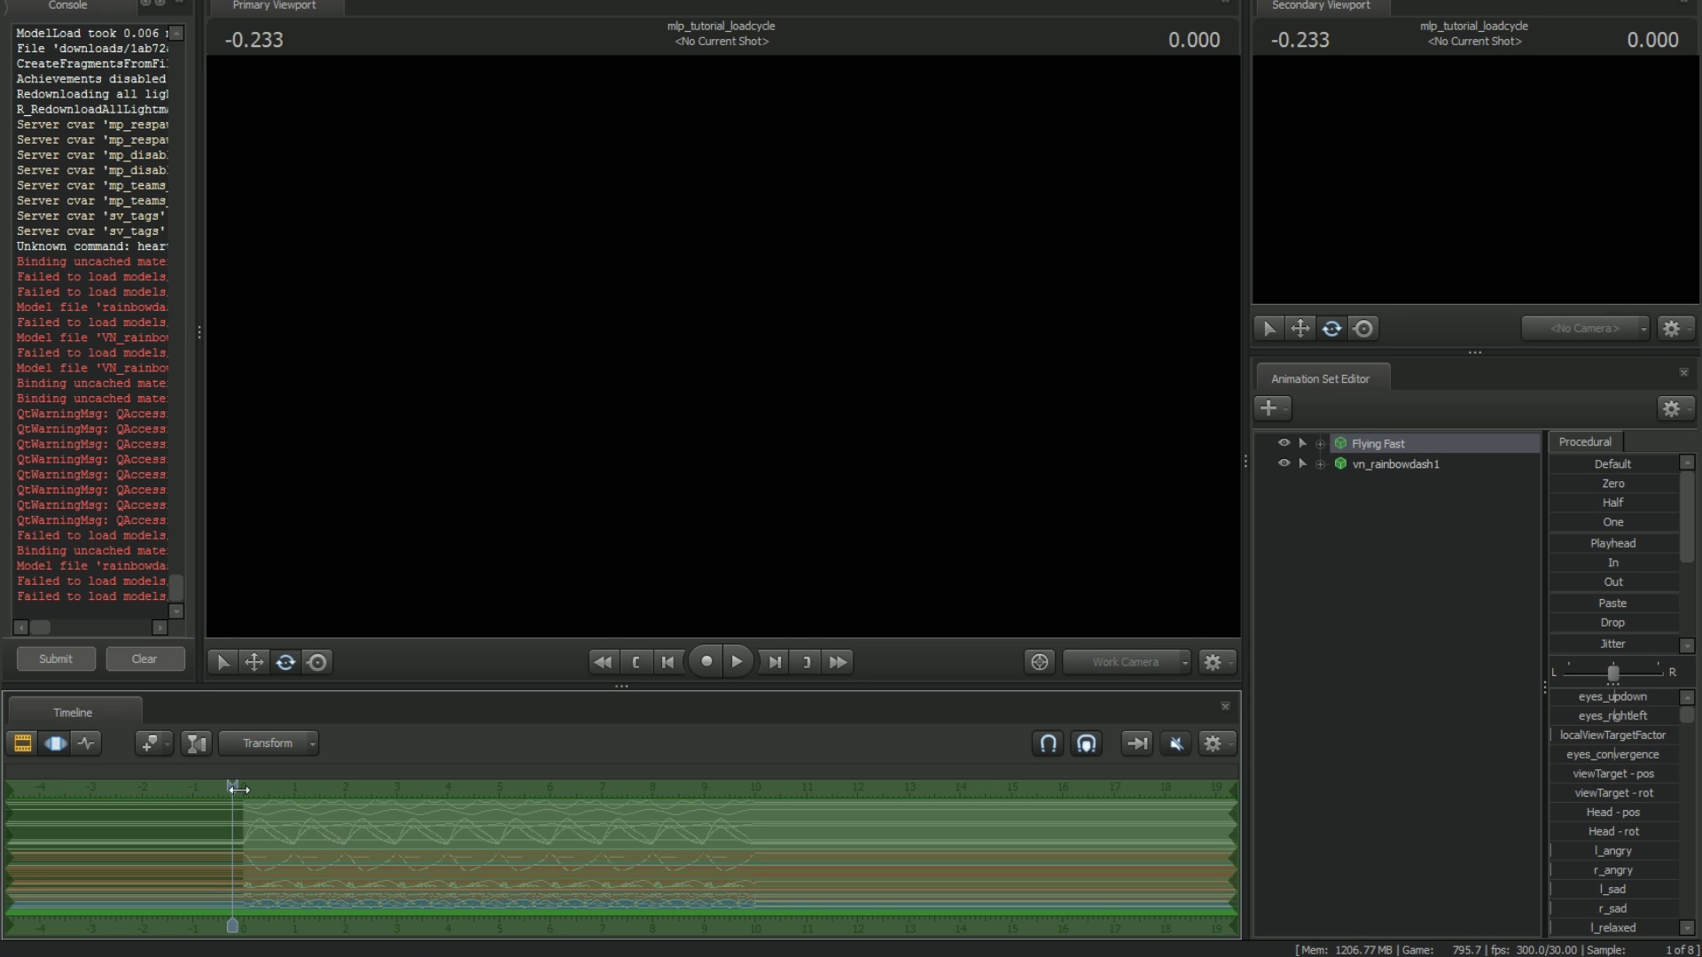
drag(233, 789, 245, 791)
scroll(253, 824, up, 4)
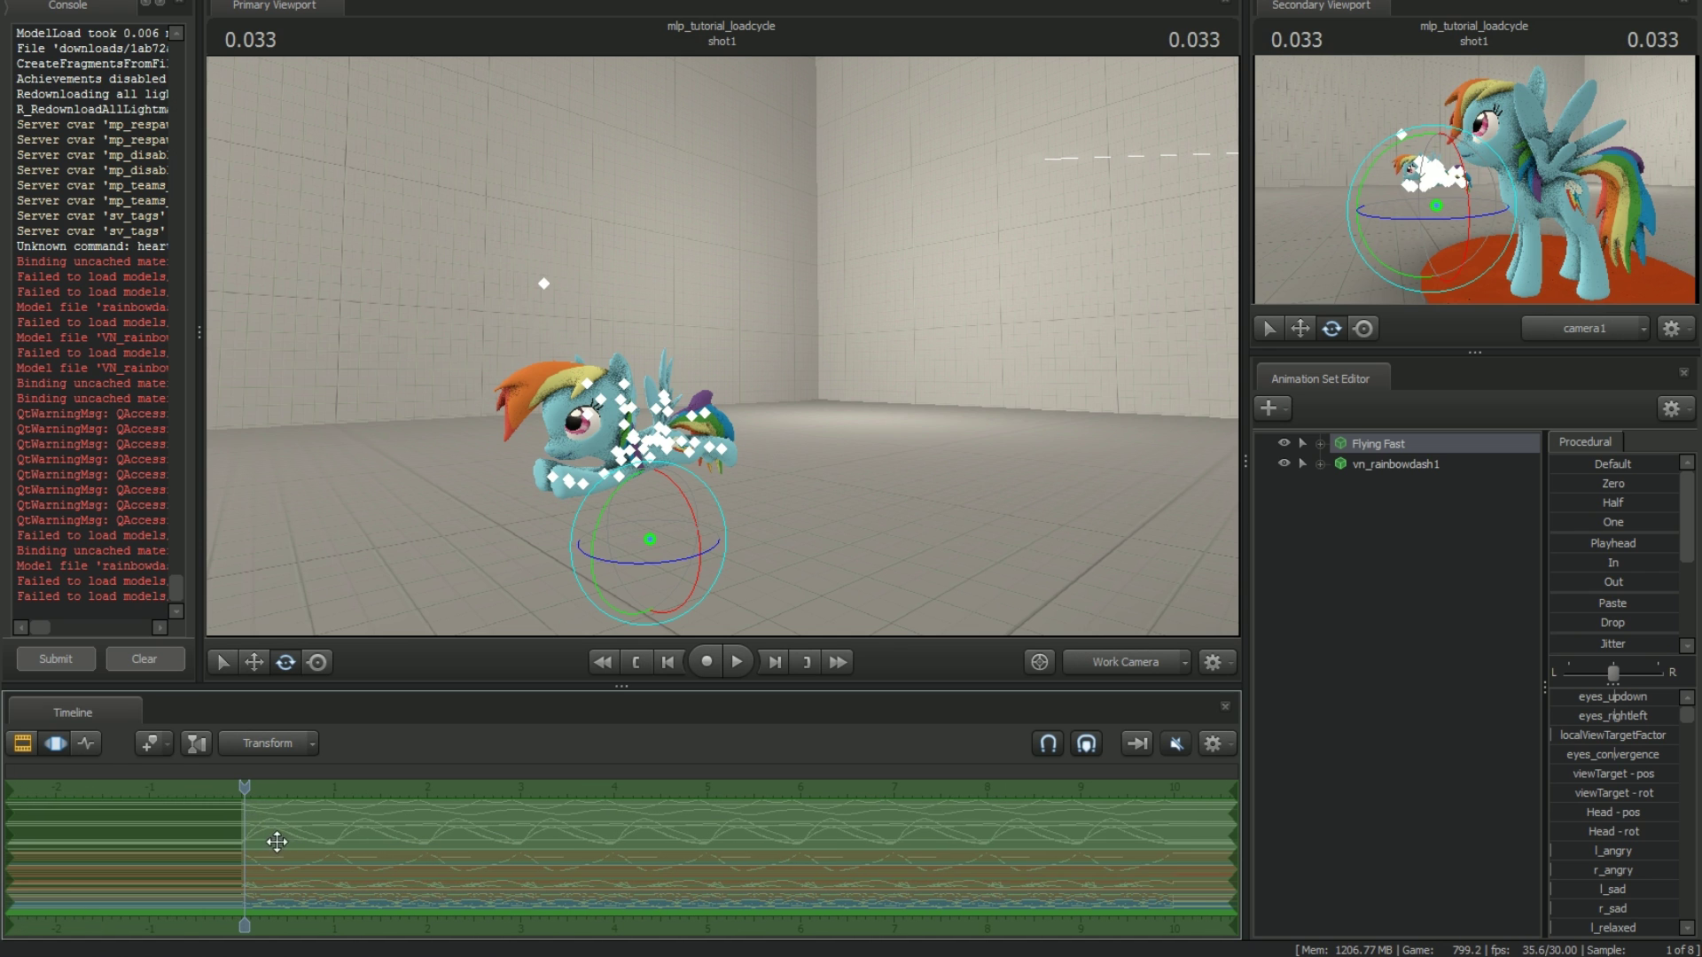
drag(239, 785, 962, 874)
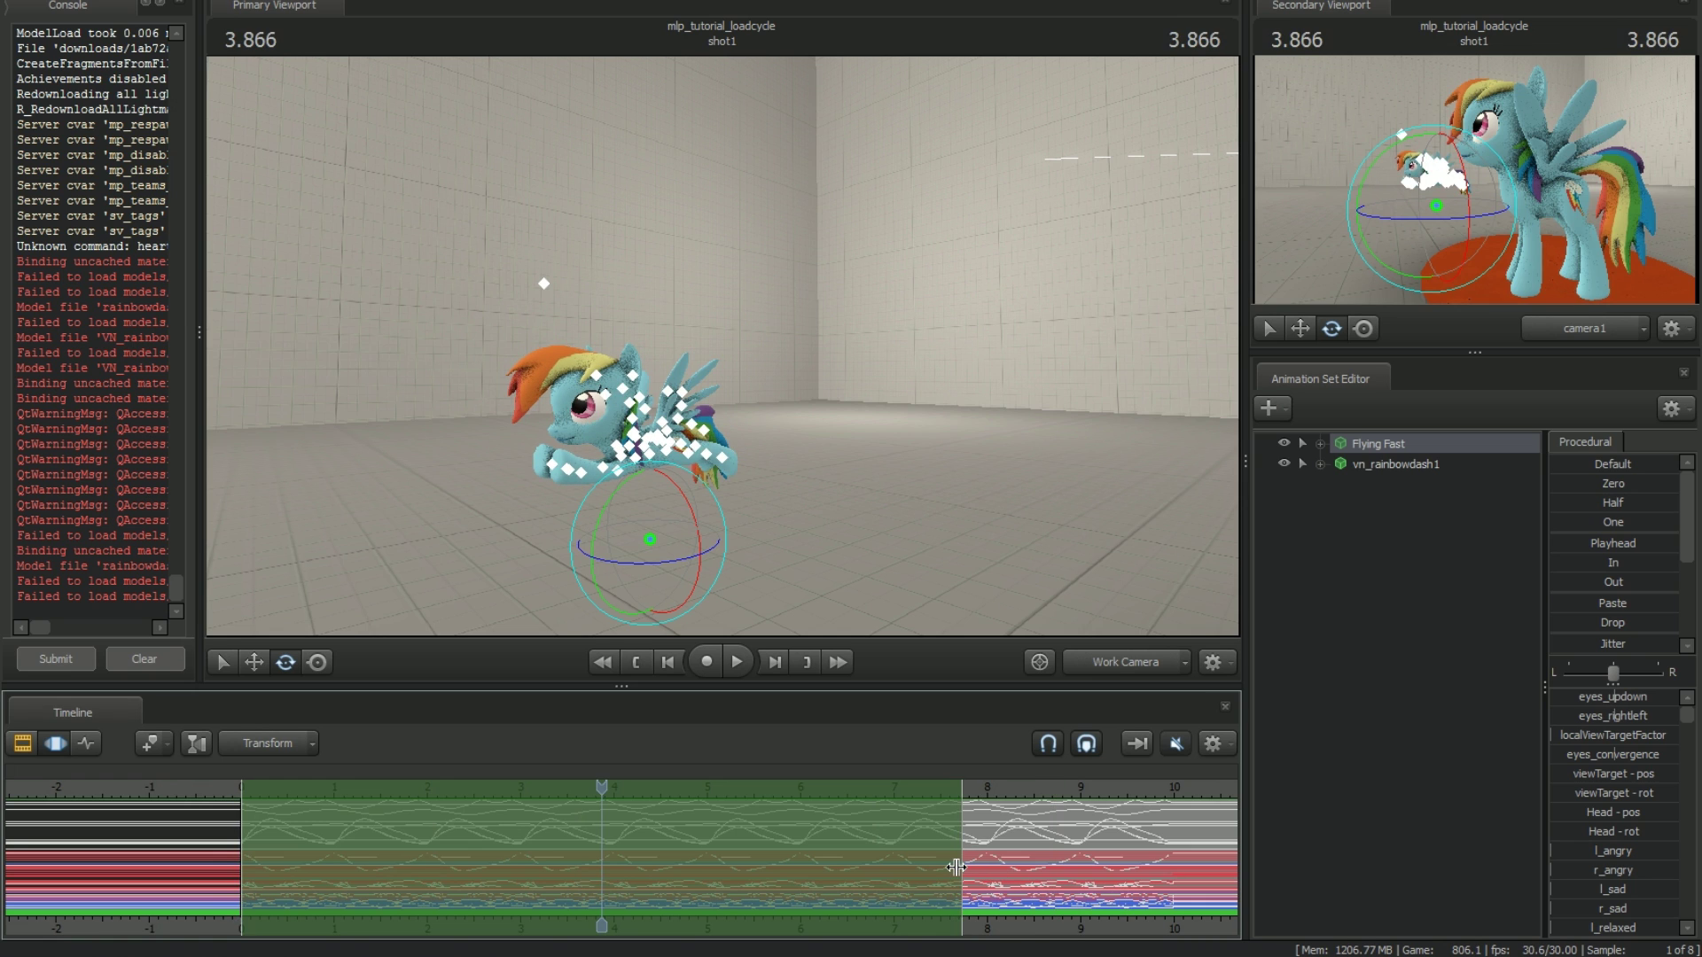
drag(956, 867, 1168, 864)
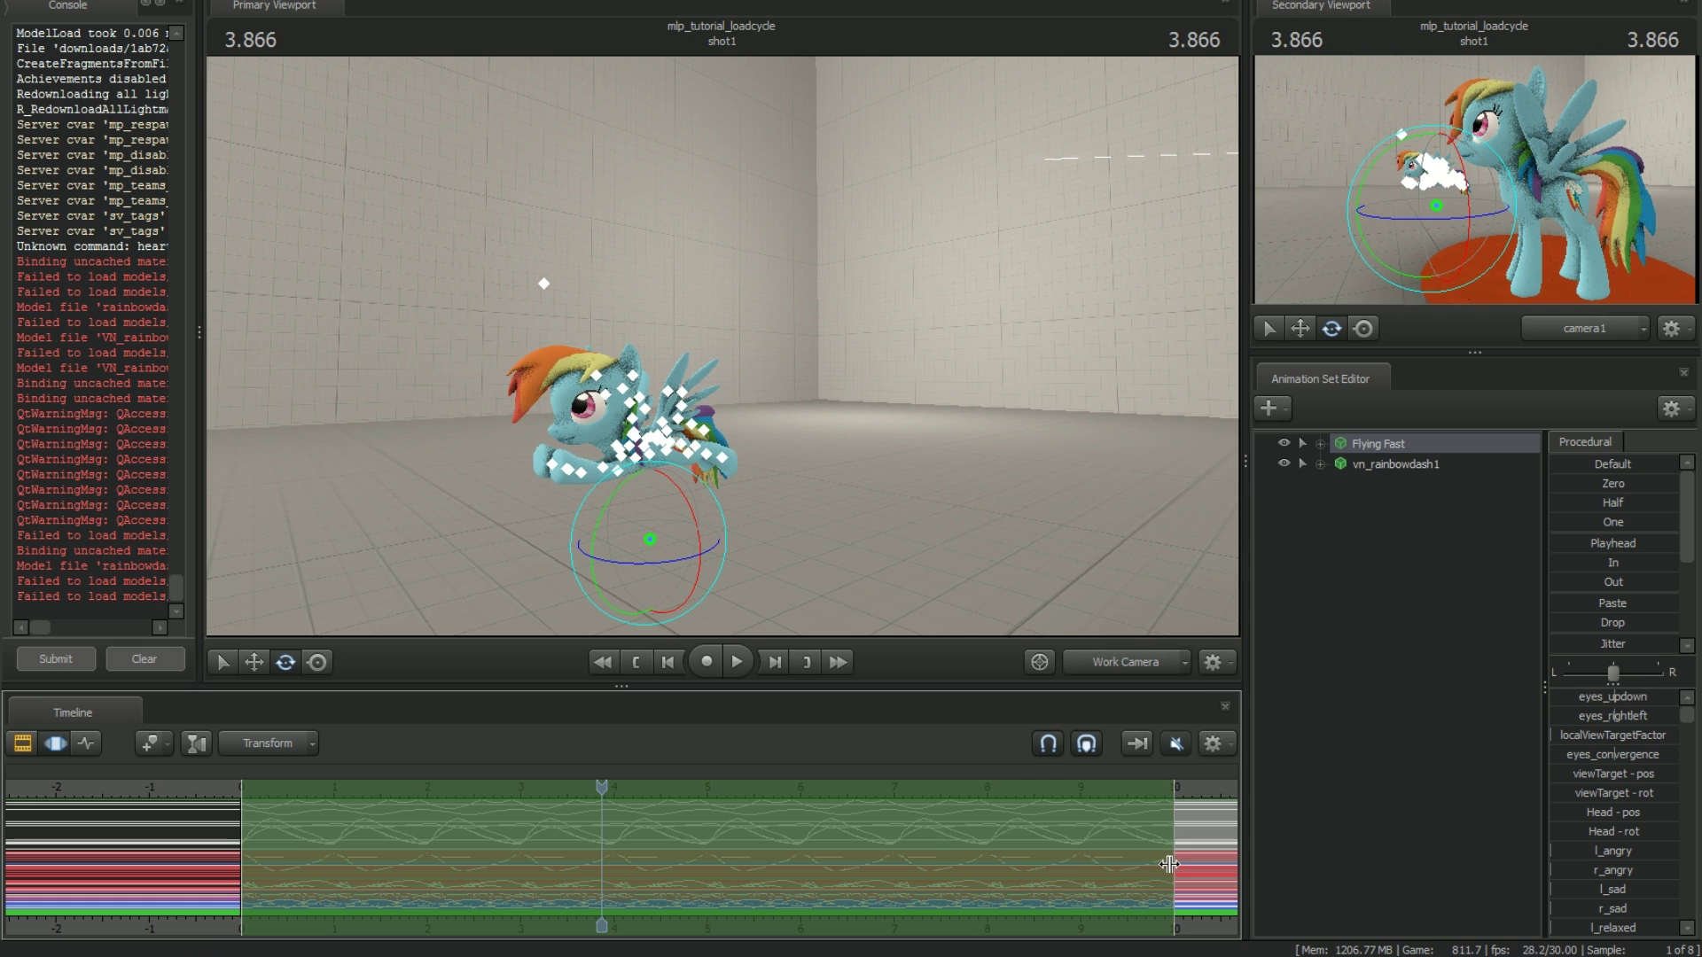
click(1184, 788)
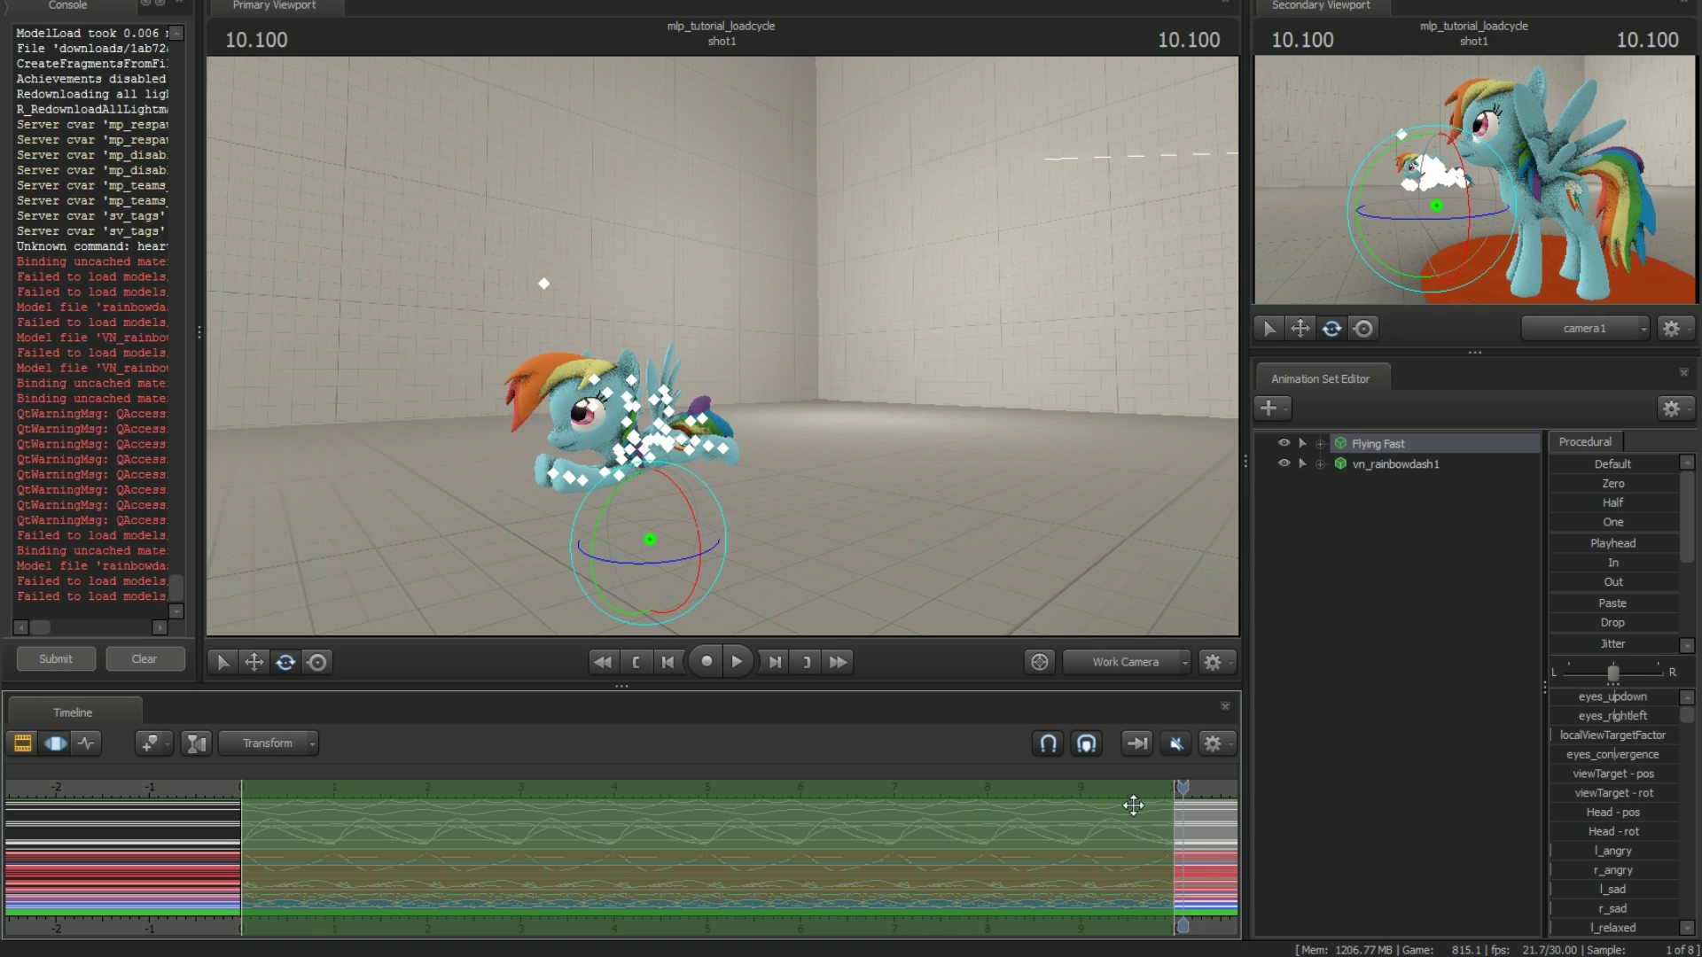
Step: Inspect the end of the flying cycle around 10 and enlarge the timeline area
scroll(1211, 876, up, 1)
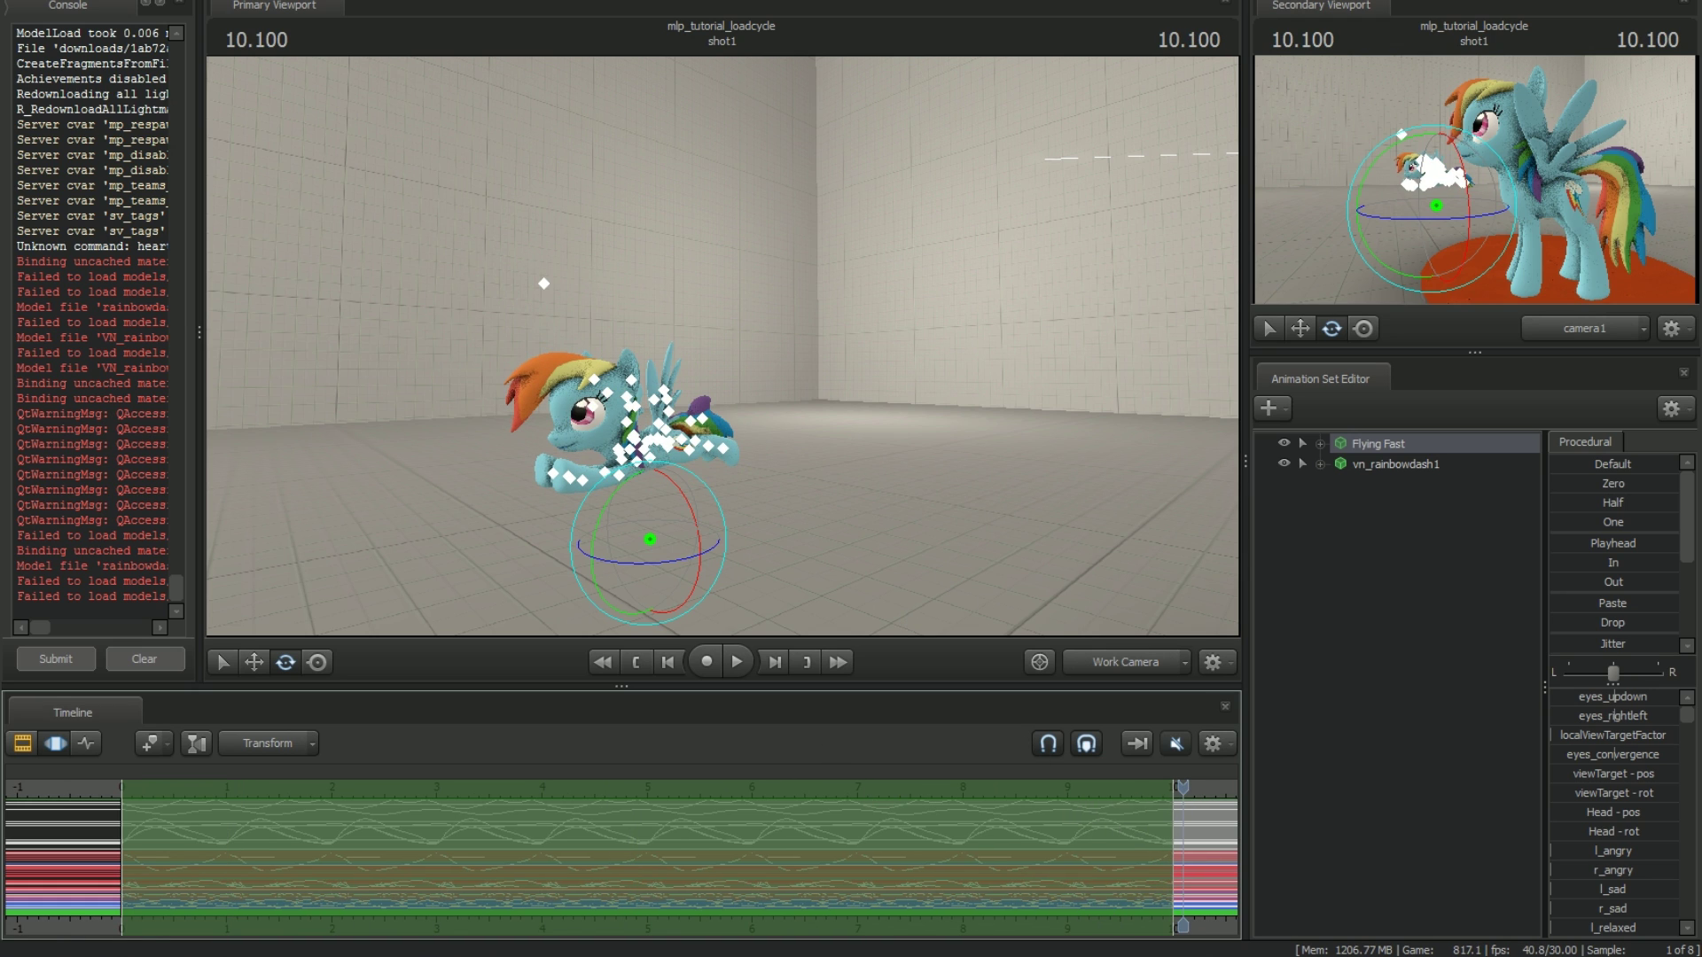
scroll(1206, 926, up, 5)
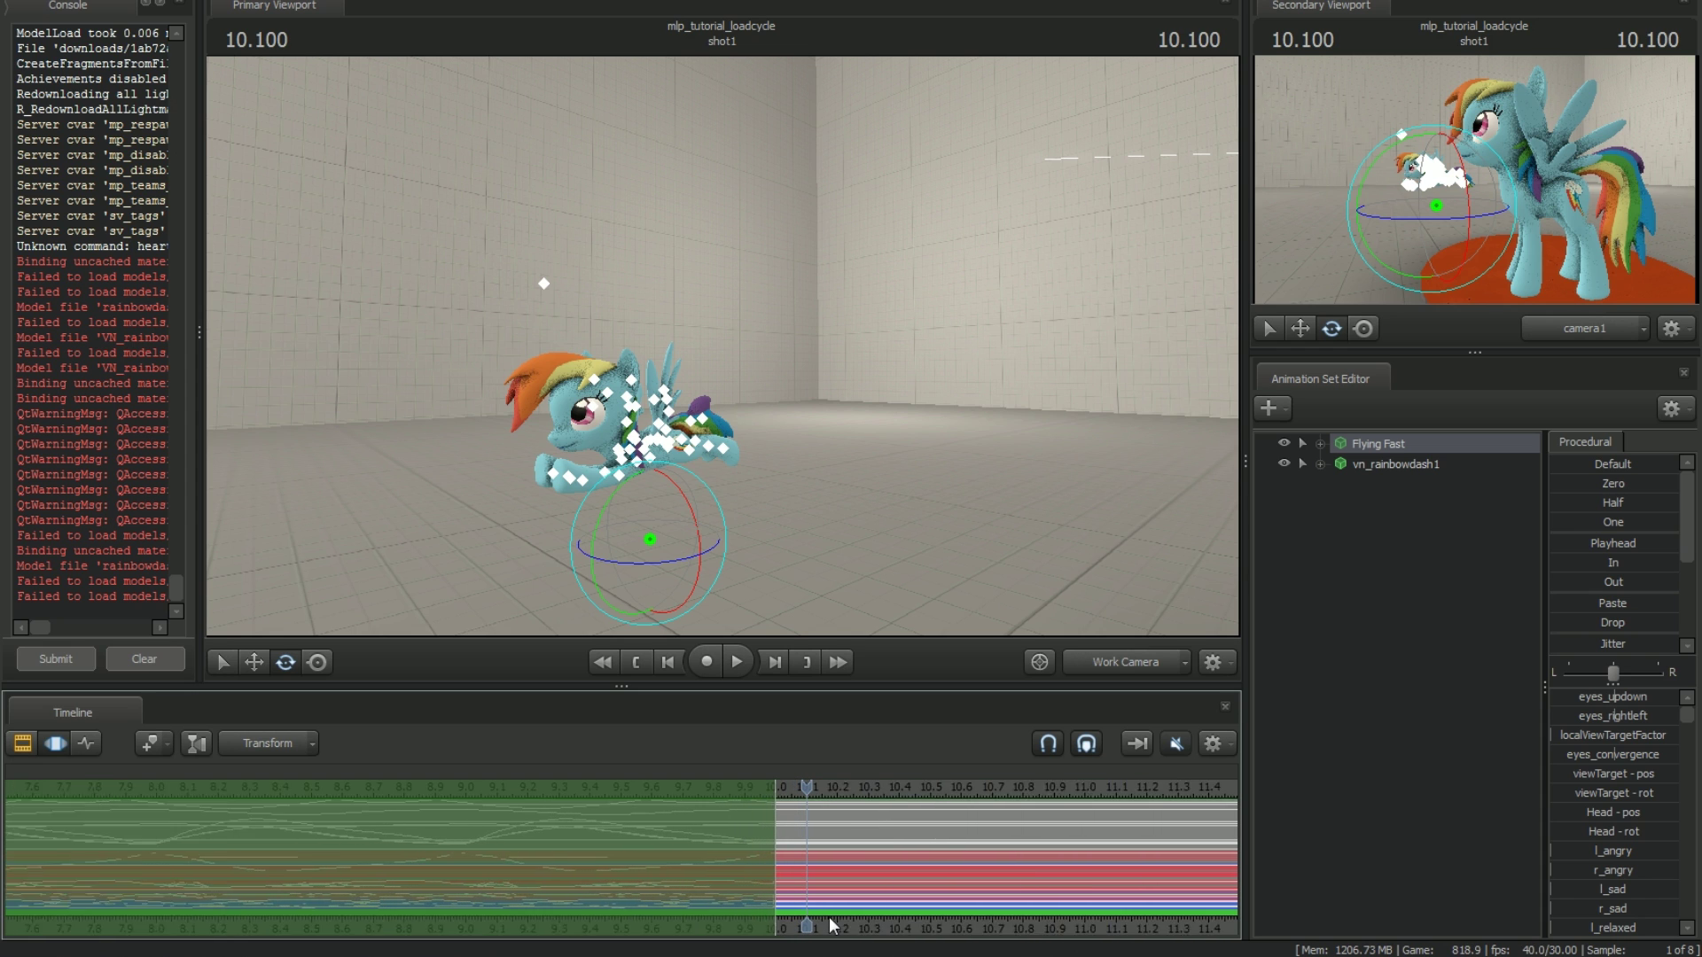
scroll(781, 928, up, 3)
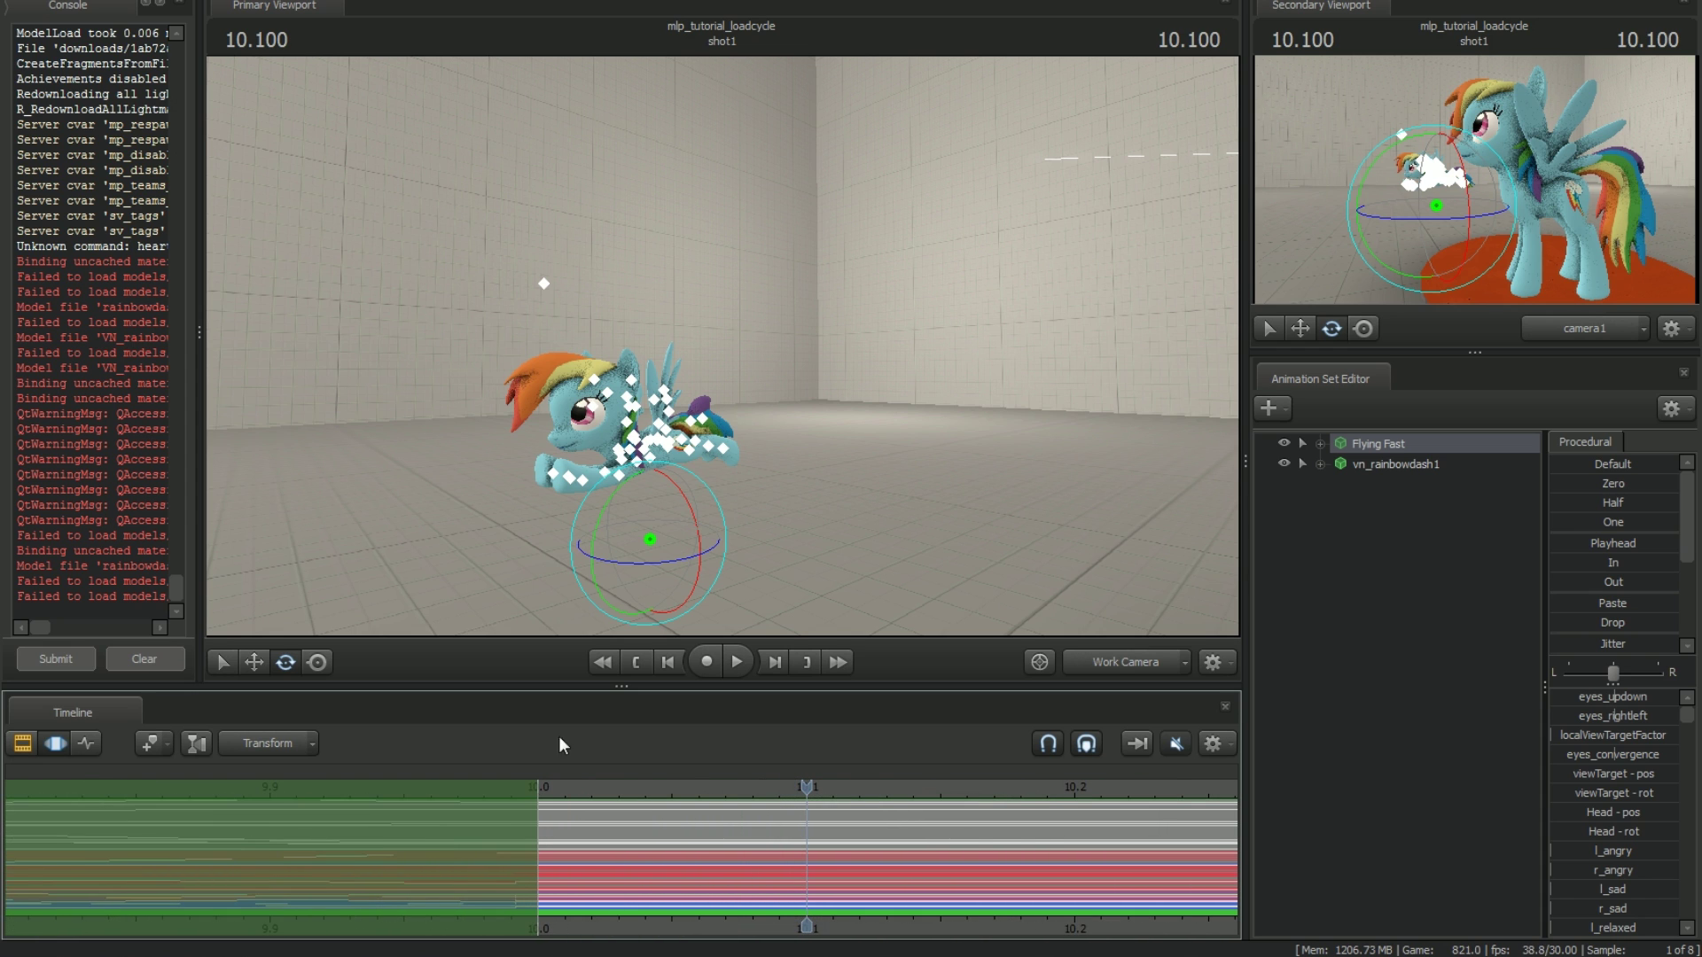
drag(612, 688, 627, 554)
click(532, 746)
mouse_move(532, 746)
mouse_down()
mouse_move(448, 749)
mouse_move(530, 763)
mouse_up()
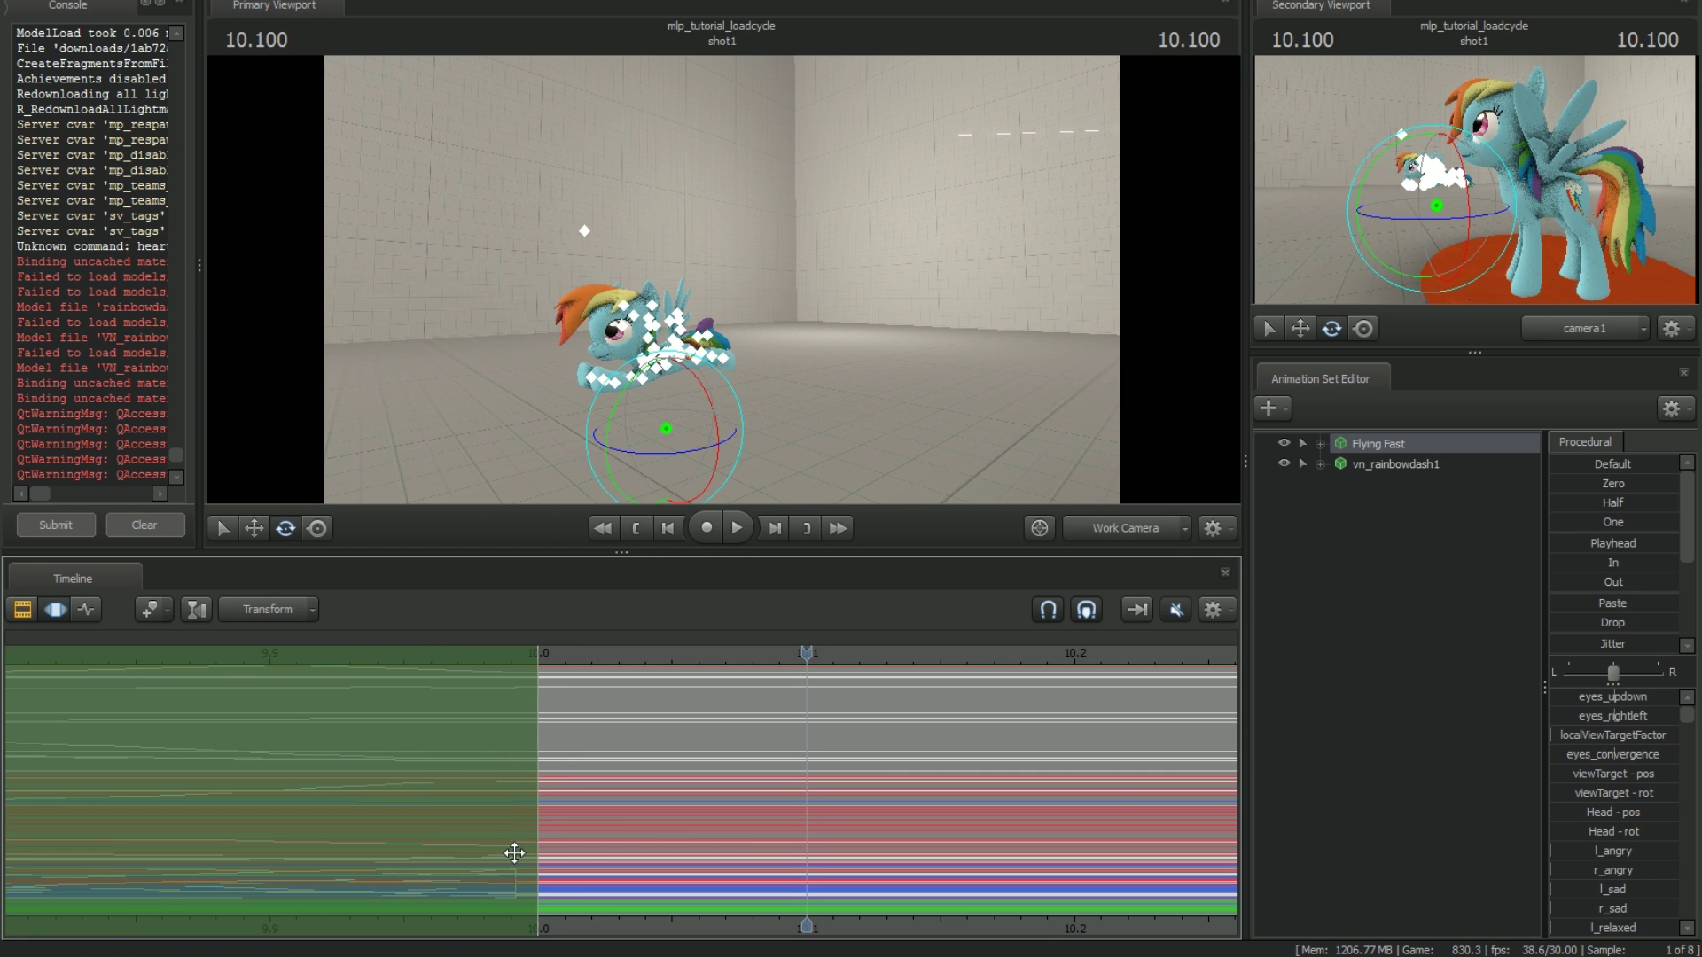
Step: Copy the flying pony's samples within the selected range from 0 to 10
scroll(596, 889, down, 1)
scroll(596, 889, down, 2)
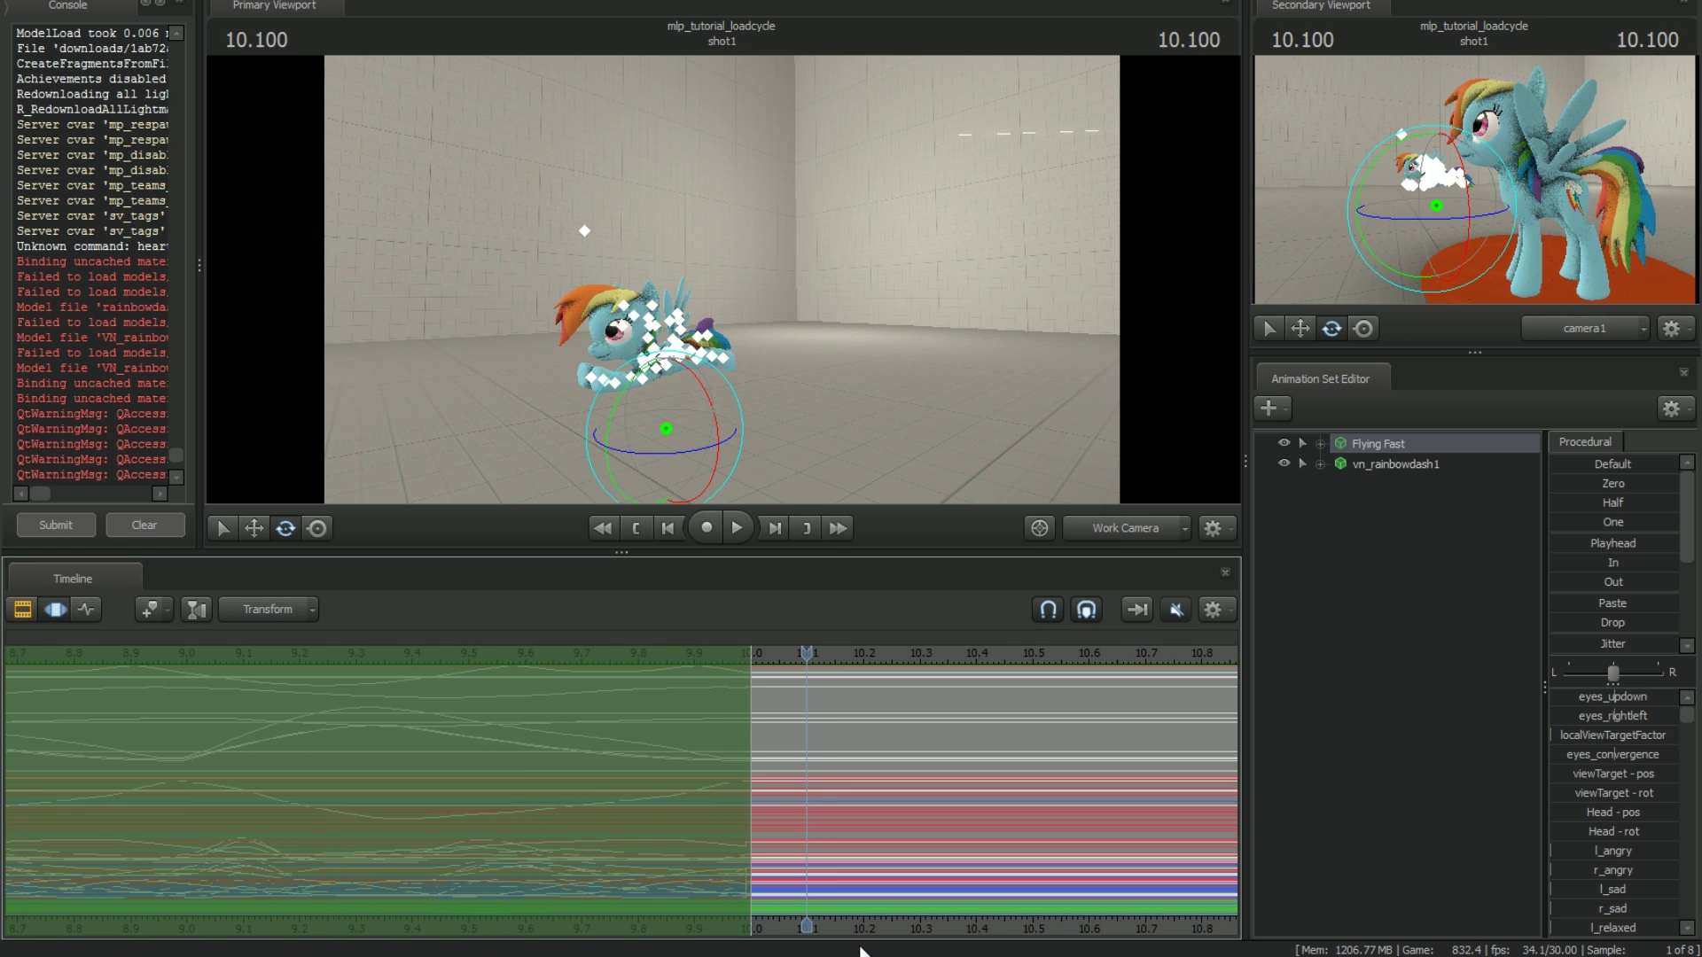
scroll(875, 912, down, 5)
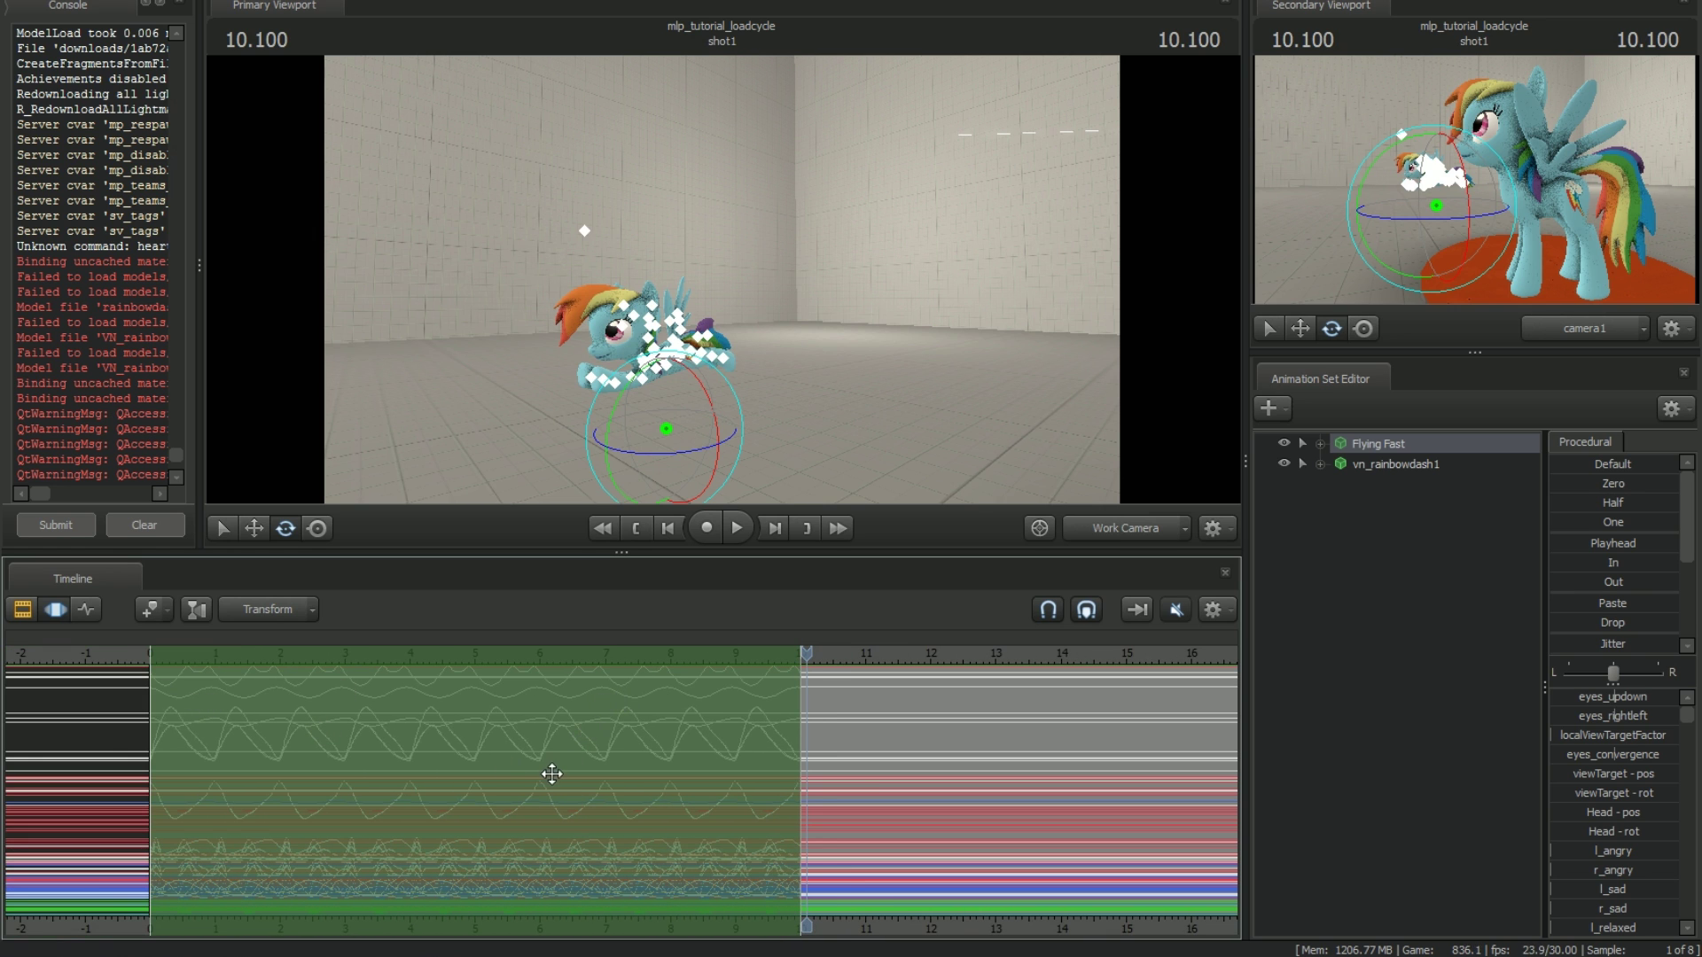
right_click(430, 743)
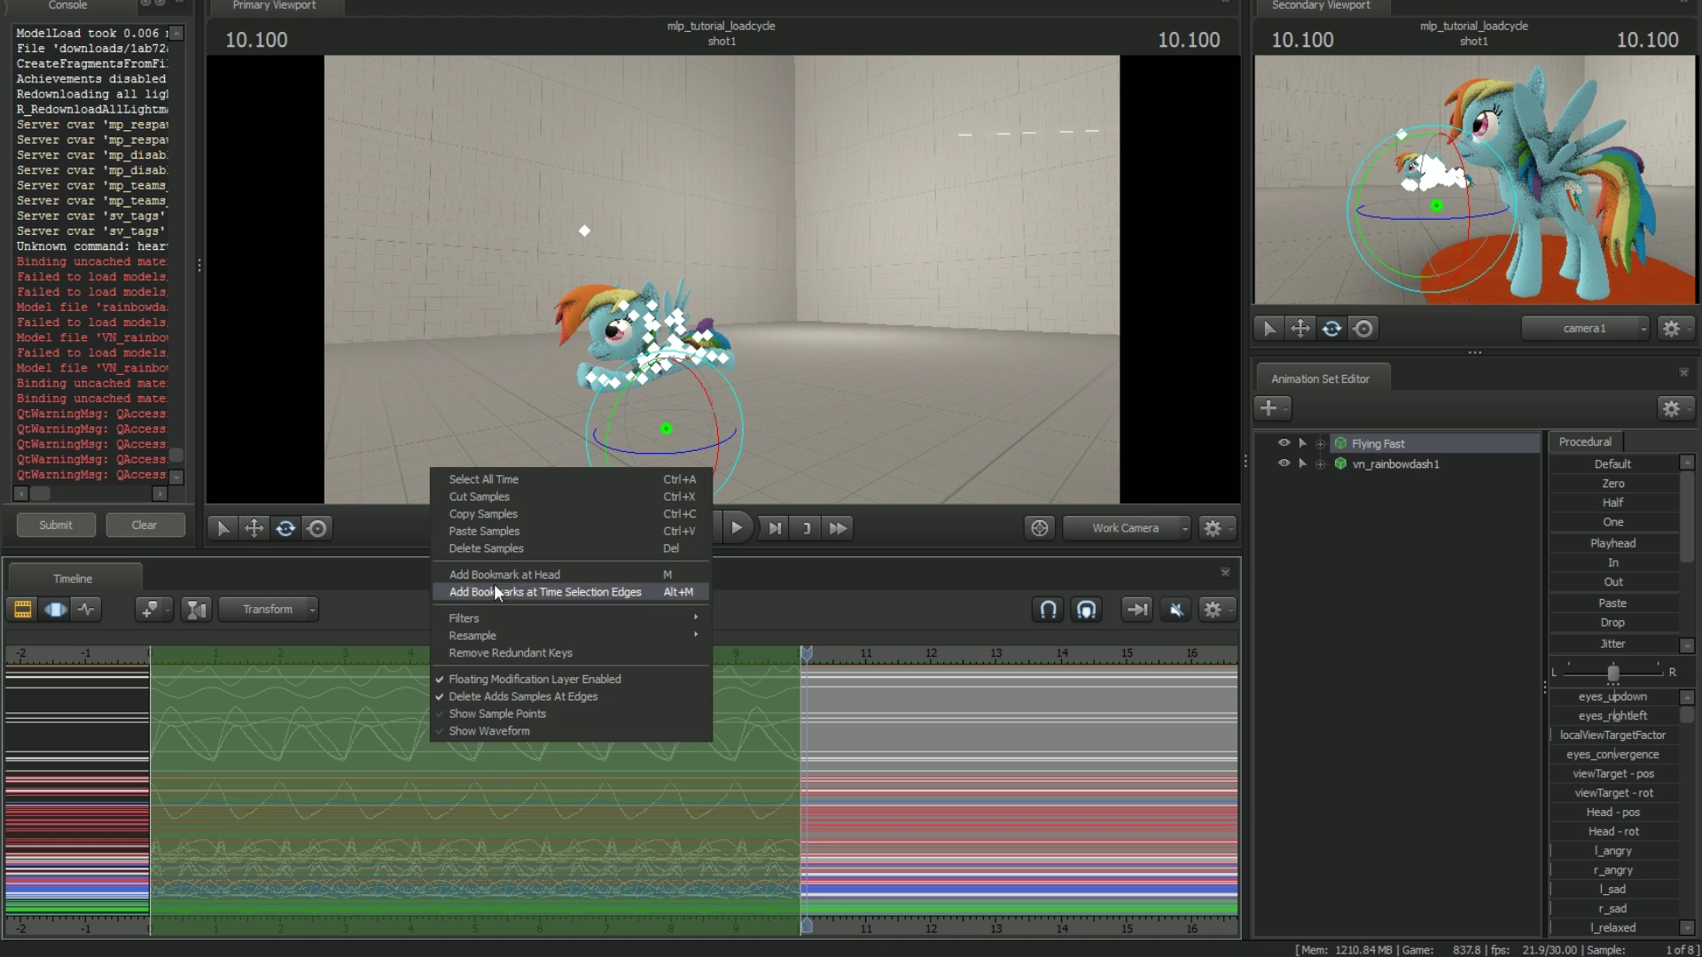
click(500, 531)
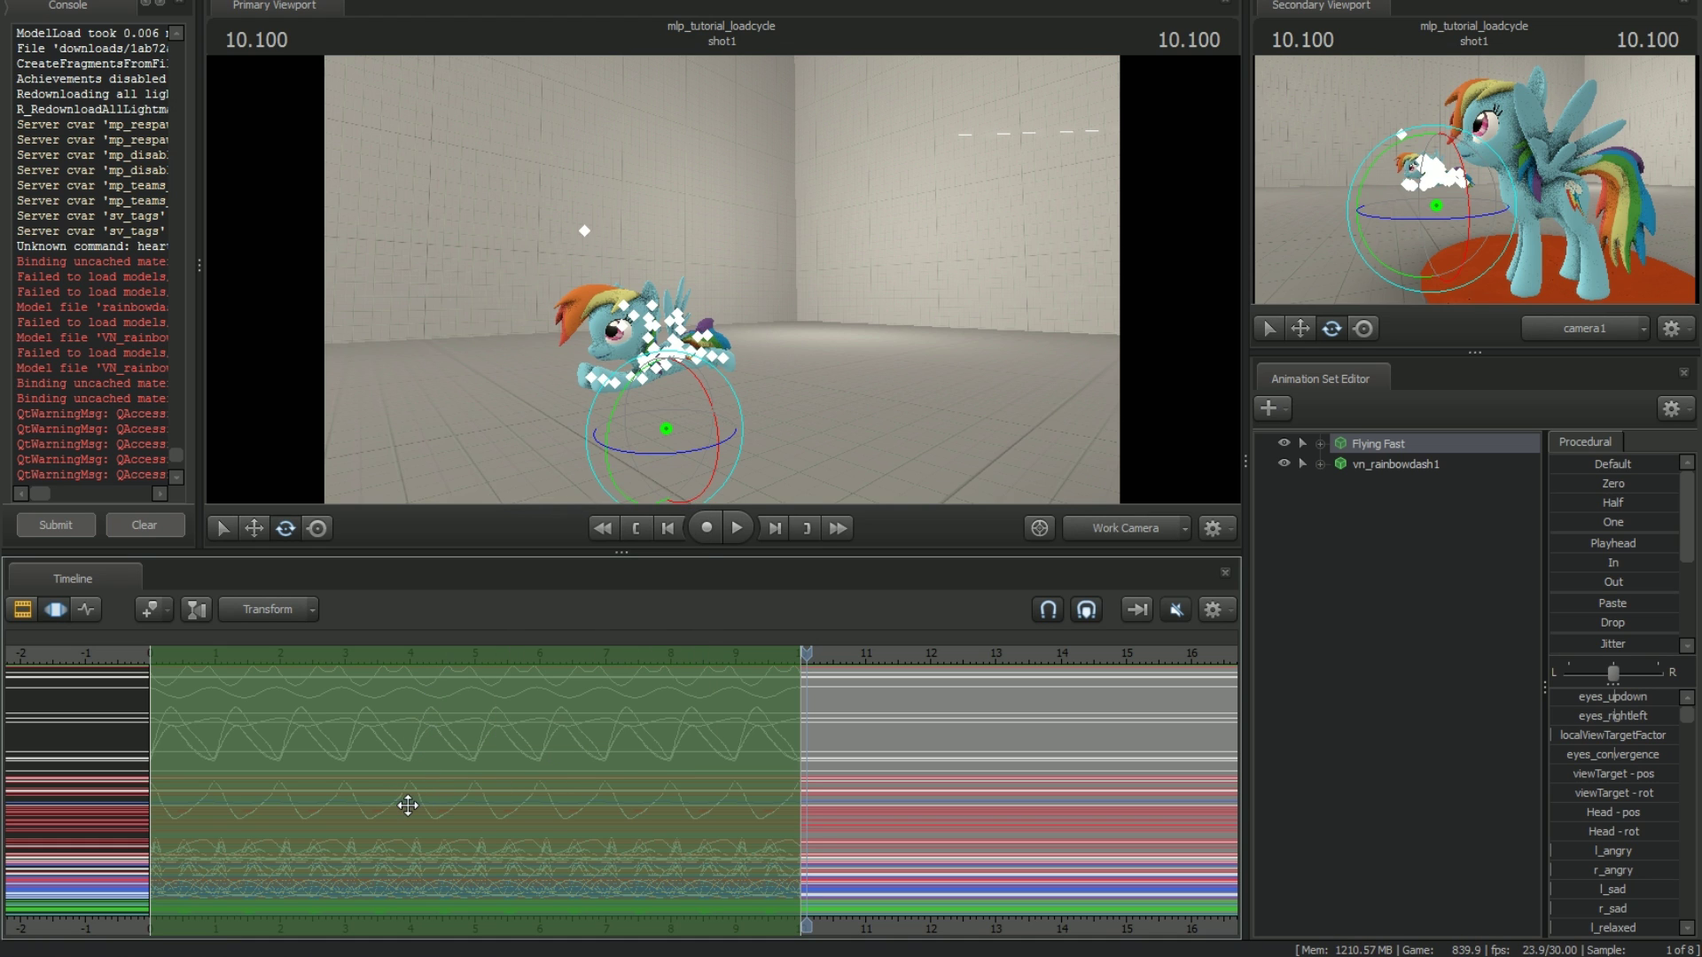
Step: Shift the time selection to span 10 to 20 and paste the copied samples there
drag(287, 774, 939, 801)
scroll(828, 761, up, 5)
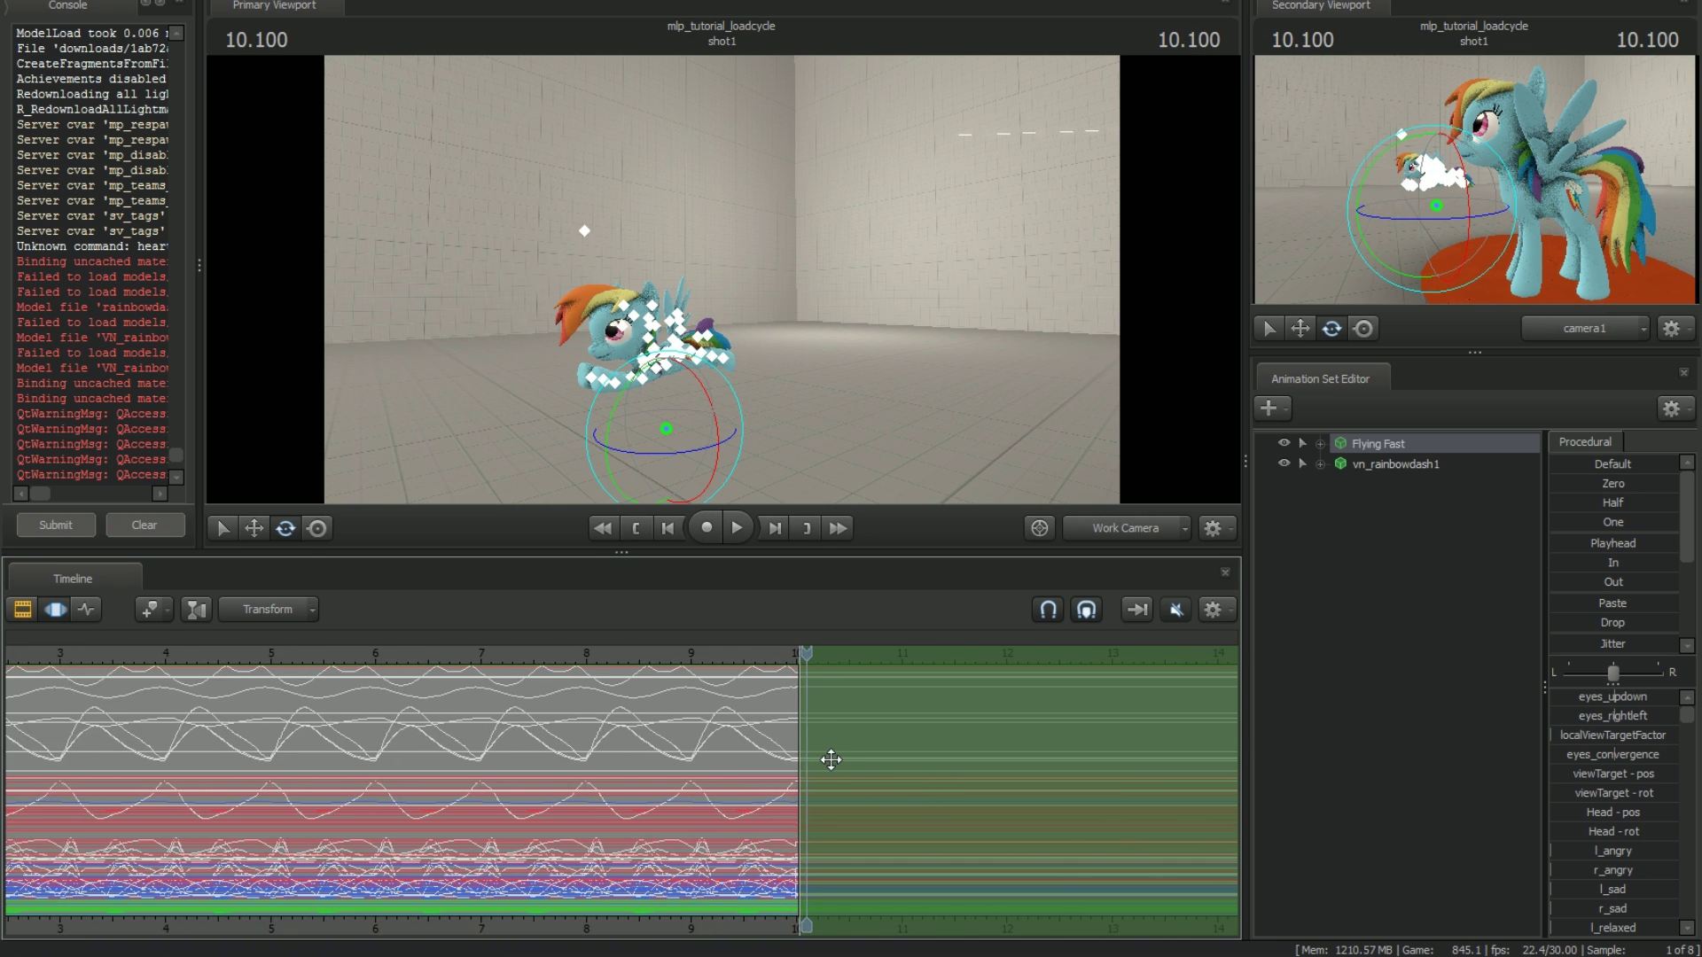
drag(914, 737, 907, 736)
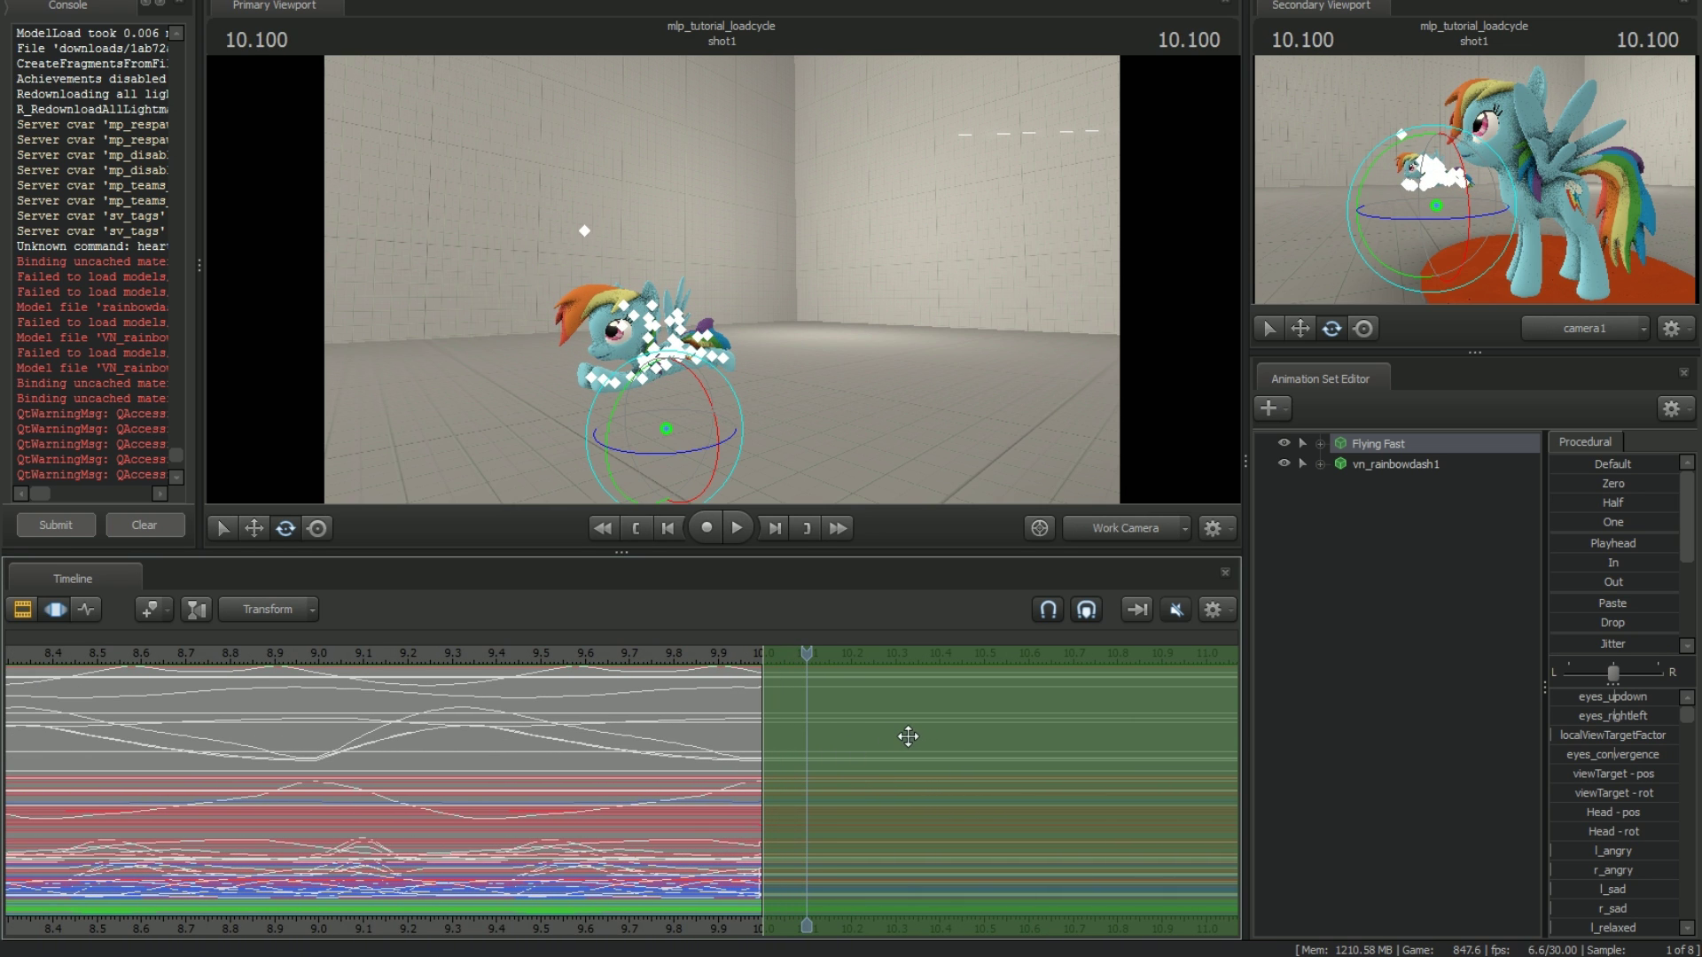
right_click(900, 742)
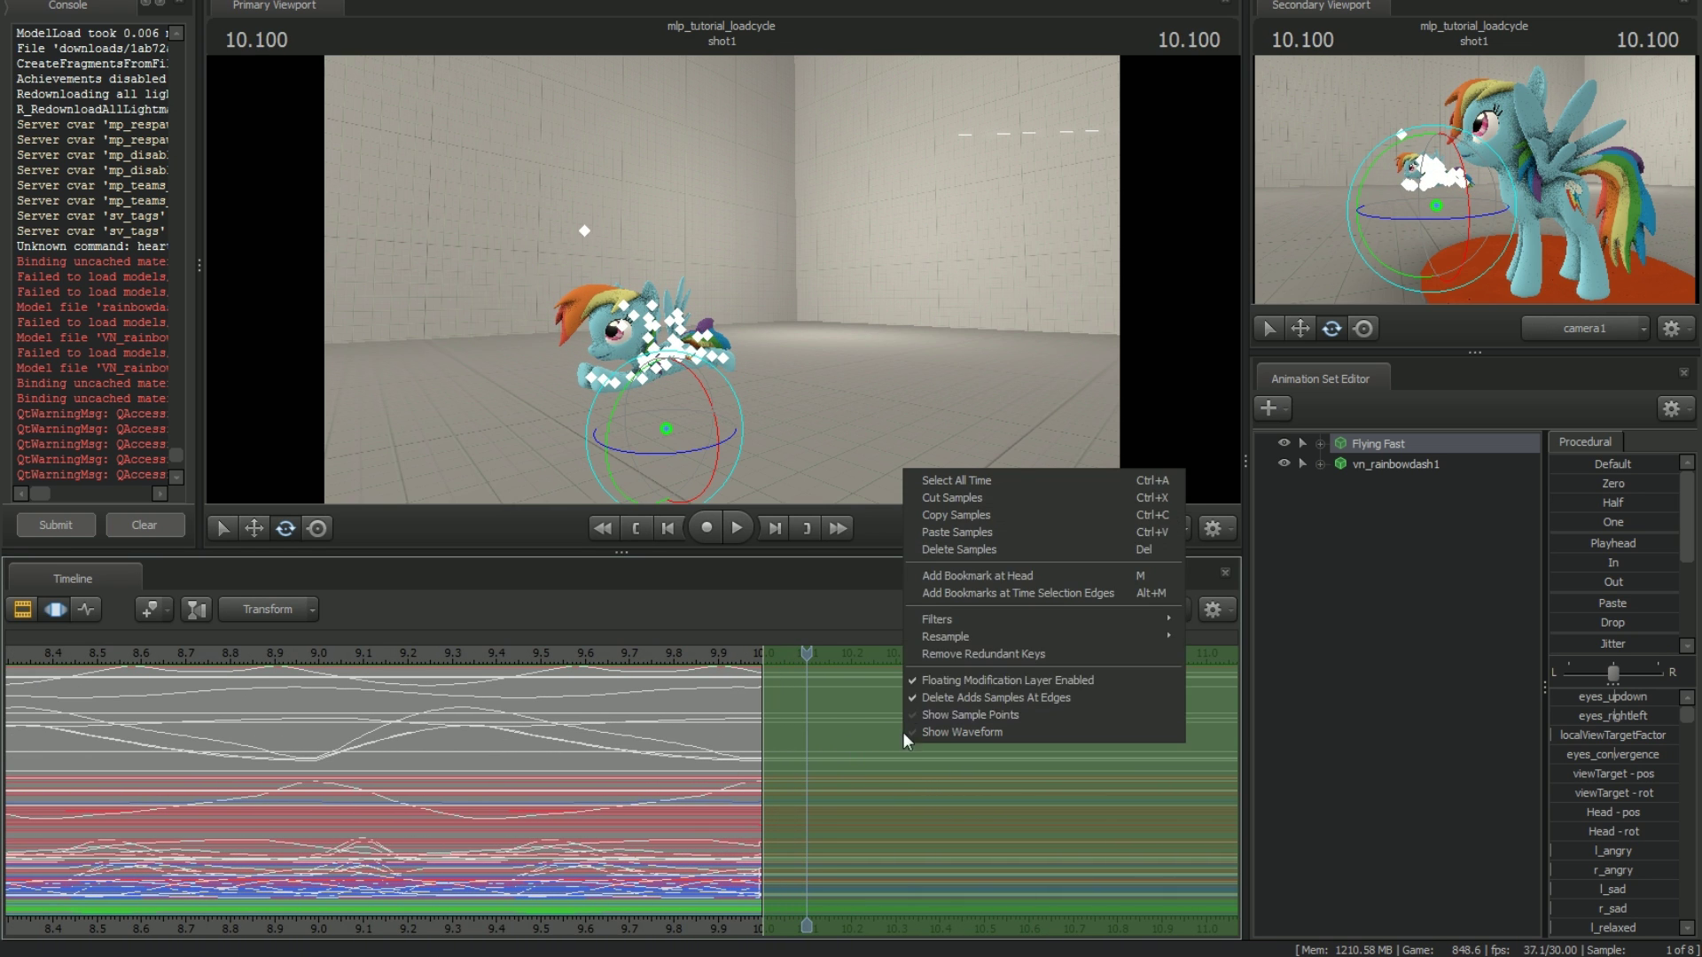
click(972, 535)
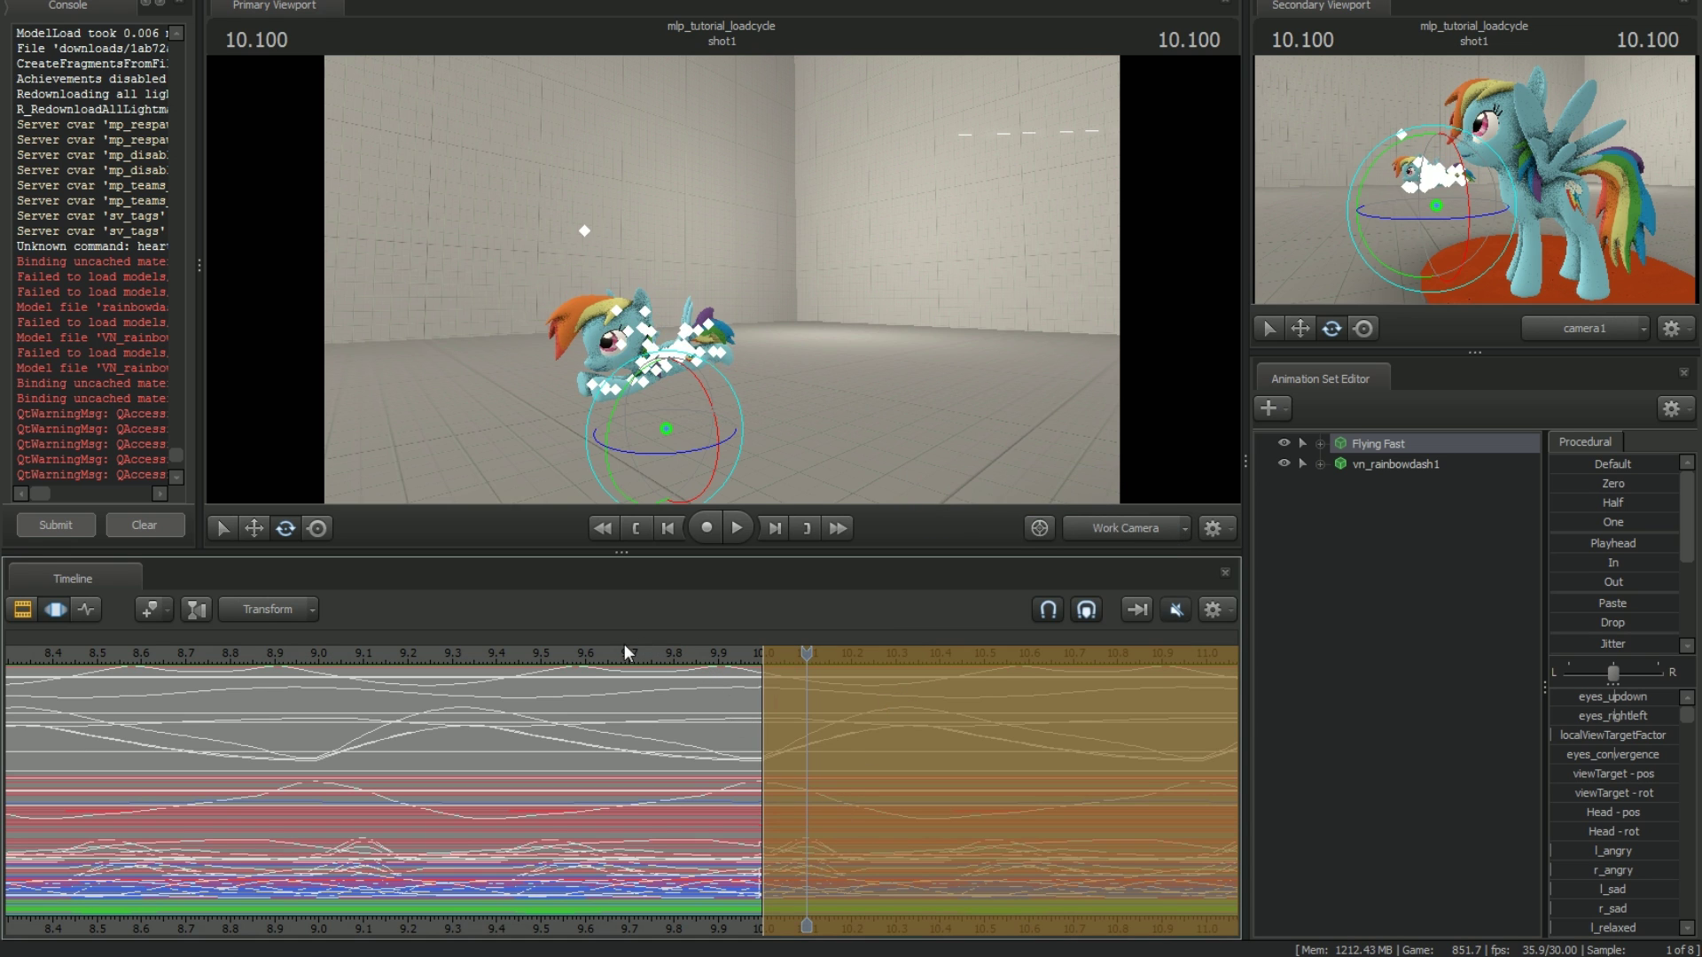
Step: Check the flying pony's motion just before the seam at 10, scrubbing the playhead back to about 9.83
drag(620, 645, 732, 736)
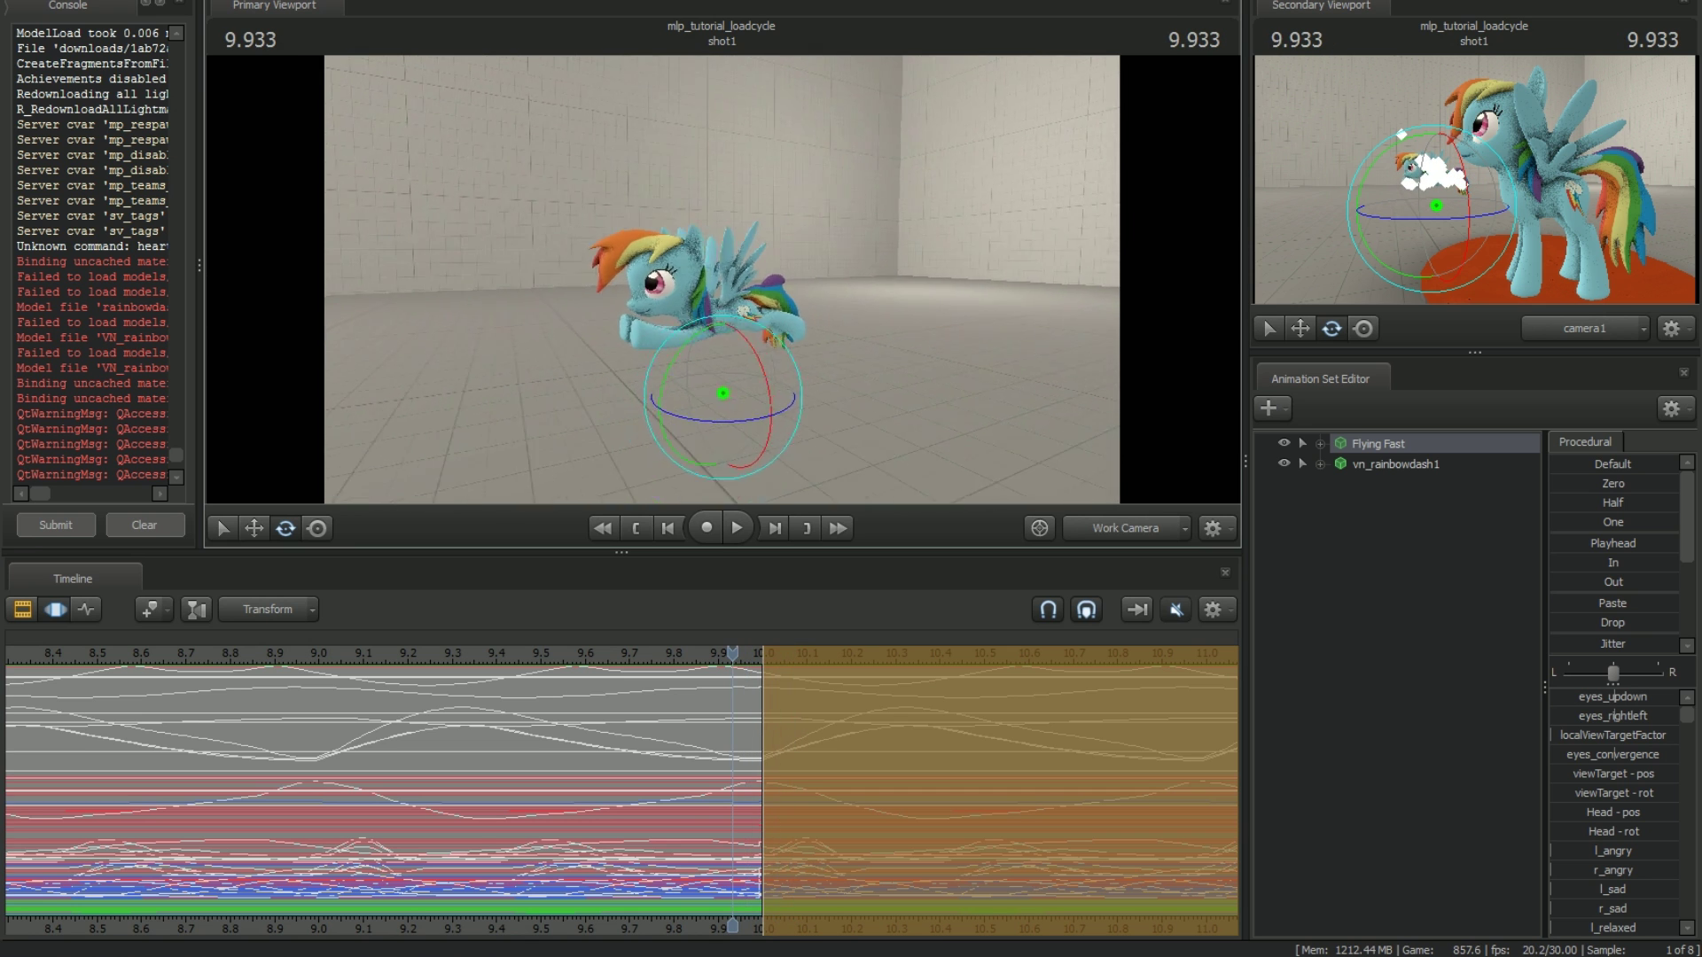
drag(723, 280, 634, 273)
click(754, 653)
drag(754, 652, 685, 716)
Step: Set a narrow time selection with falloff around 10.000 and apply the Round preset at full strength to blend the seam
key(shift)
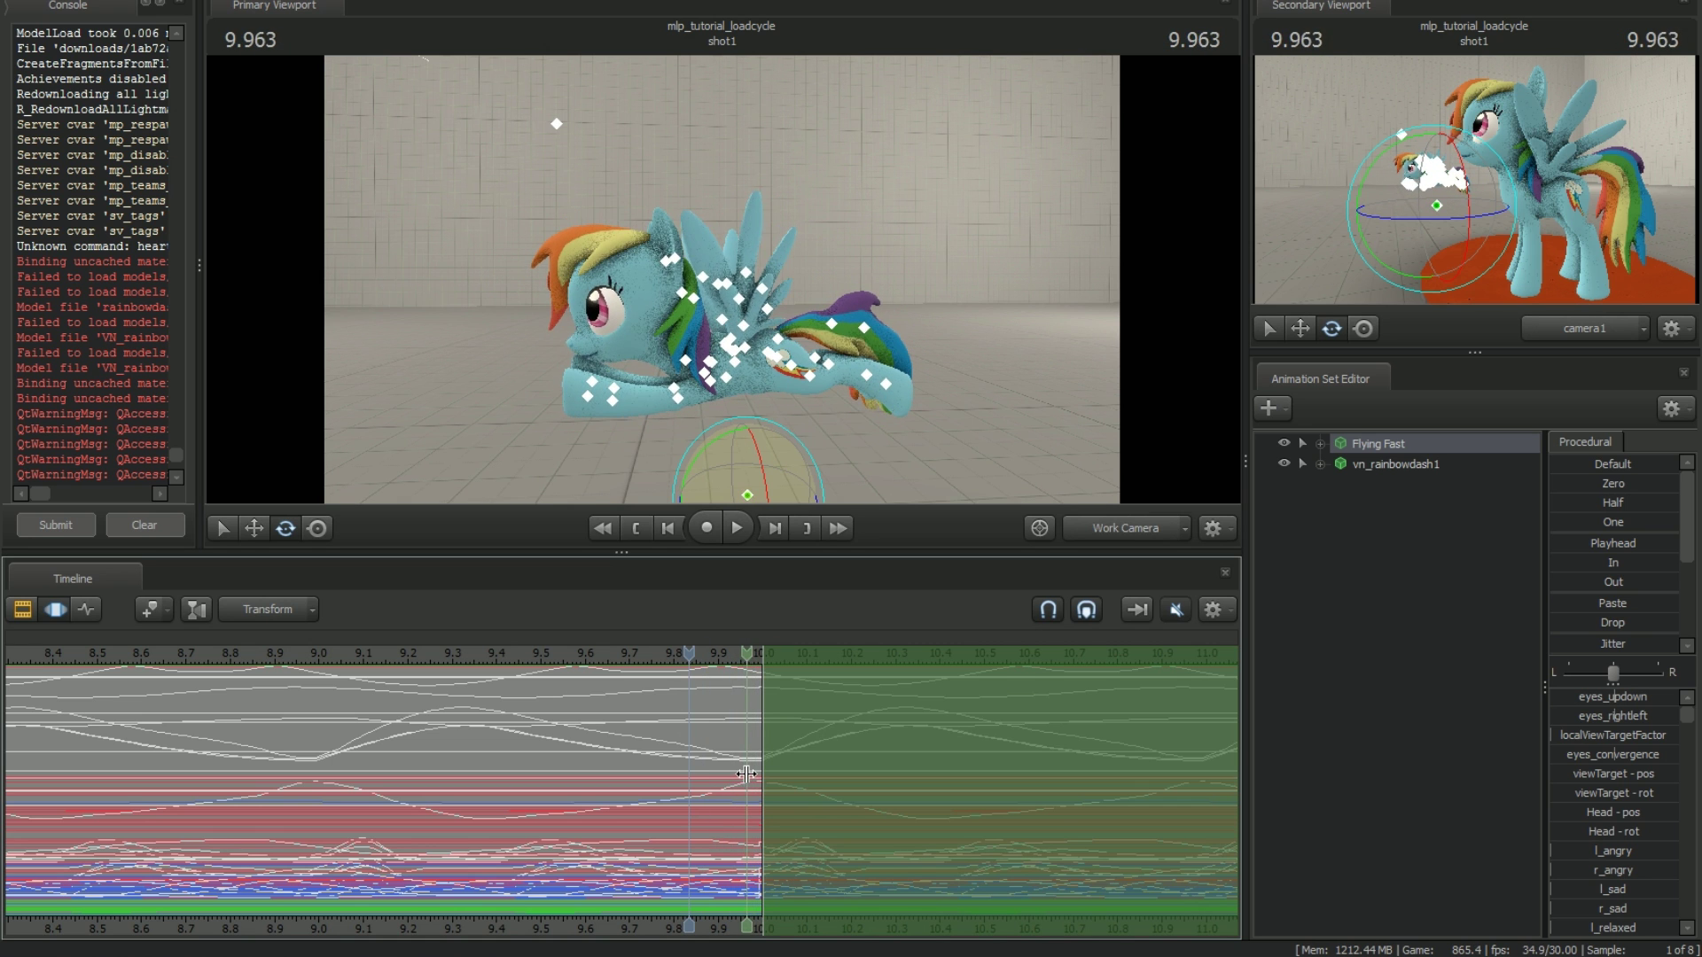
scroll(722, 855, up, 2)
key(shift)
shift+drag(783, 807, 812, 819)
scroll(791, 831, up, 1)
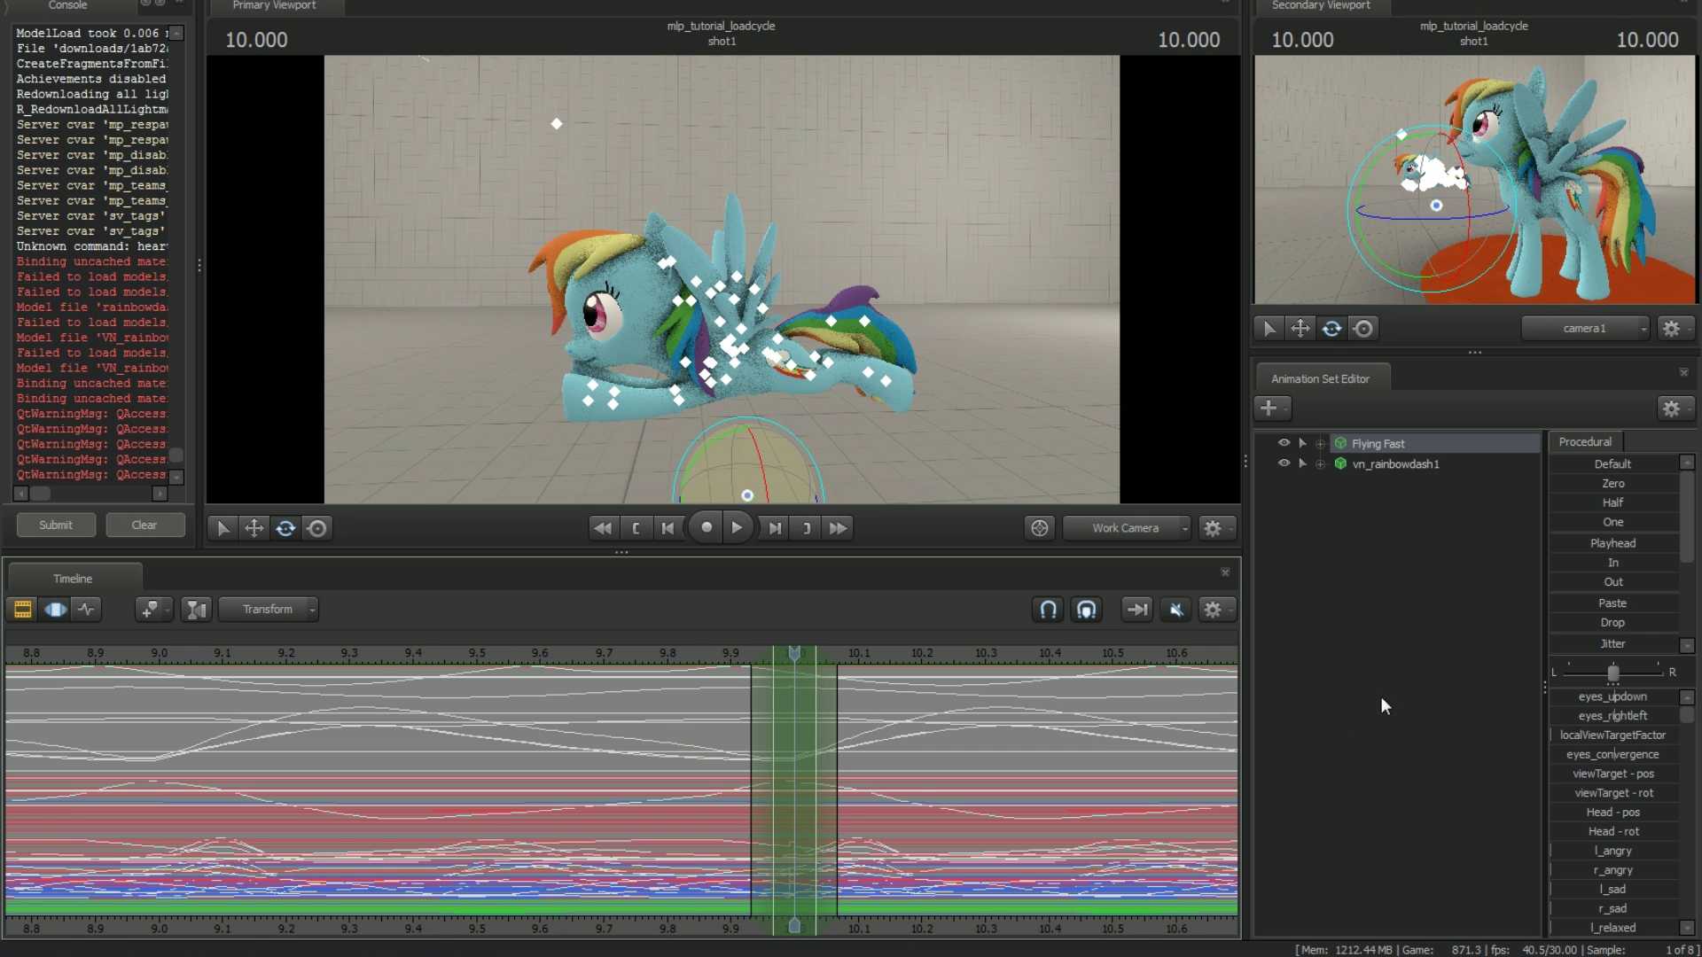
scroll(1598, 637, down, 3)
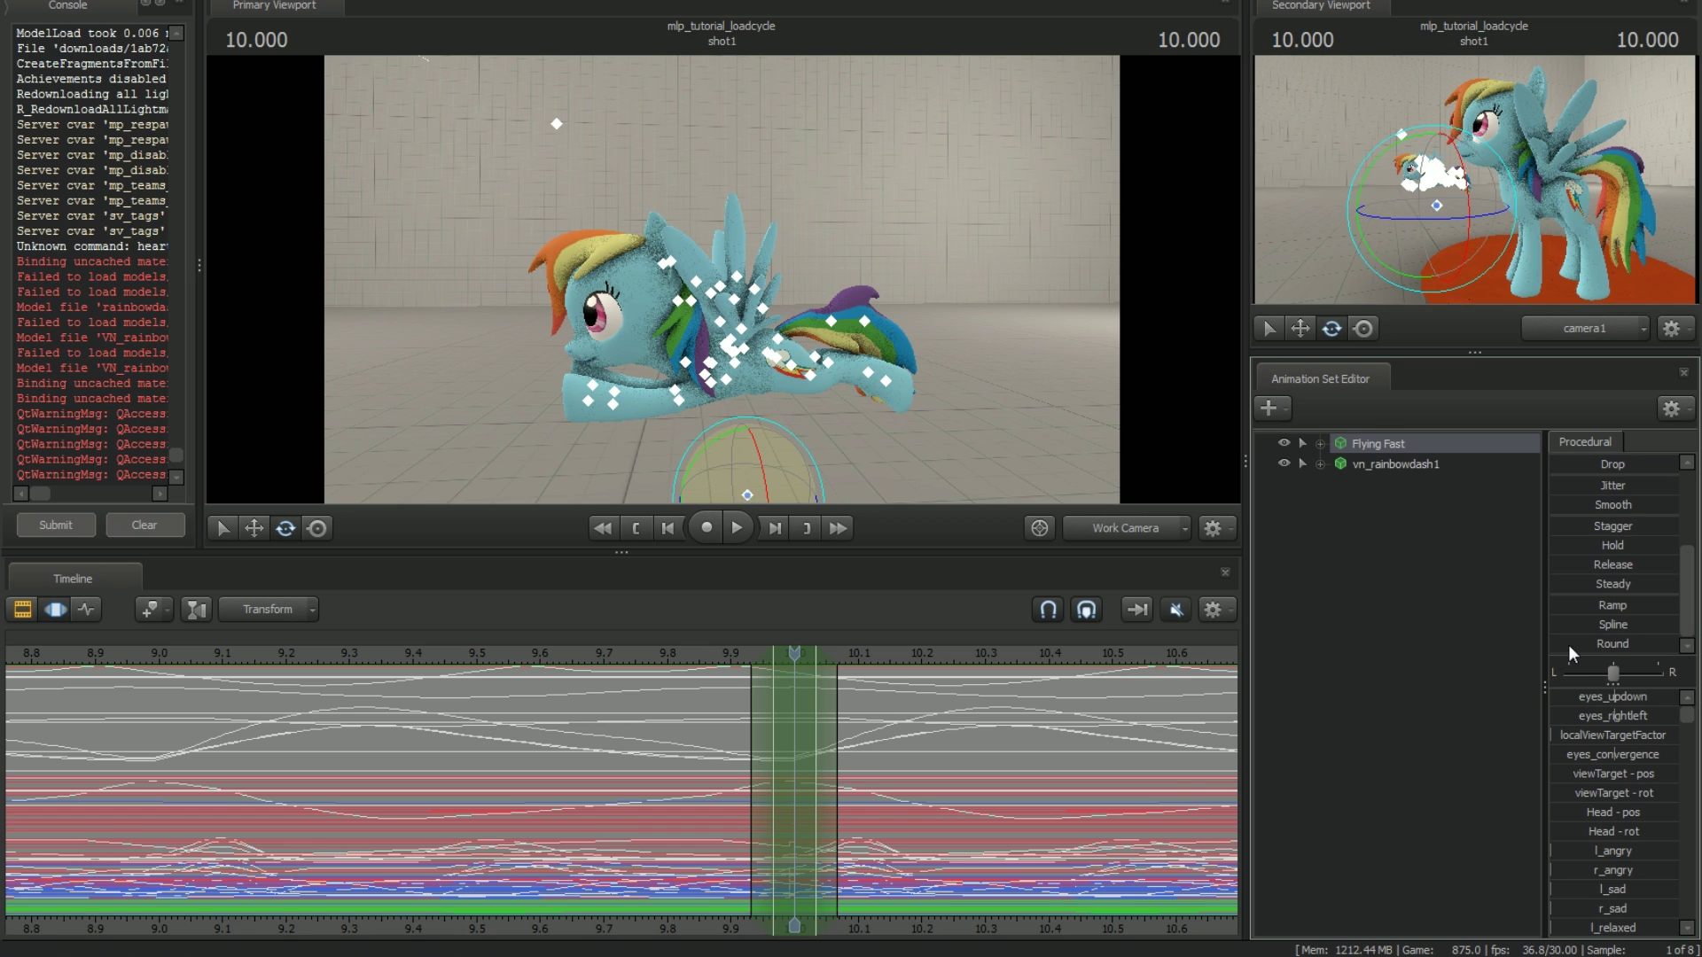
drag(1568, 646, 1678, 646)
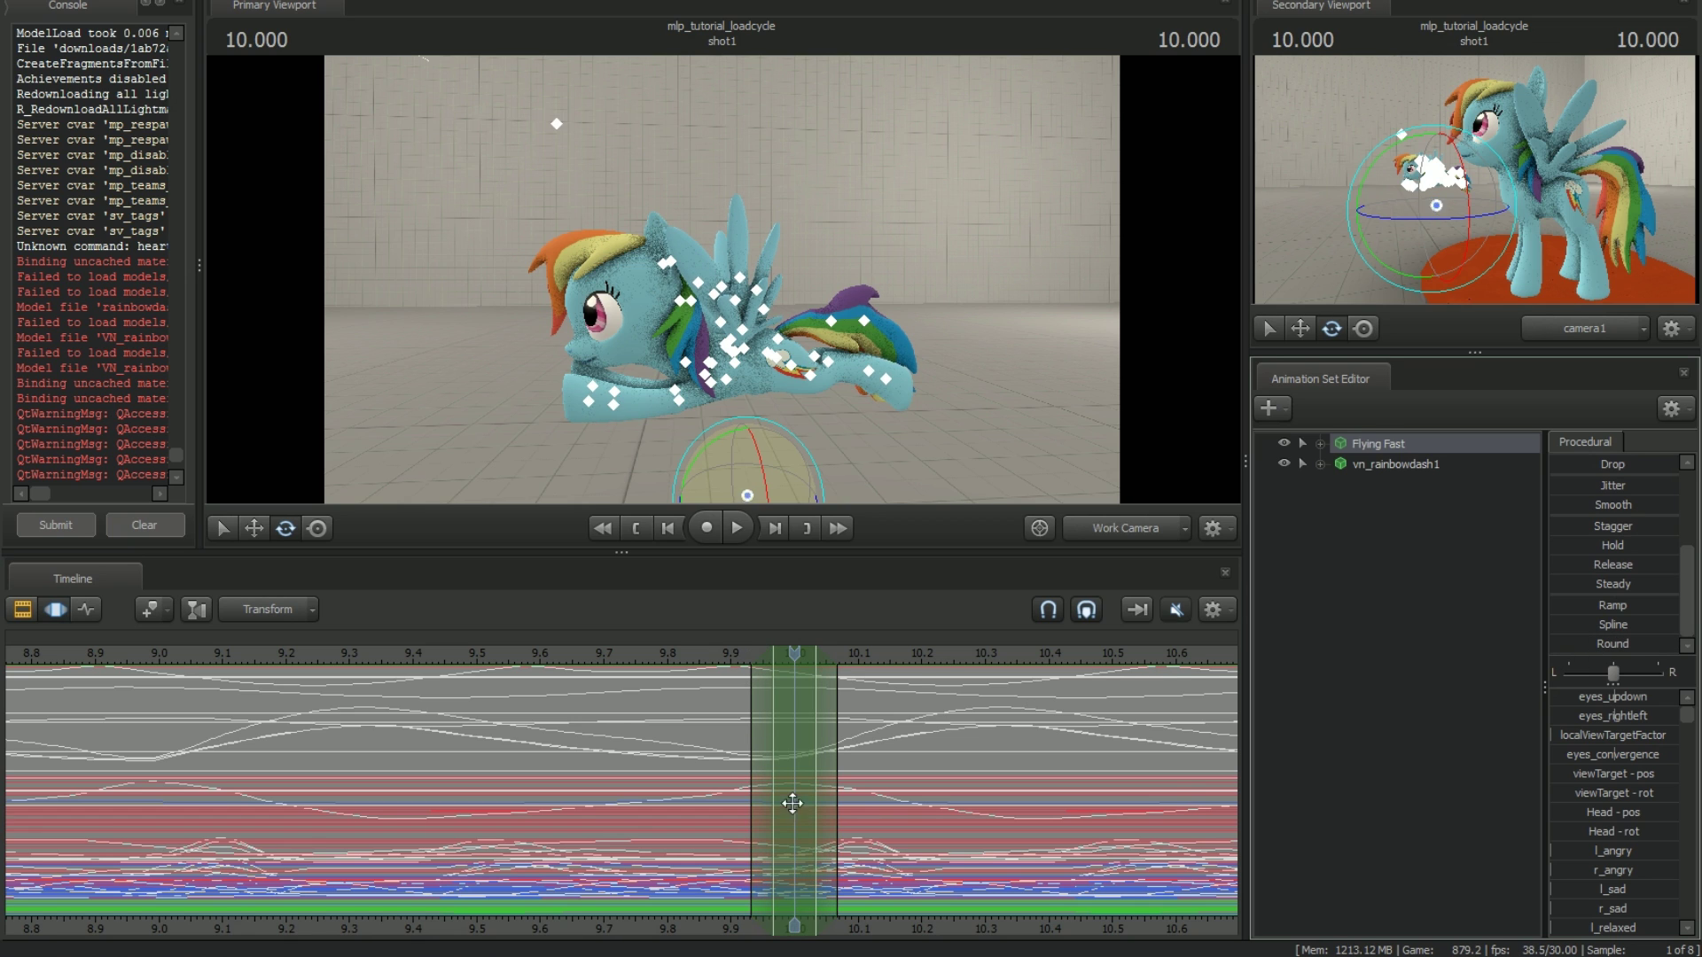
Step: Scrub the playhead to 10.166 and examine the repeated cycle curves across the full range from 0 to 20
drag(791, 654, 897, 660)
scroll(890, 724, down, 6)
scroll(891, 727, down, 4)
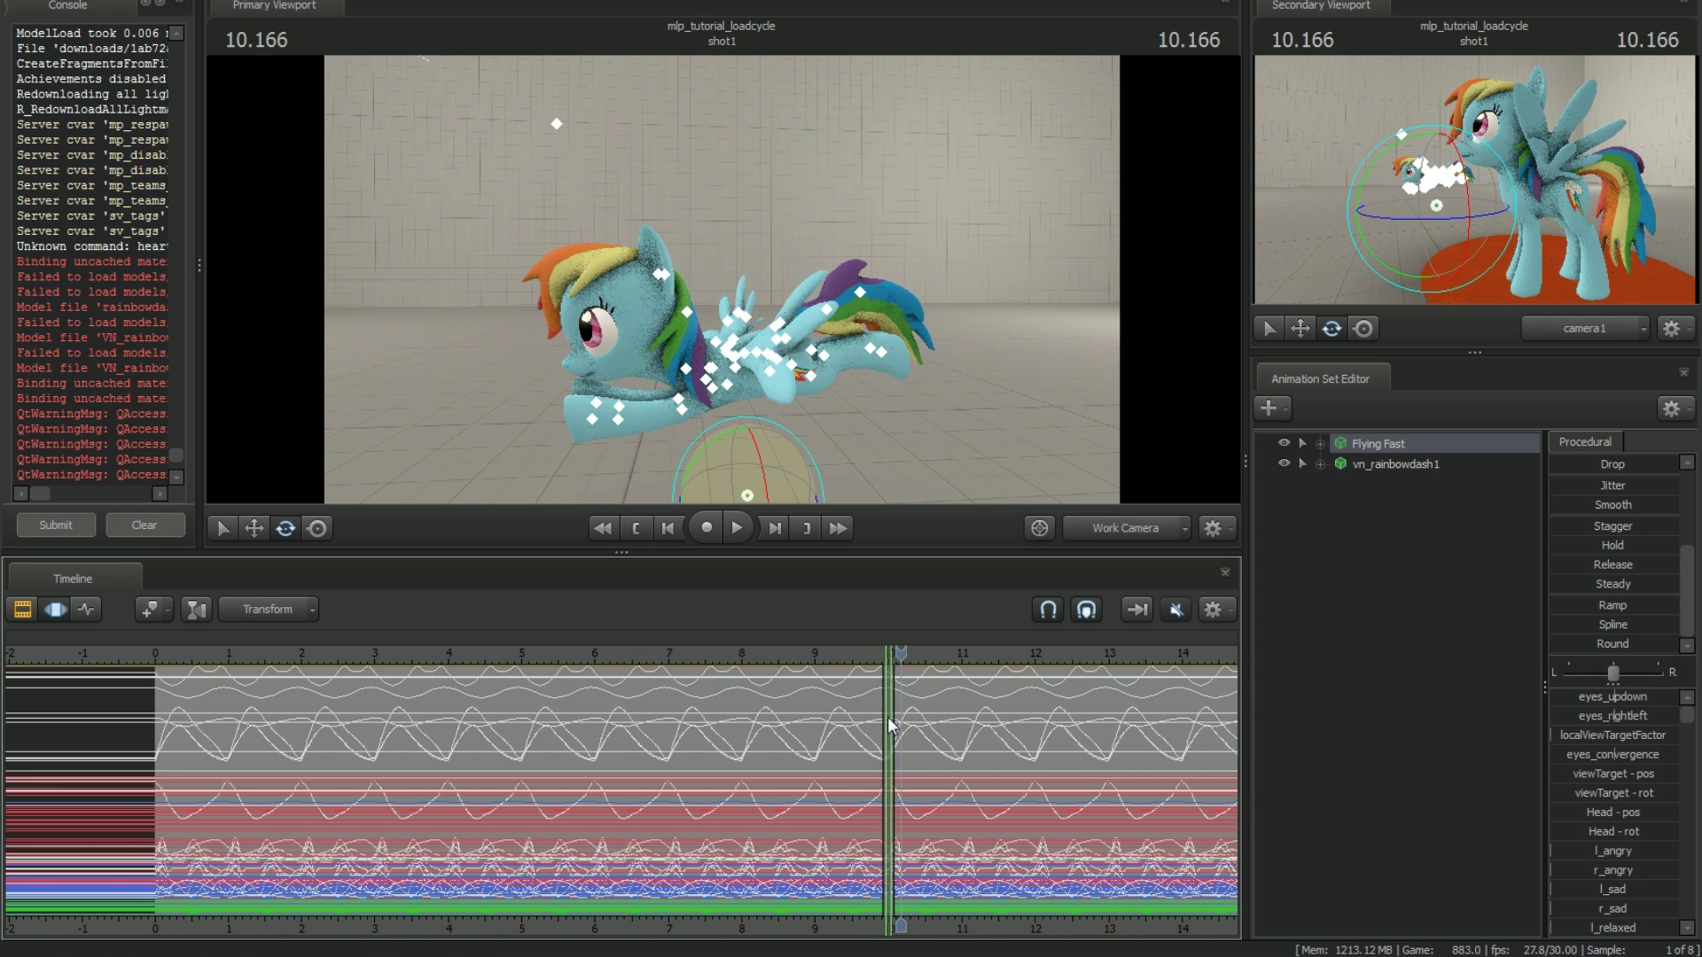
middle_drag(799, 858, 665, 845)
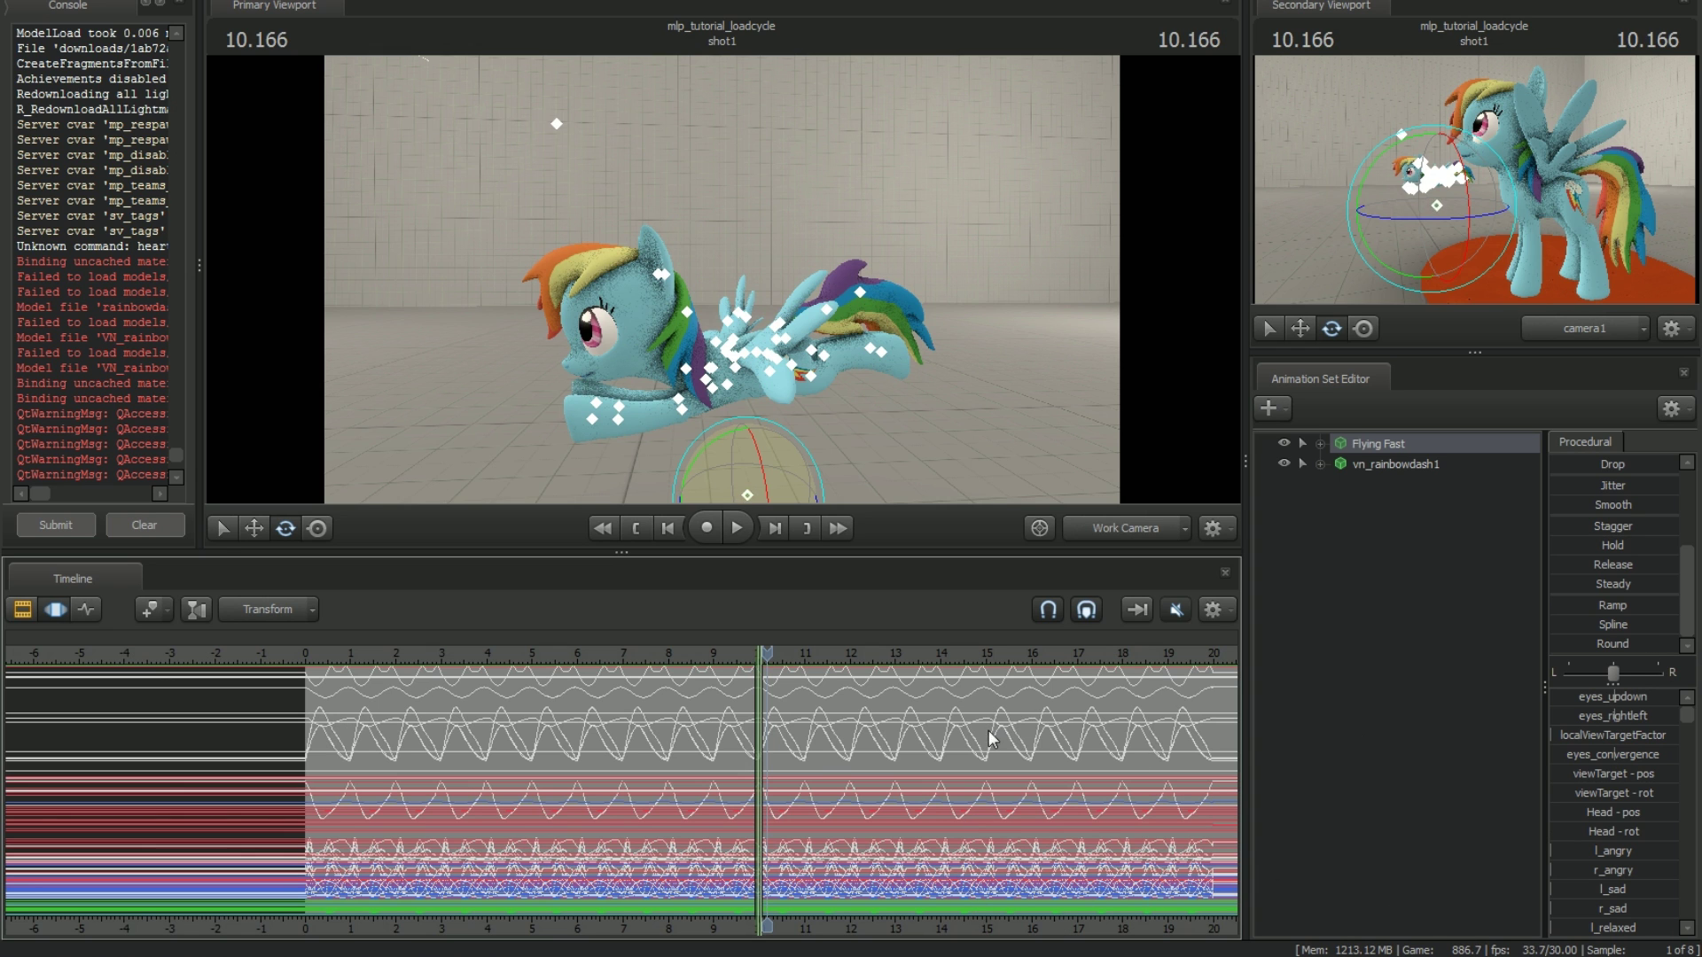
scroll(1035, 824, down, 5)
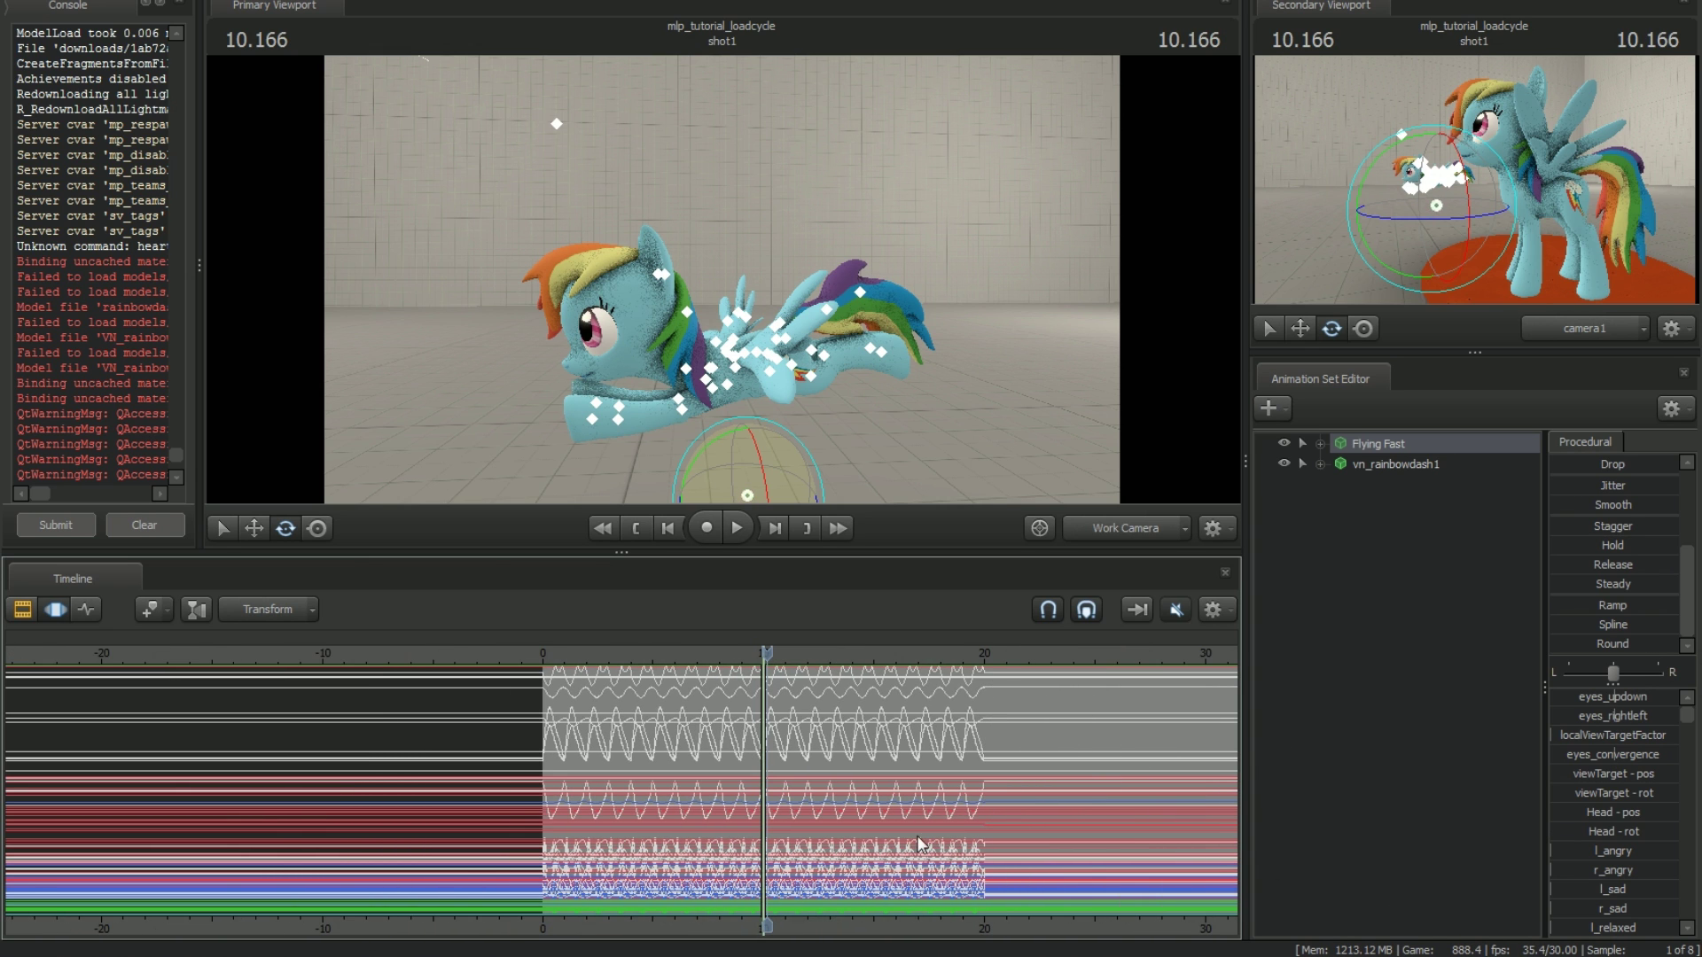
Step: Set the time selection to span about 4.2 to 12.7 and select the vn_rainbowdash1 animation set
drag(980, 476, 1064, 487)
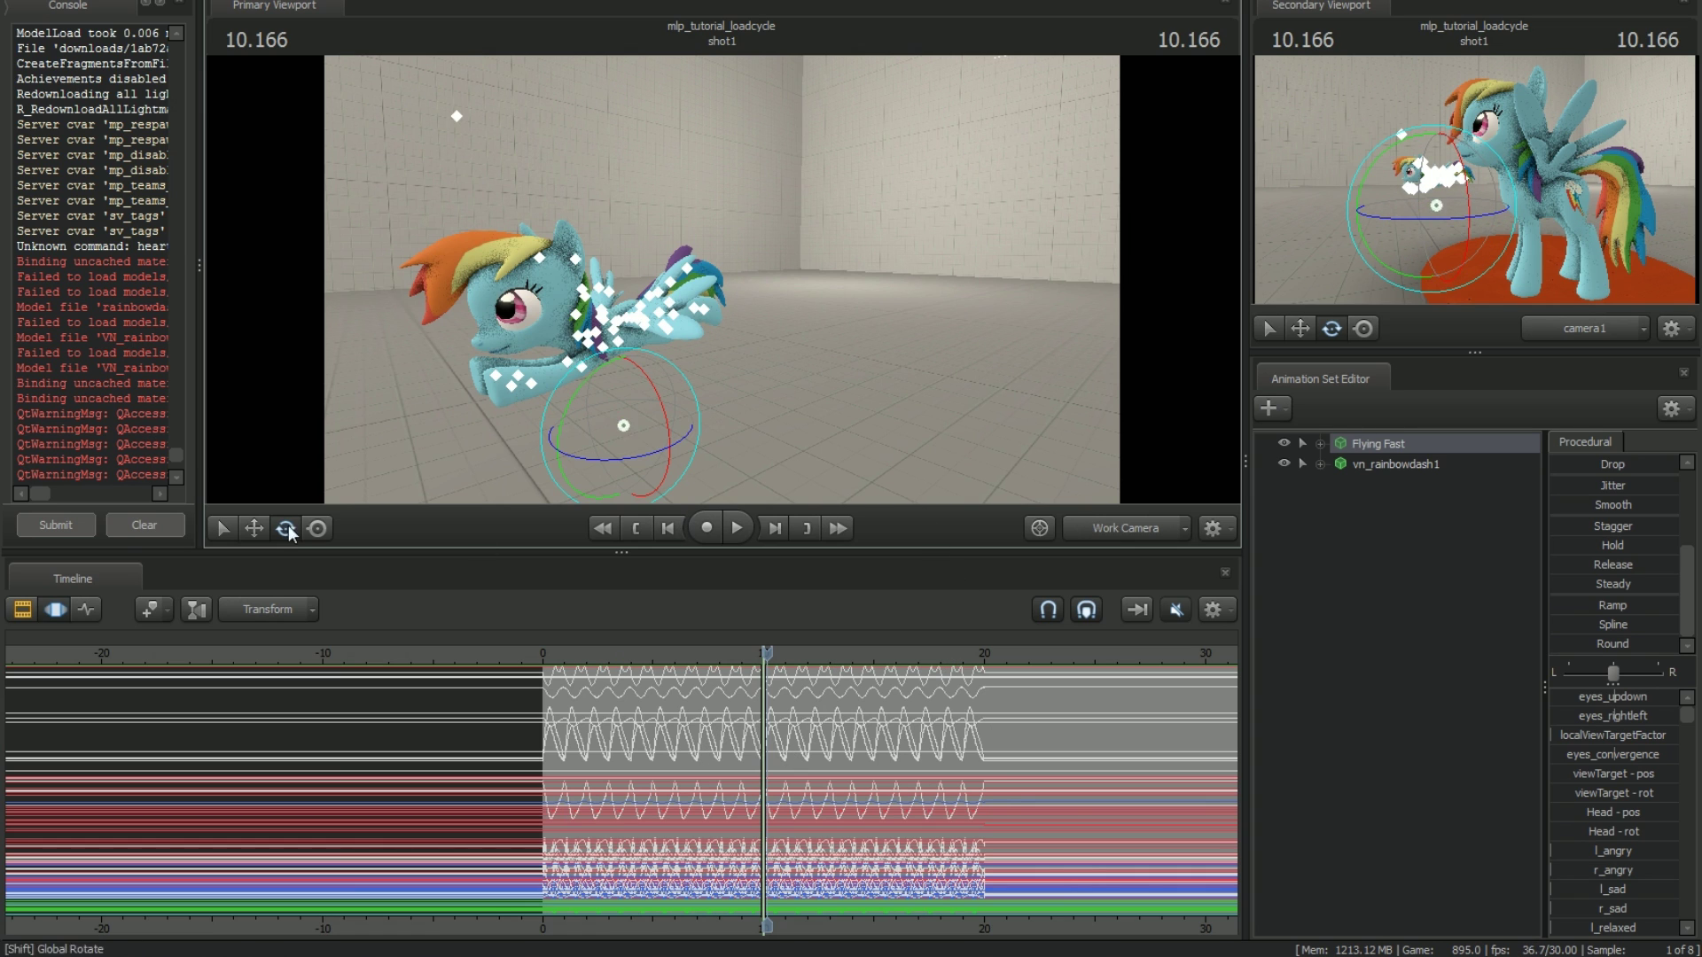
key(shift)
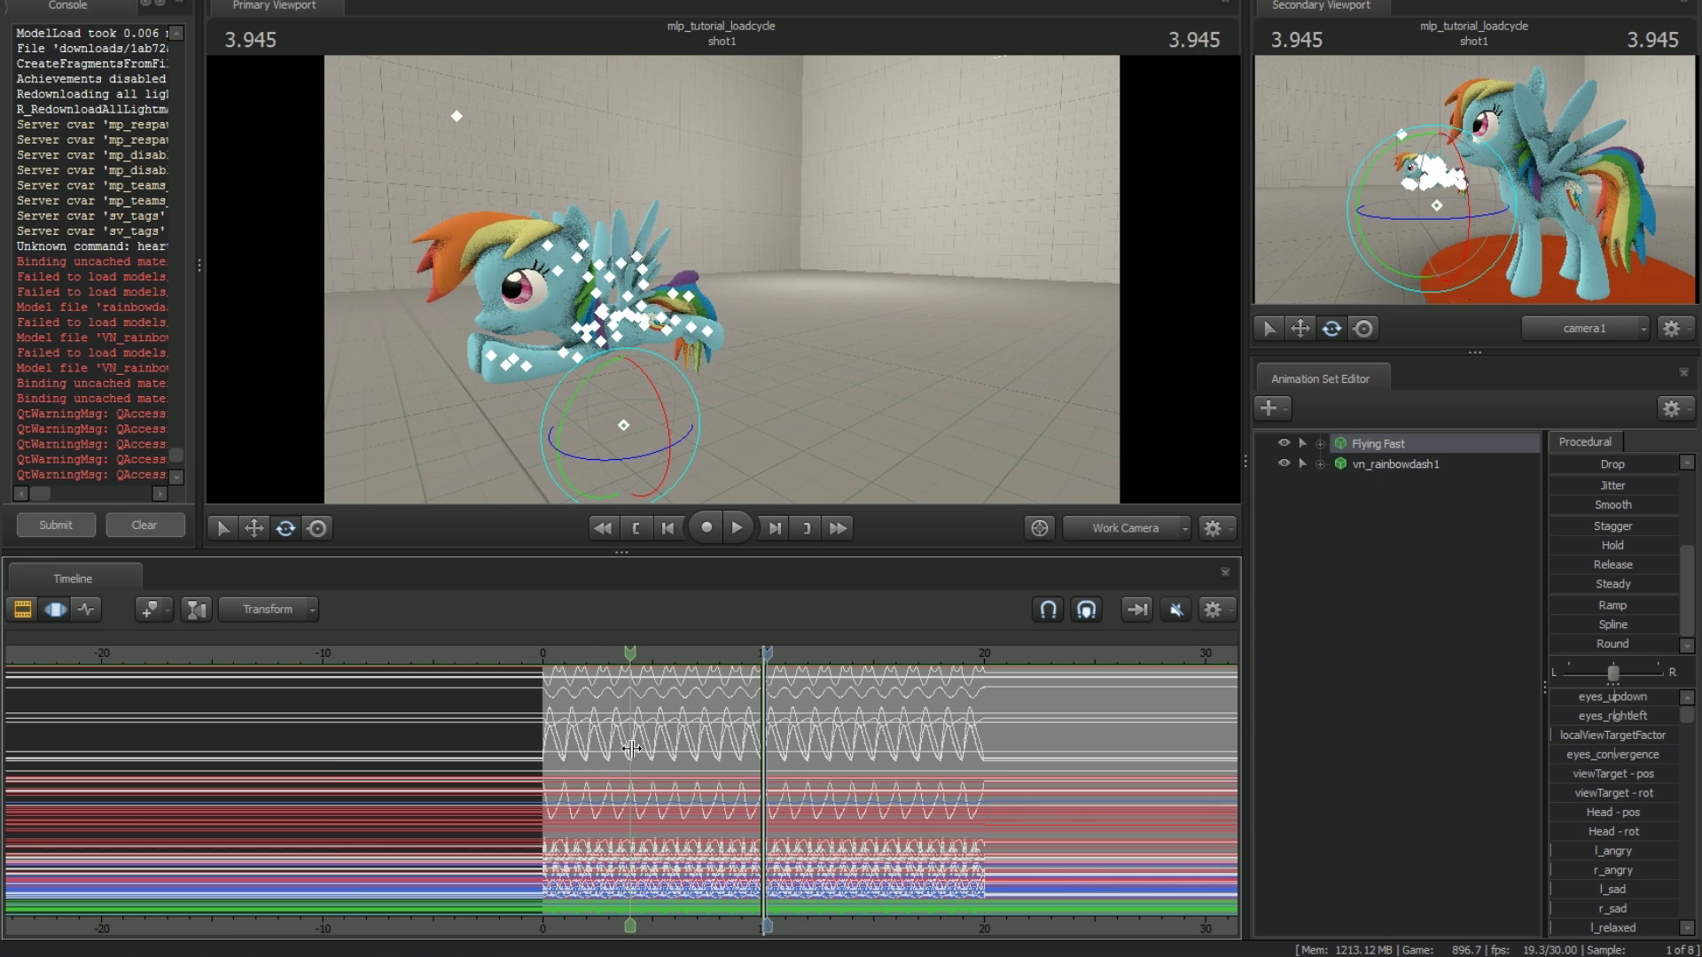
shift+drag(636, 768, 823, 756)
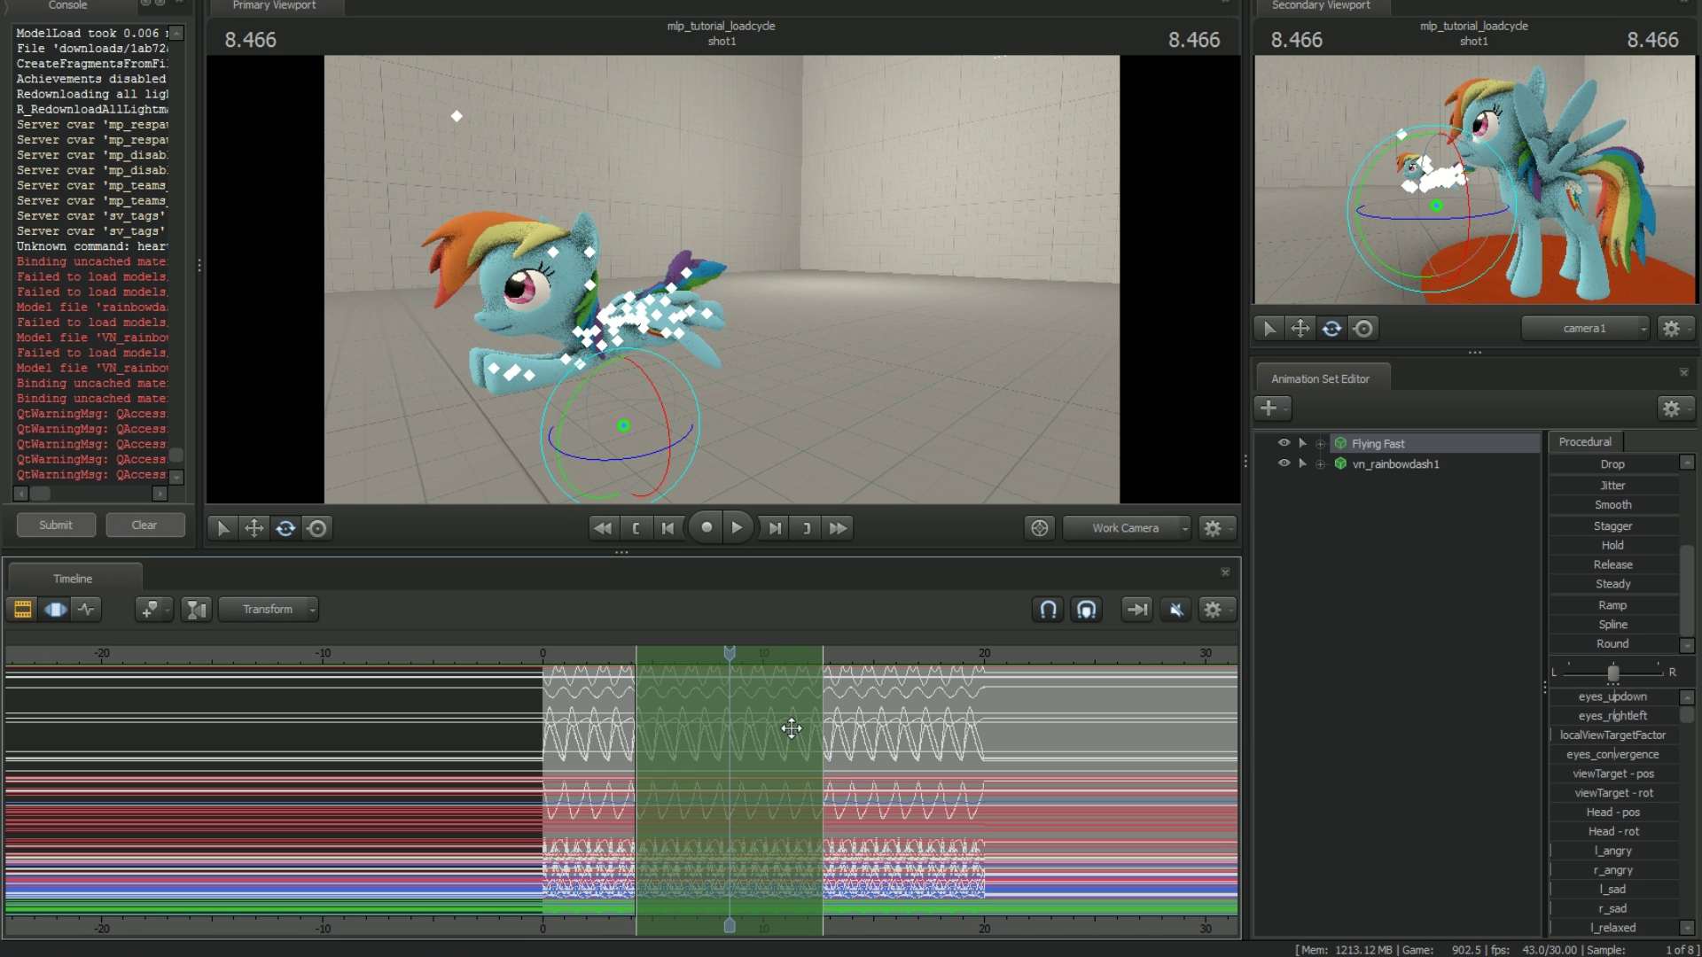
drag(877, 374, 930, 425)
click(1401, 462)
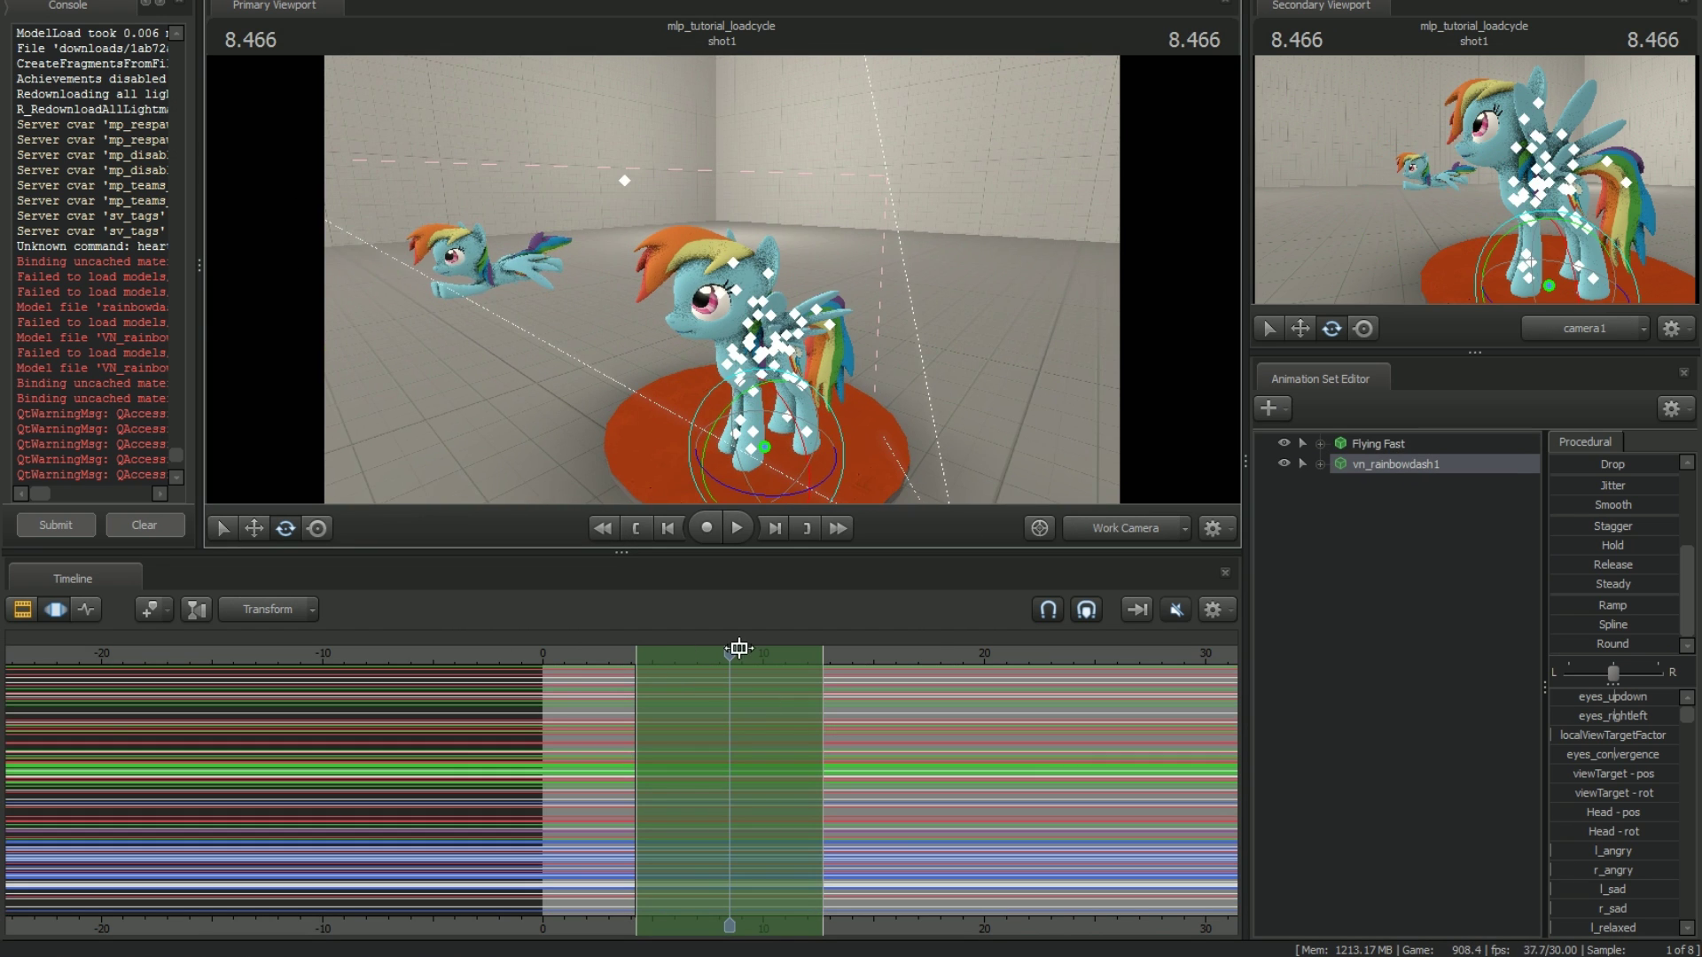
Step: Try pasting the copied samples onto every control of the standing pony and undo the paste
click(796, 698)
key(ctrl+v)
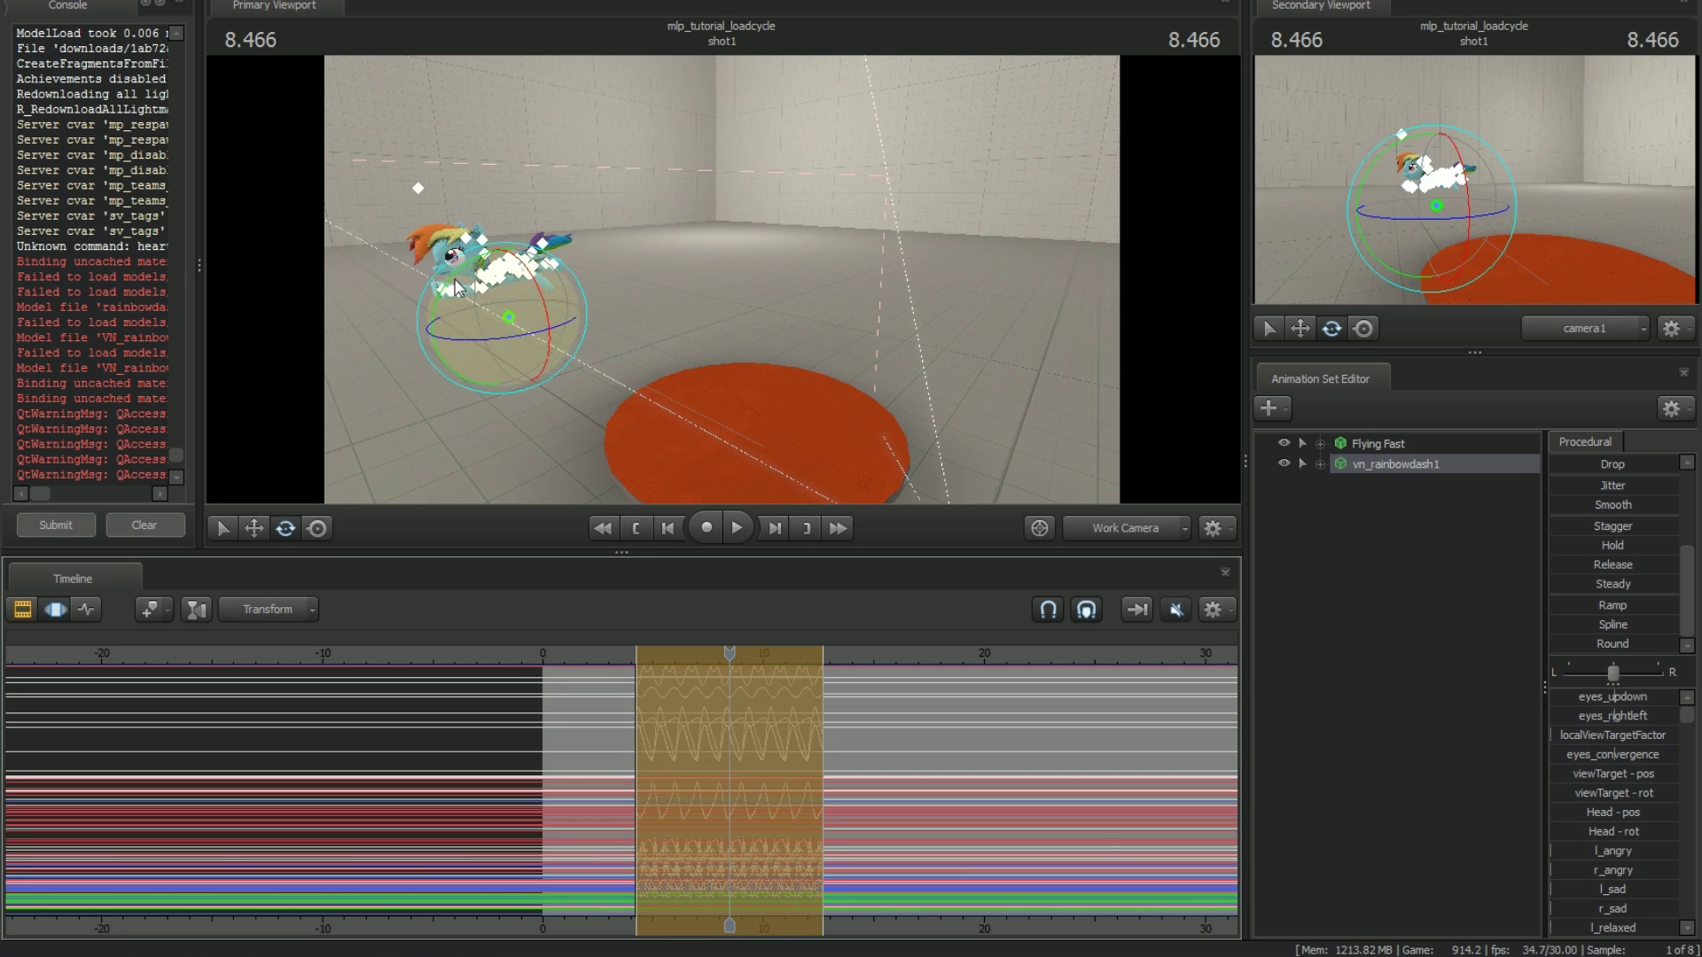
key(ctrl+z)
Step: Exclude rootTransform from vn_rainbowdash1's selected Body controls, paste the copied samples and preview the cycle from 4.466
click(1320, 465)
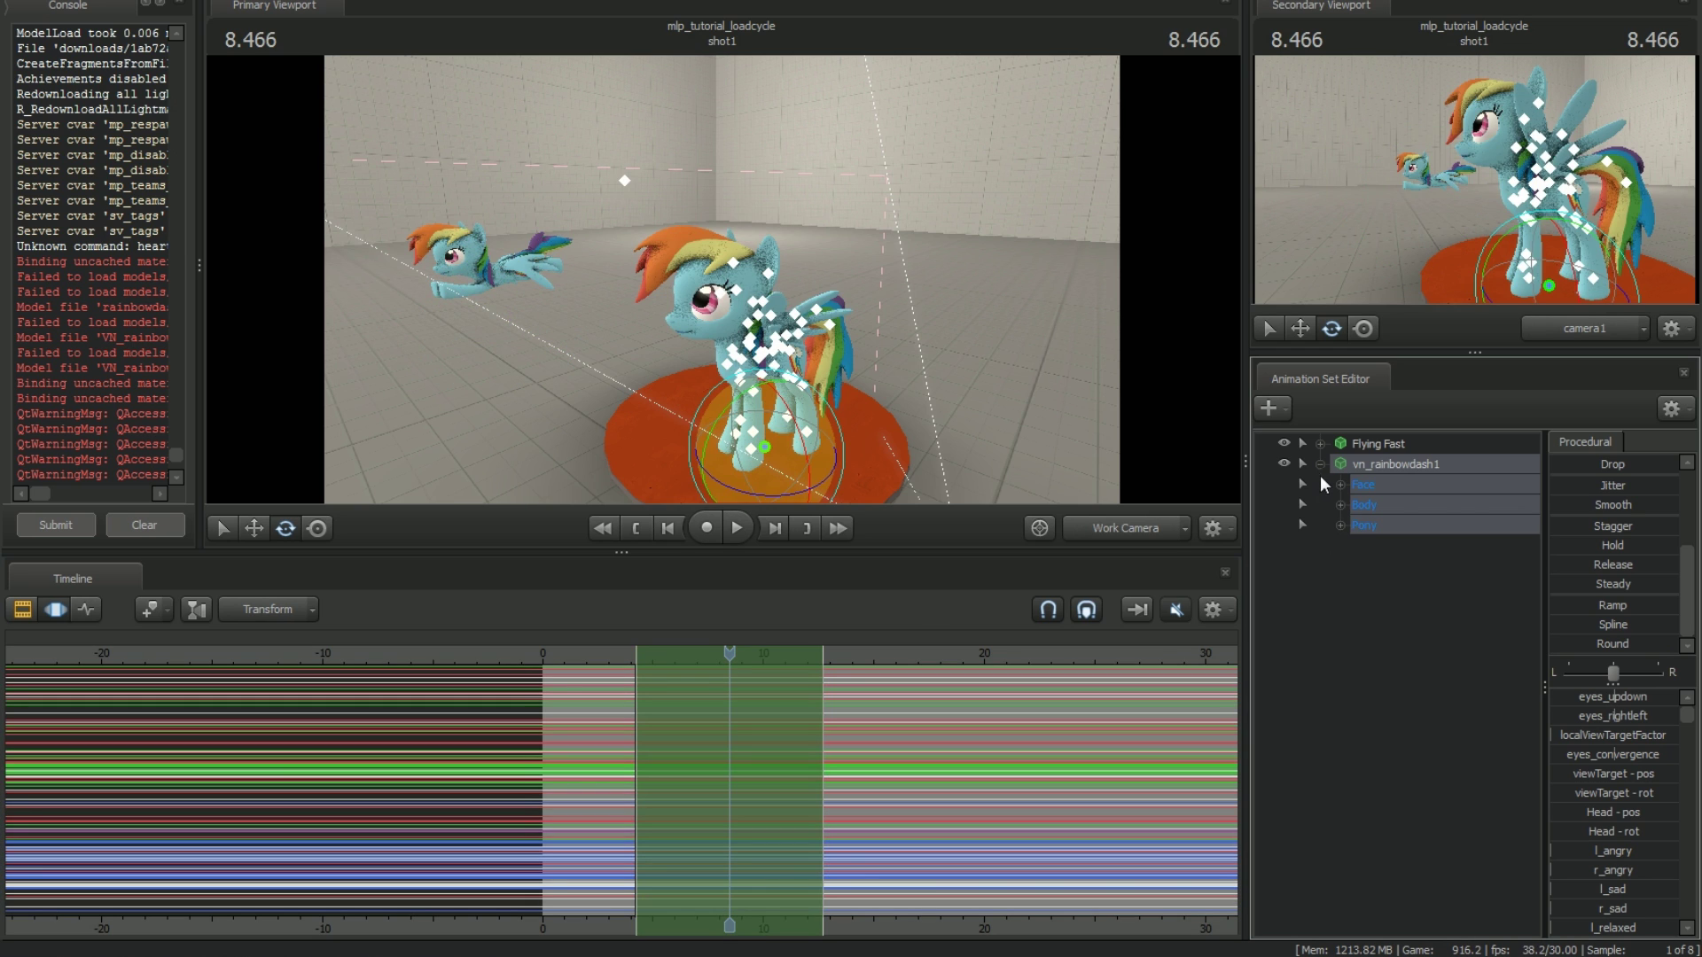
click(1342, 504)
click(1388, 542)
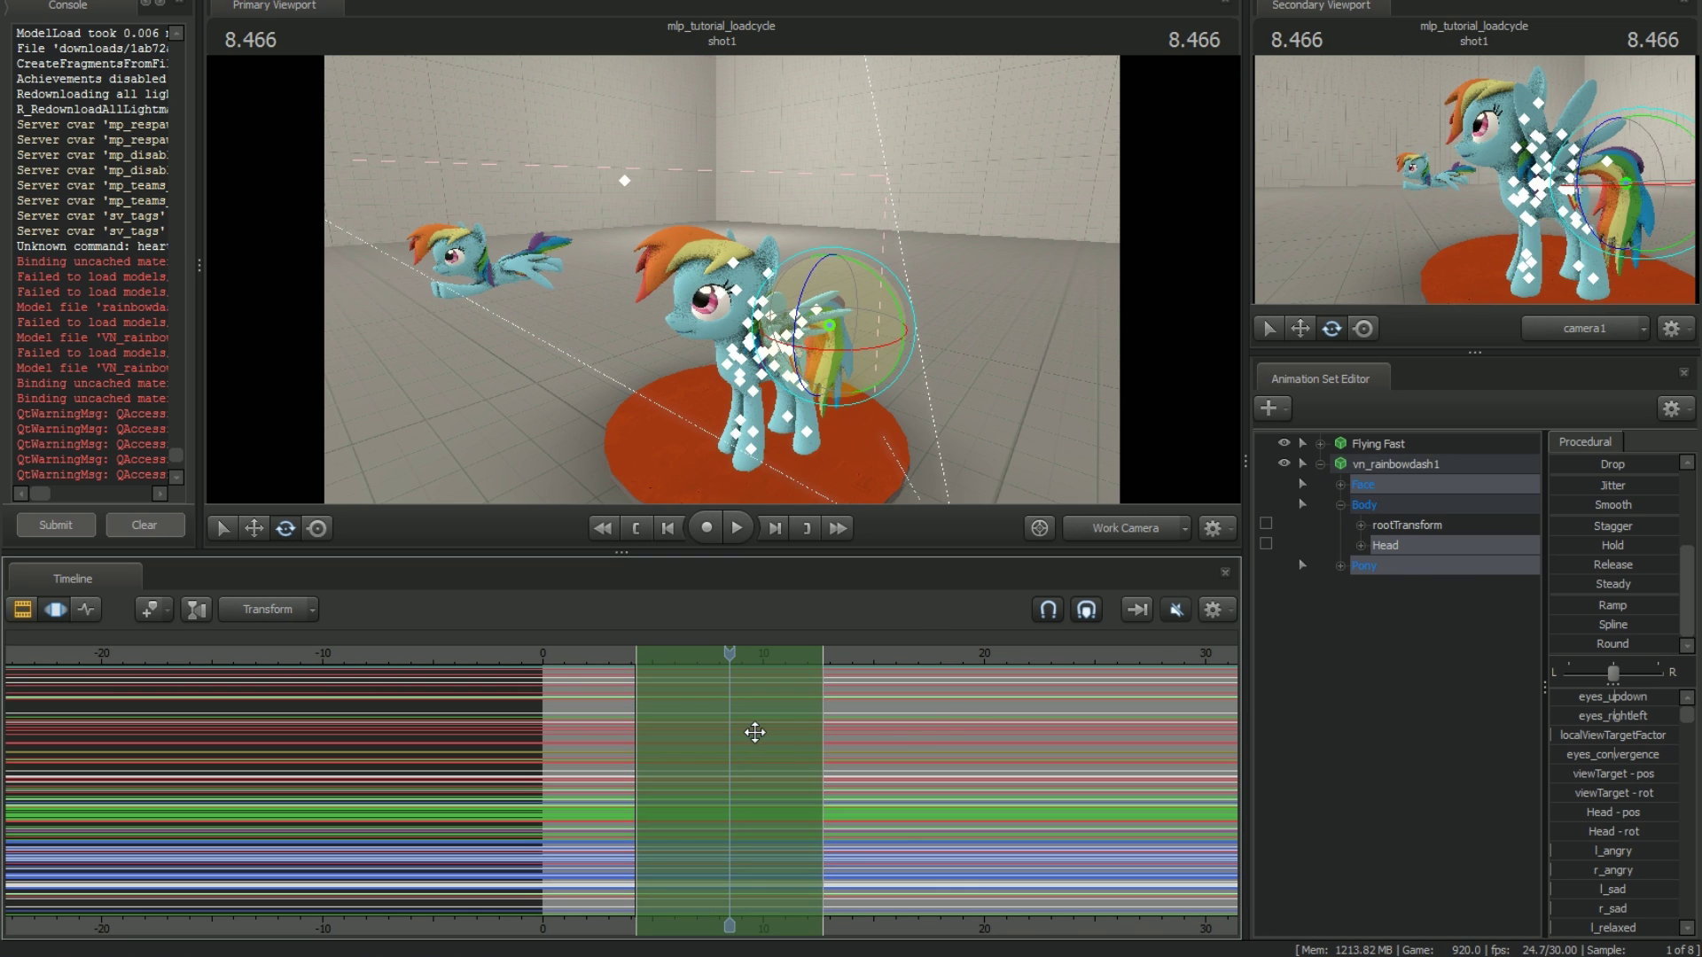
key(ctrl+v)
drag(726, 653, 641, 669)
key(space)
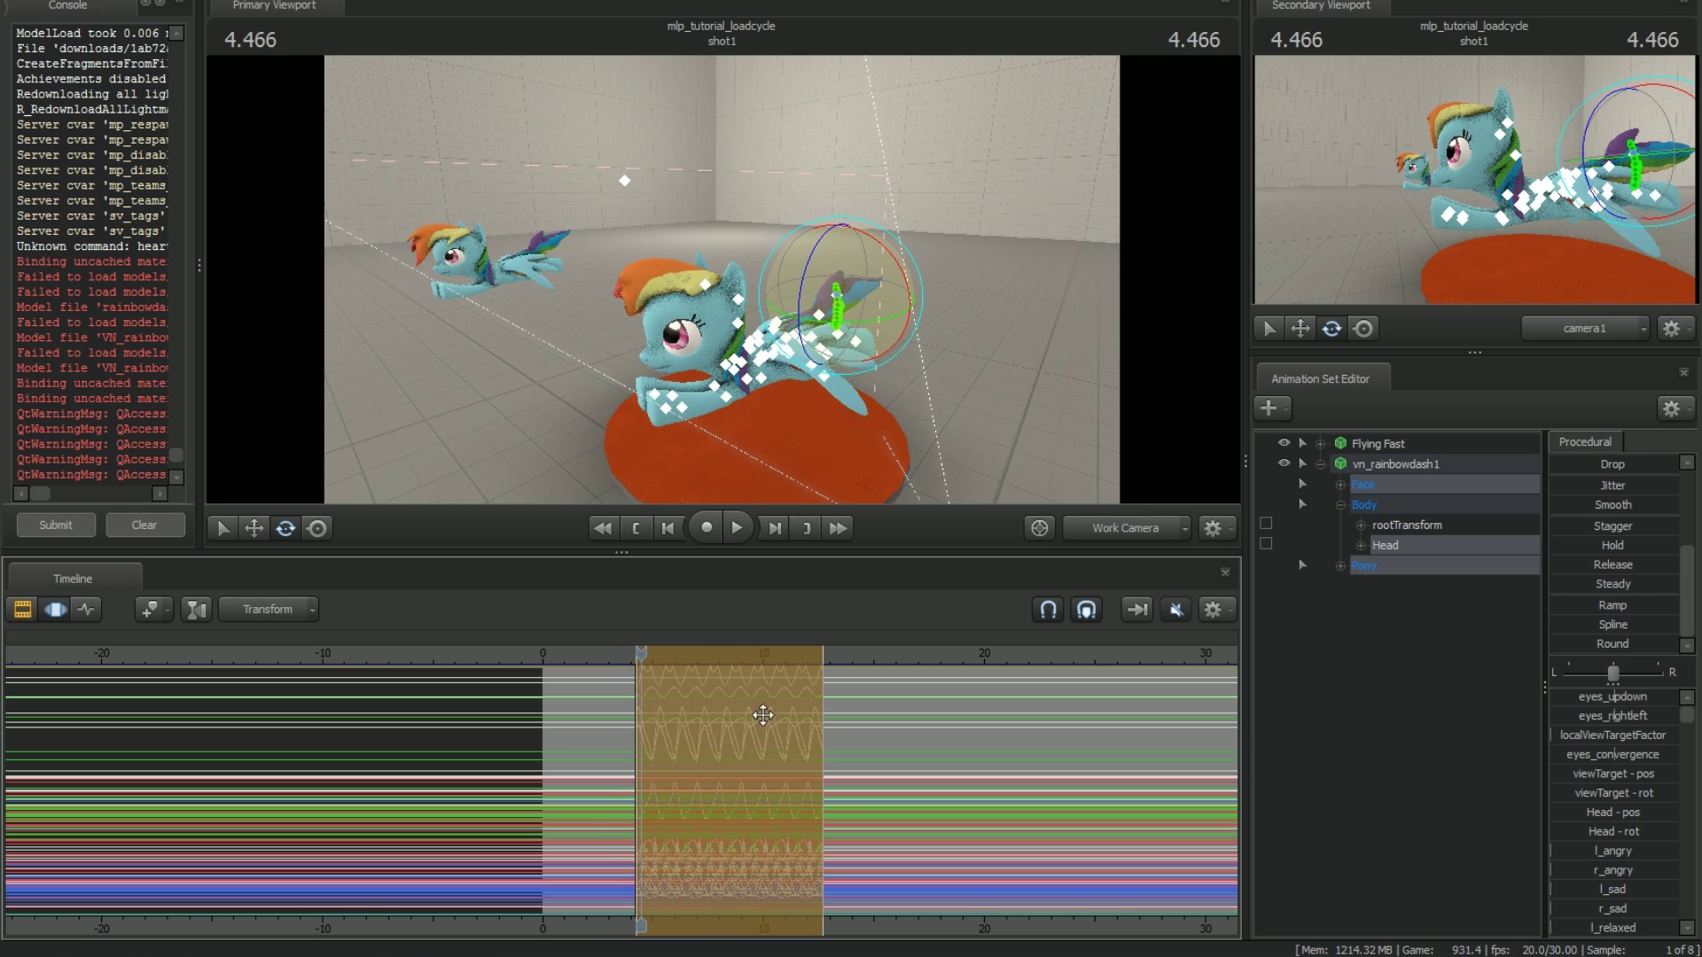
Step: Extend the pasted cycle's starting falloff back to about 3, place the playhead at 4.266 and apply the change
scroll(648, 736, up, 5)
click(608, 740)
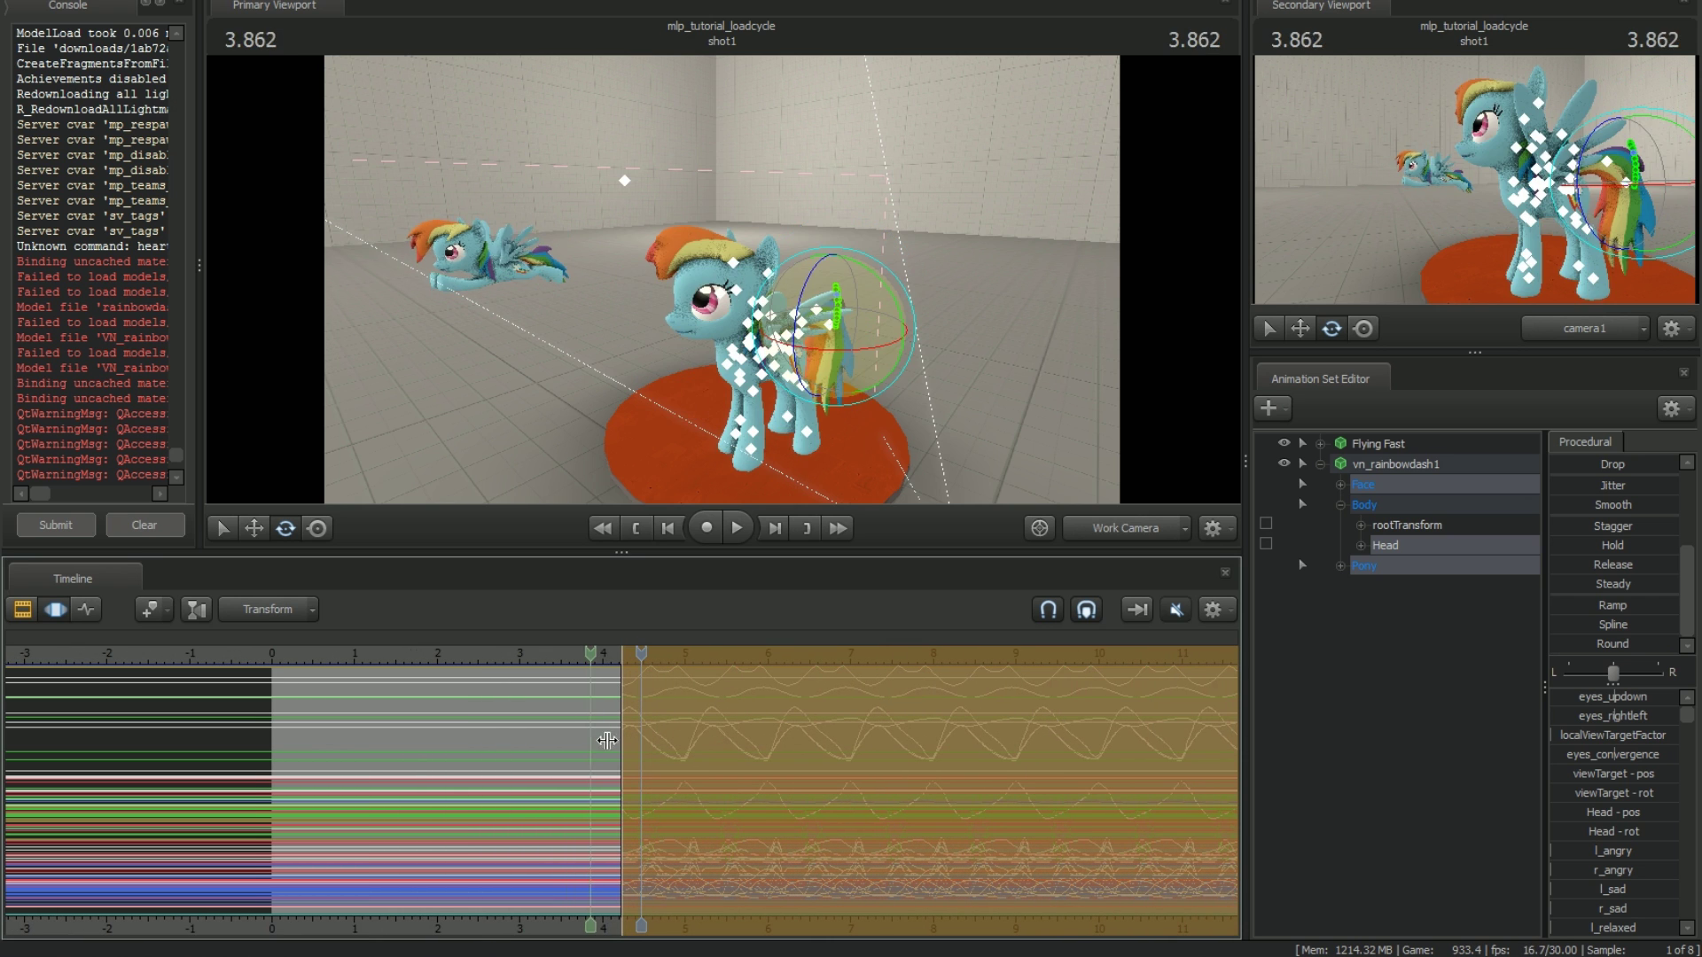
drag(623, 756, 517, 752)
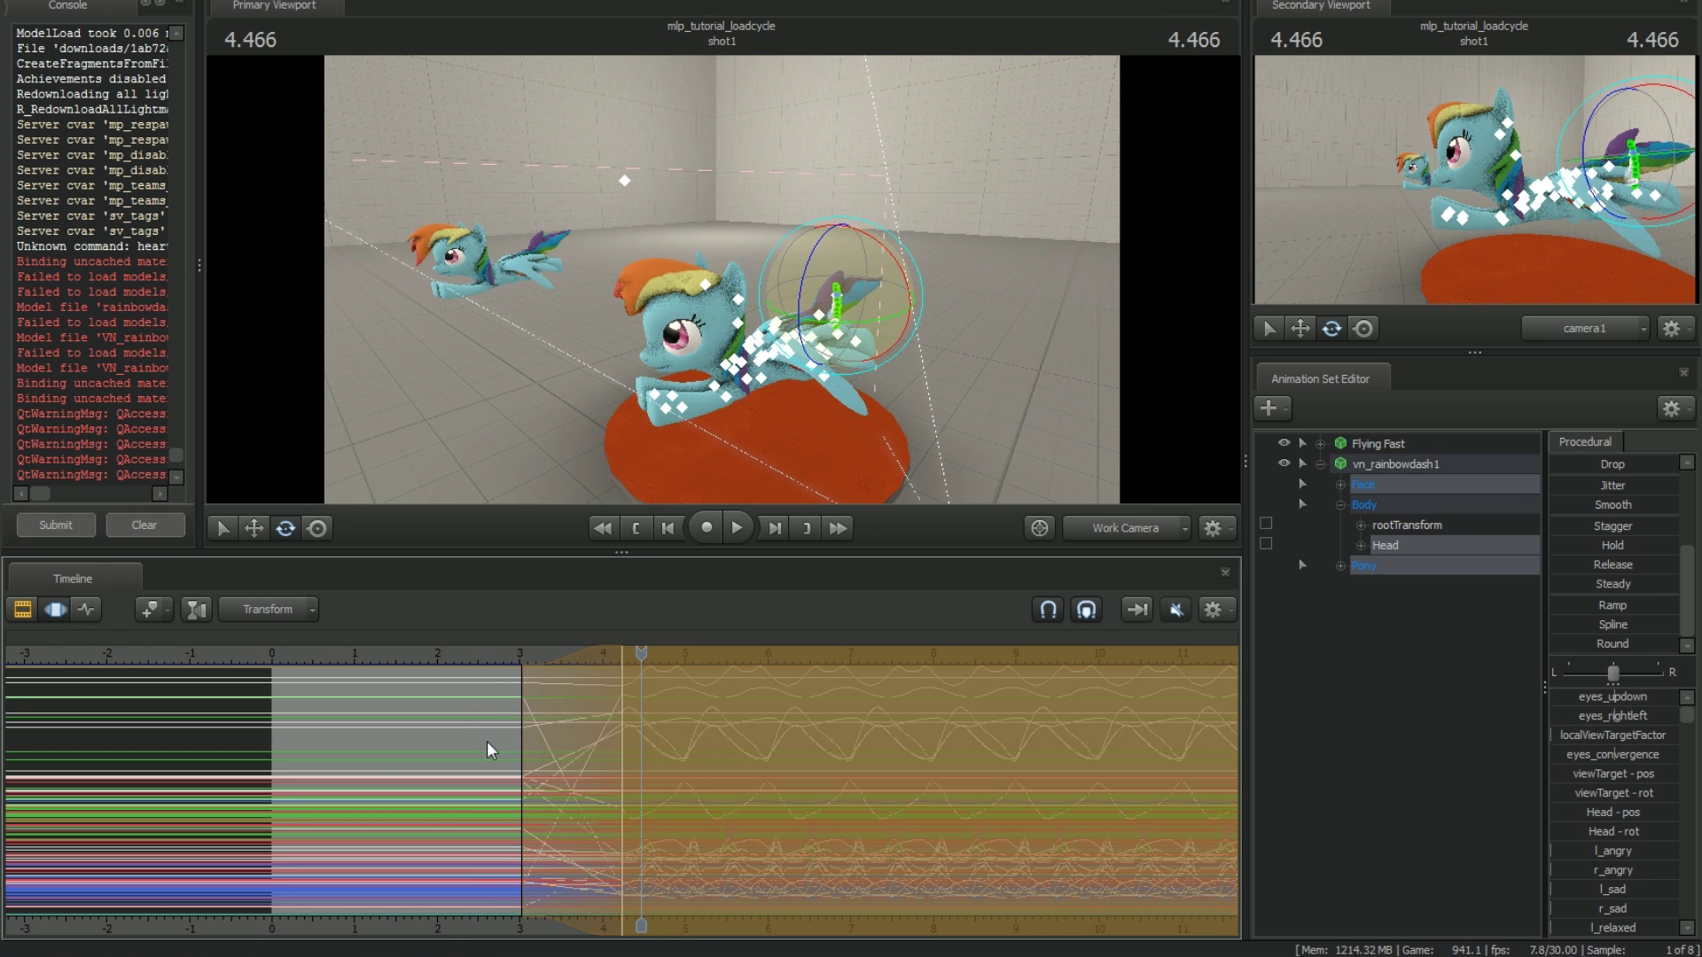
drag(513, 661, 627, 700)
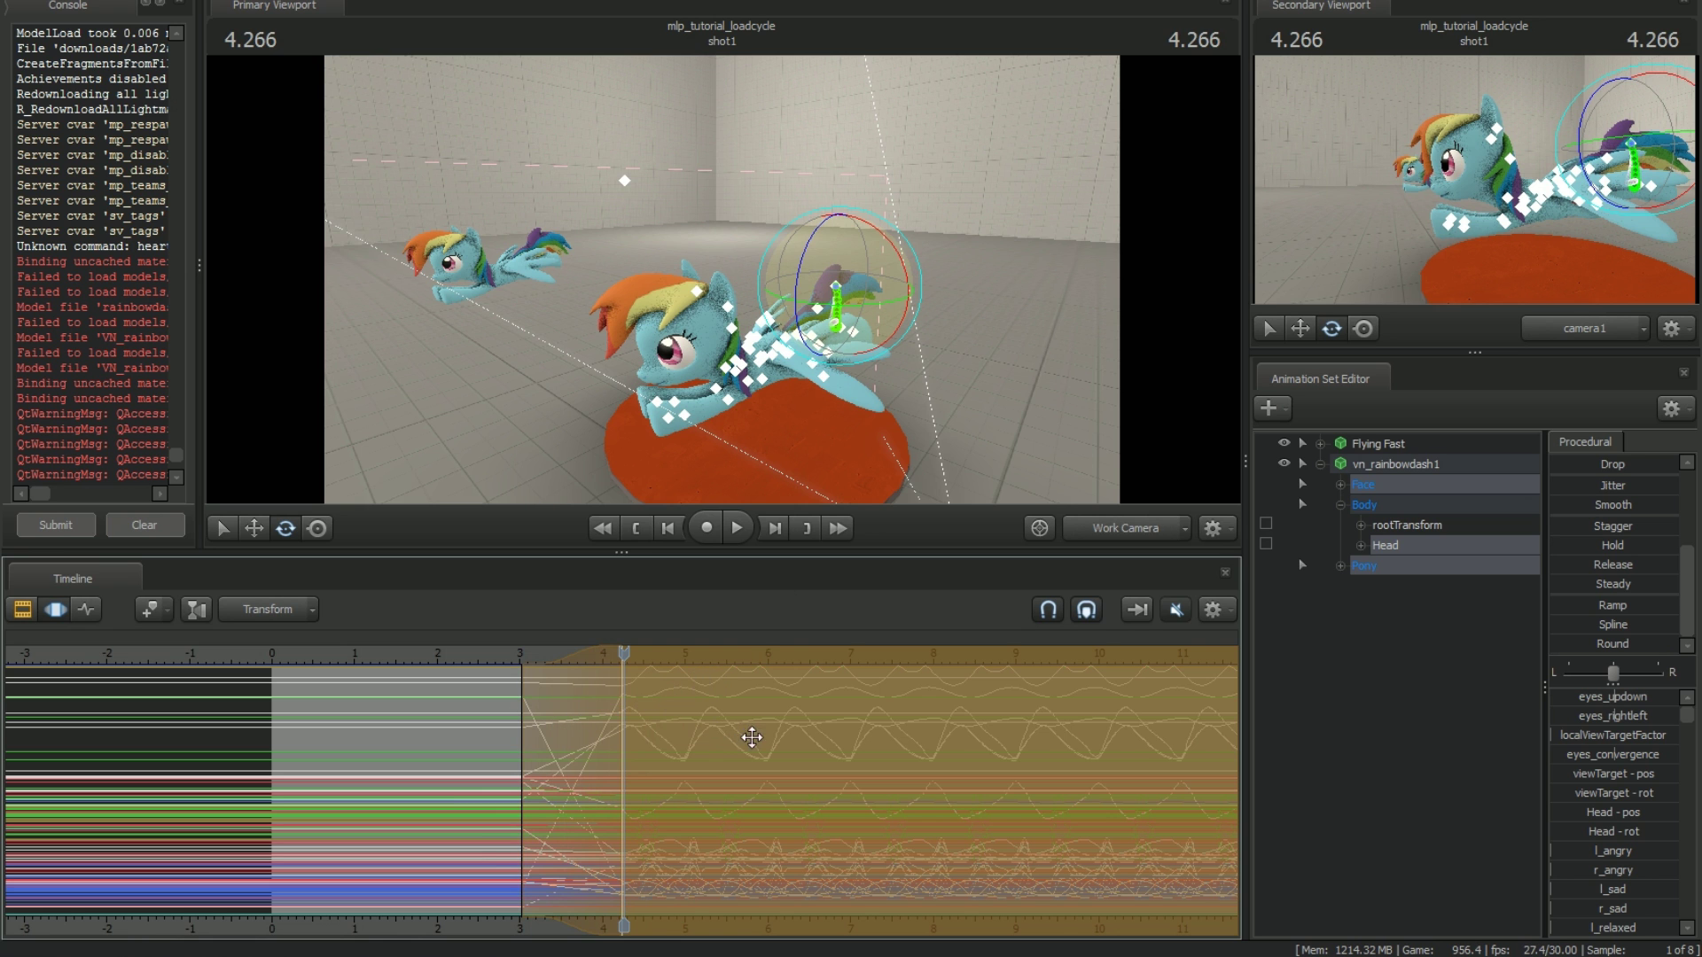
key(Return)
Step: Examine the second pony's transition from standing to flying from several angles, scrubbing the playhead to 2.933
drag(753, 417, 770, 362)
key(s)
key(a)
key(a)
drag(661, 390, 662, 394)
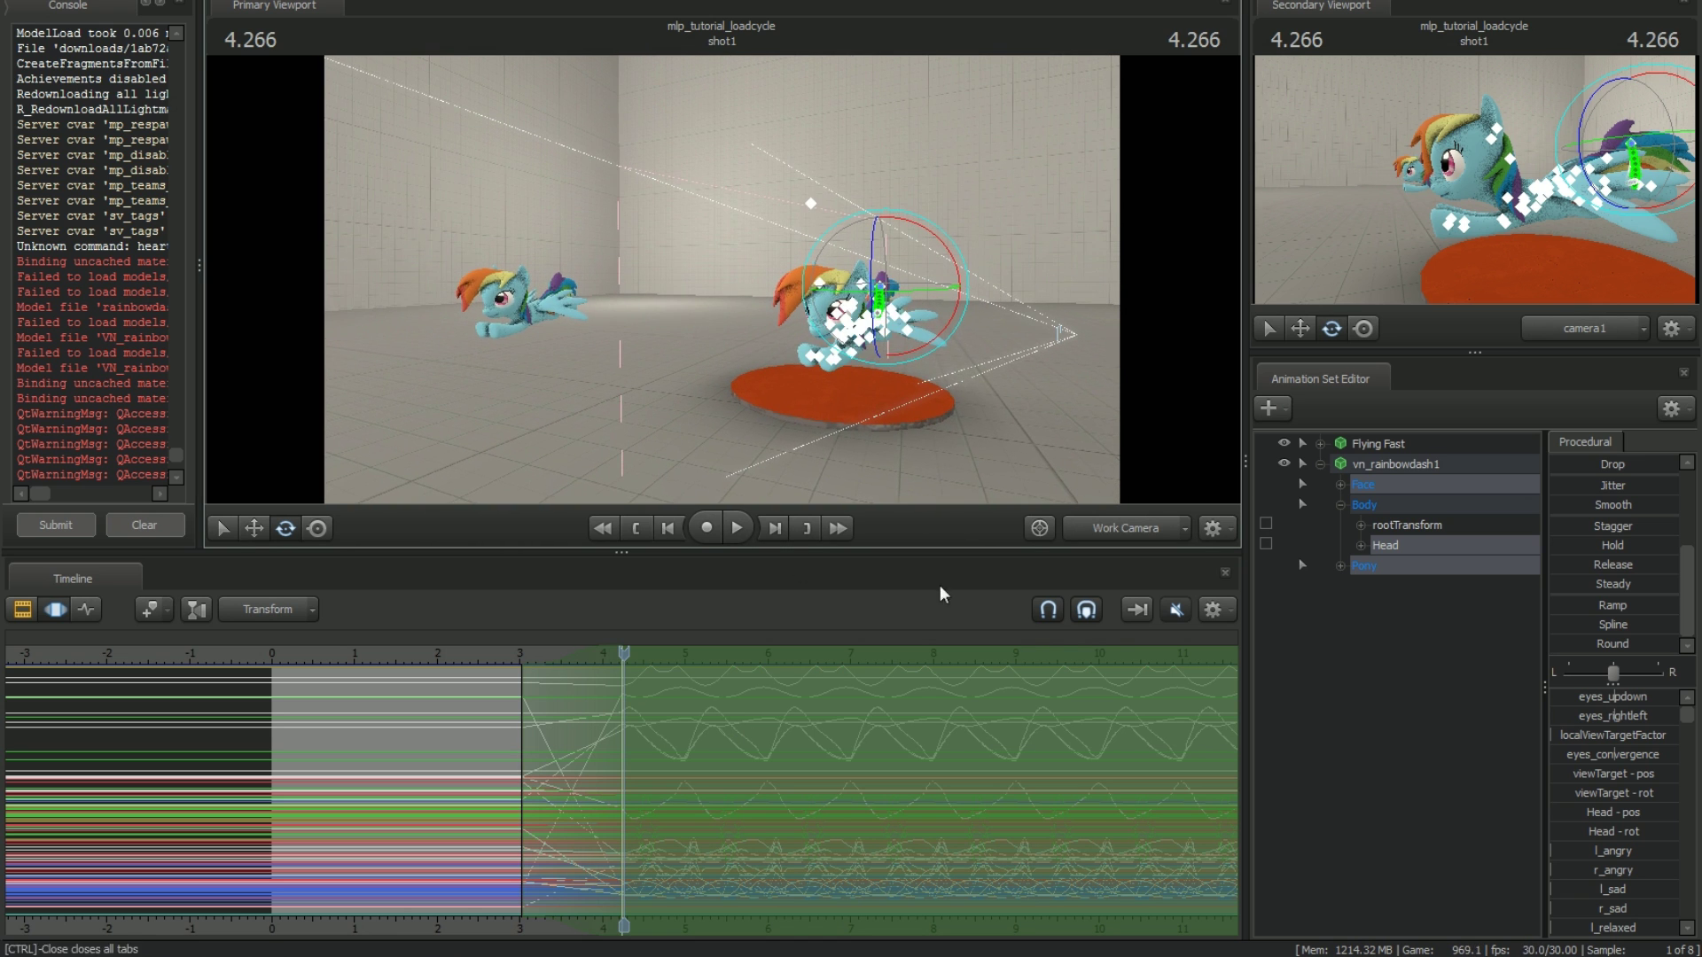
drag(1051, 446, 980, 443)
key(w)
key(d)
drag(441, 658, 514, 656)
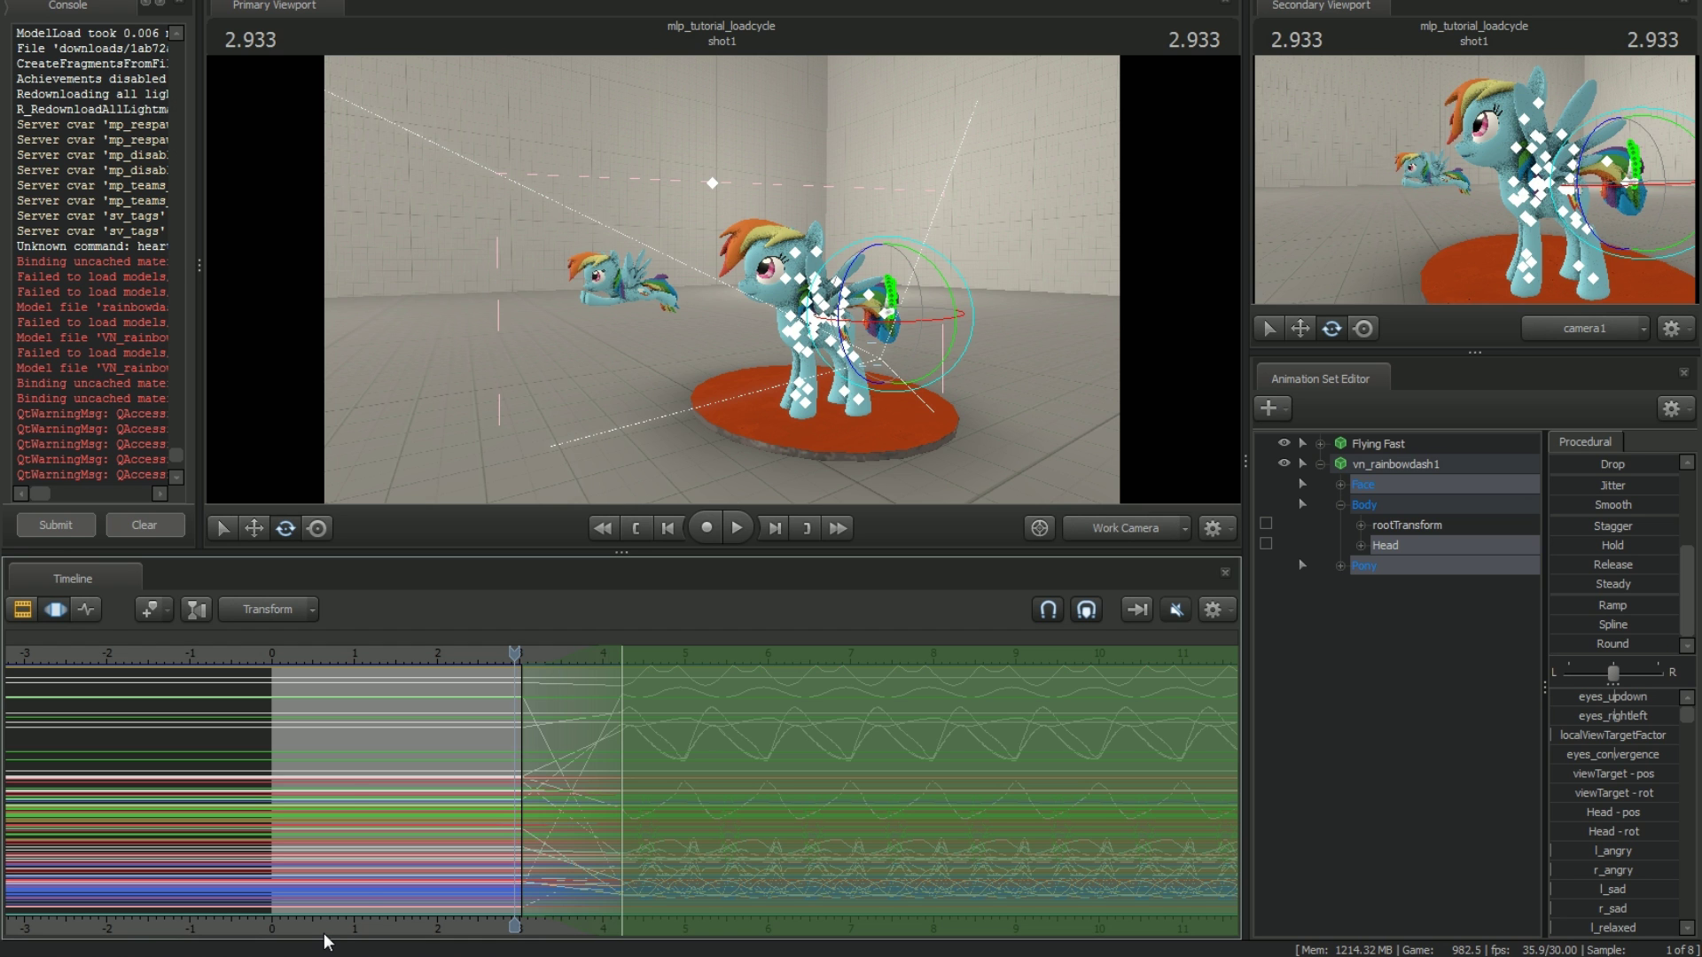
drag(550, 417, 711, 371)
key(w)
key(a)
key(a)
key(x)
key(z)
drag(726, 289, 775, 288)
key(a)
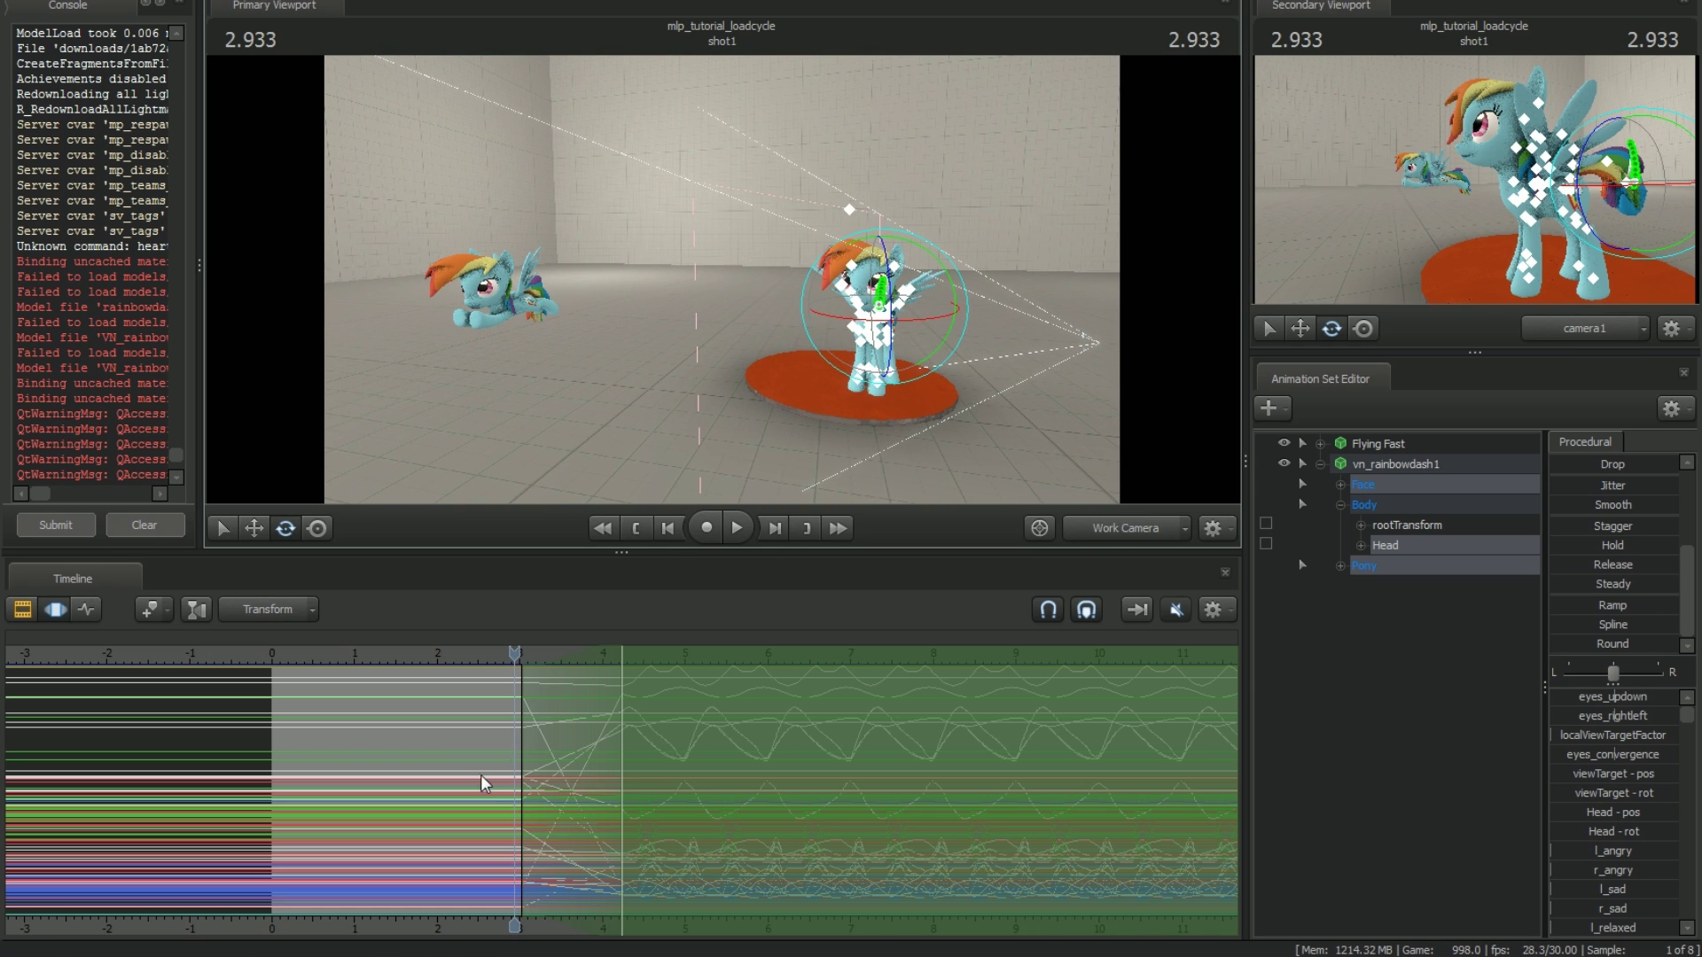
Step: Create a time selection around the transition centred on 3.733 and slide it along to span about 4.2 to 7.6
shift+drag(442, 730, 719, 744)
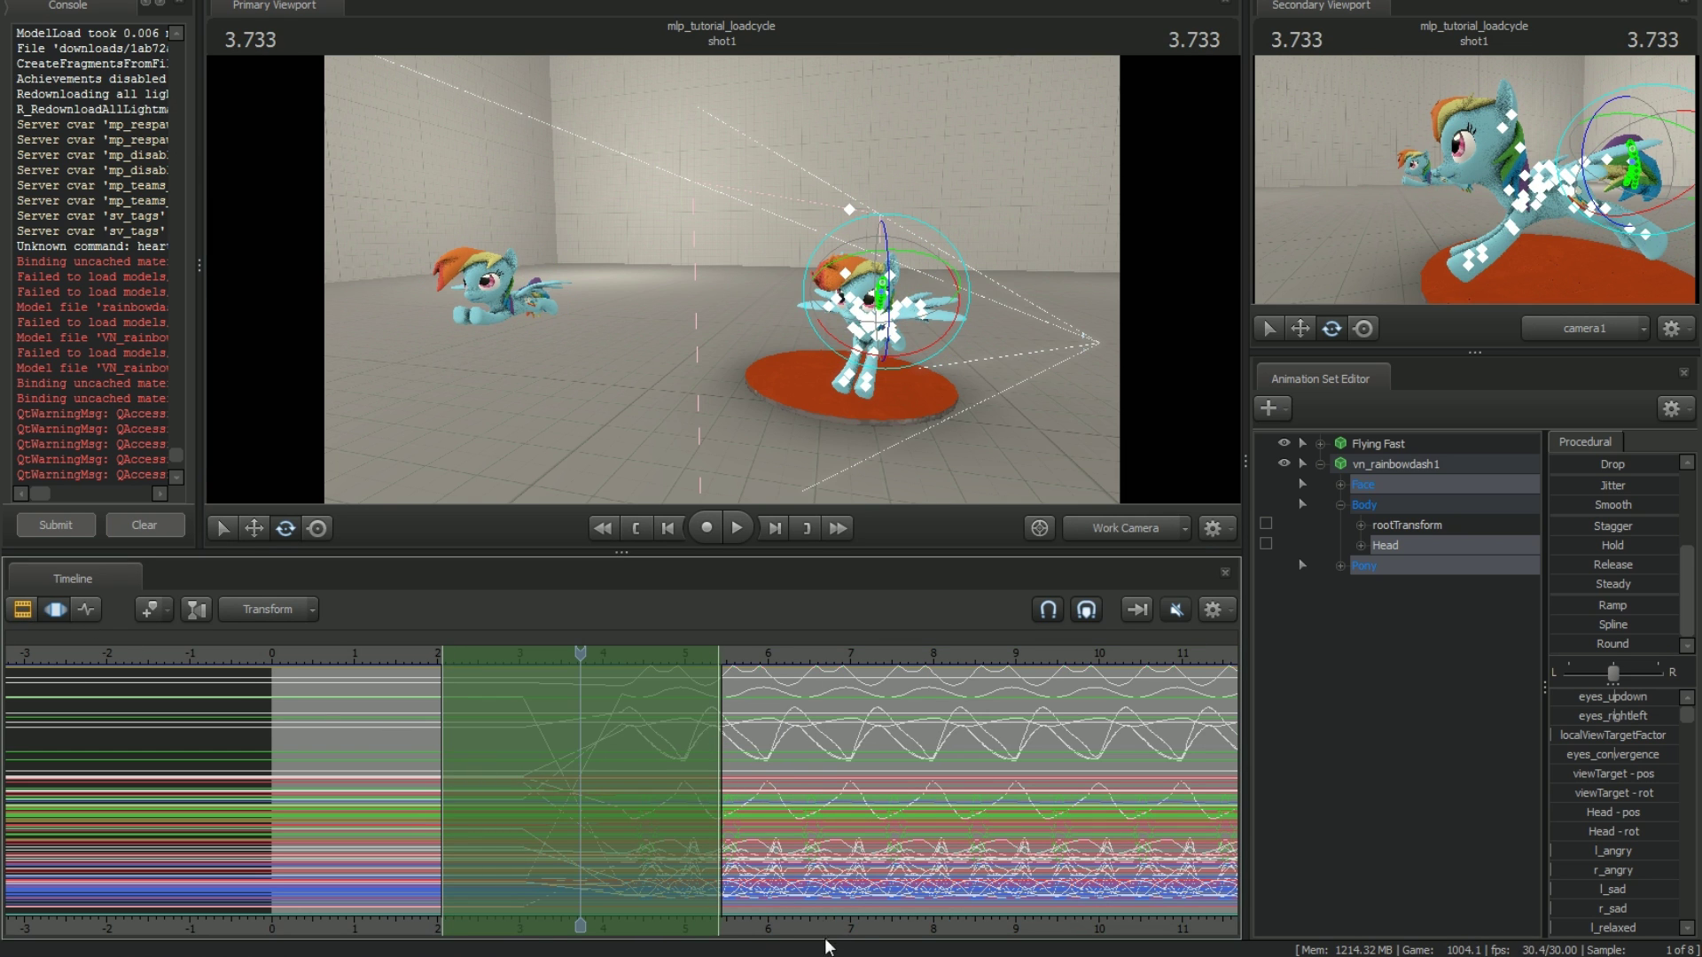
middle_drag(857, 929, 656, 929)
drag(443, 714, 856, 723)
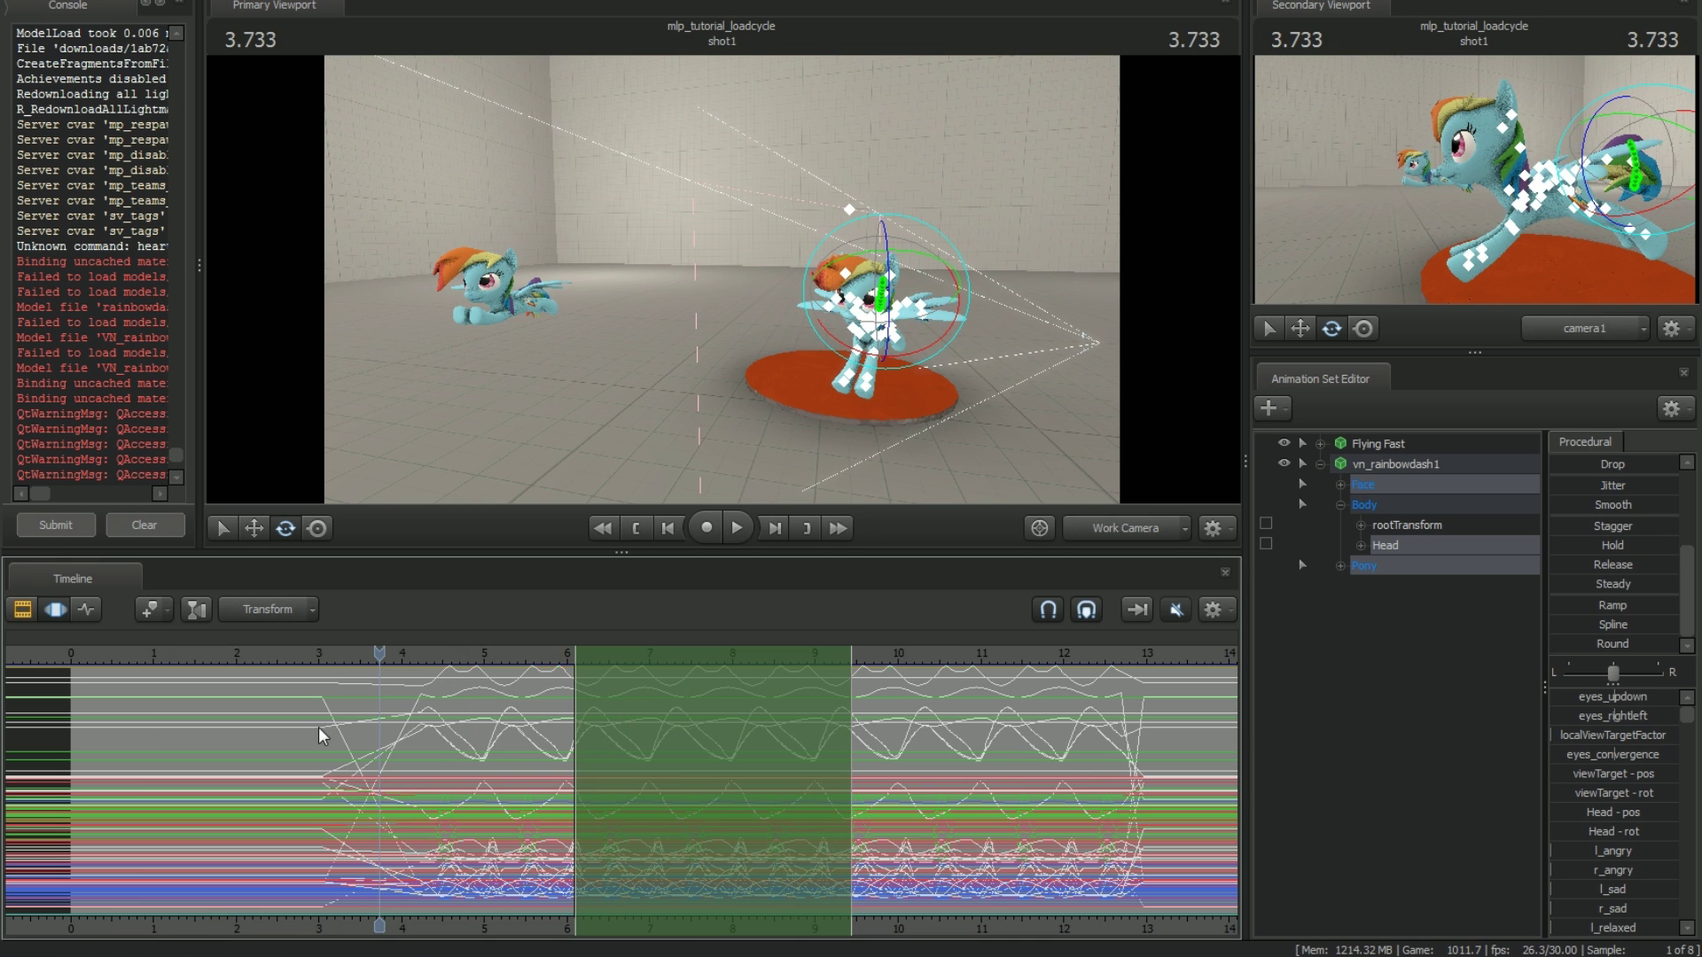
drag(684, 744, 560, 757)
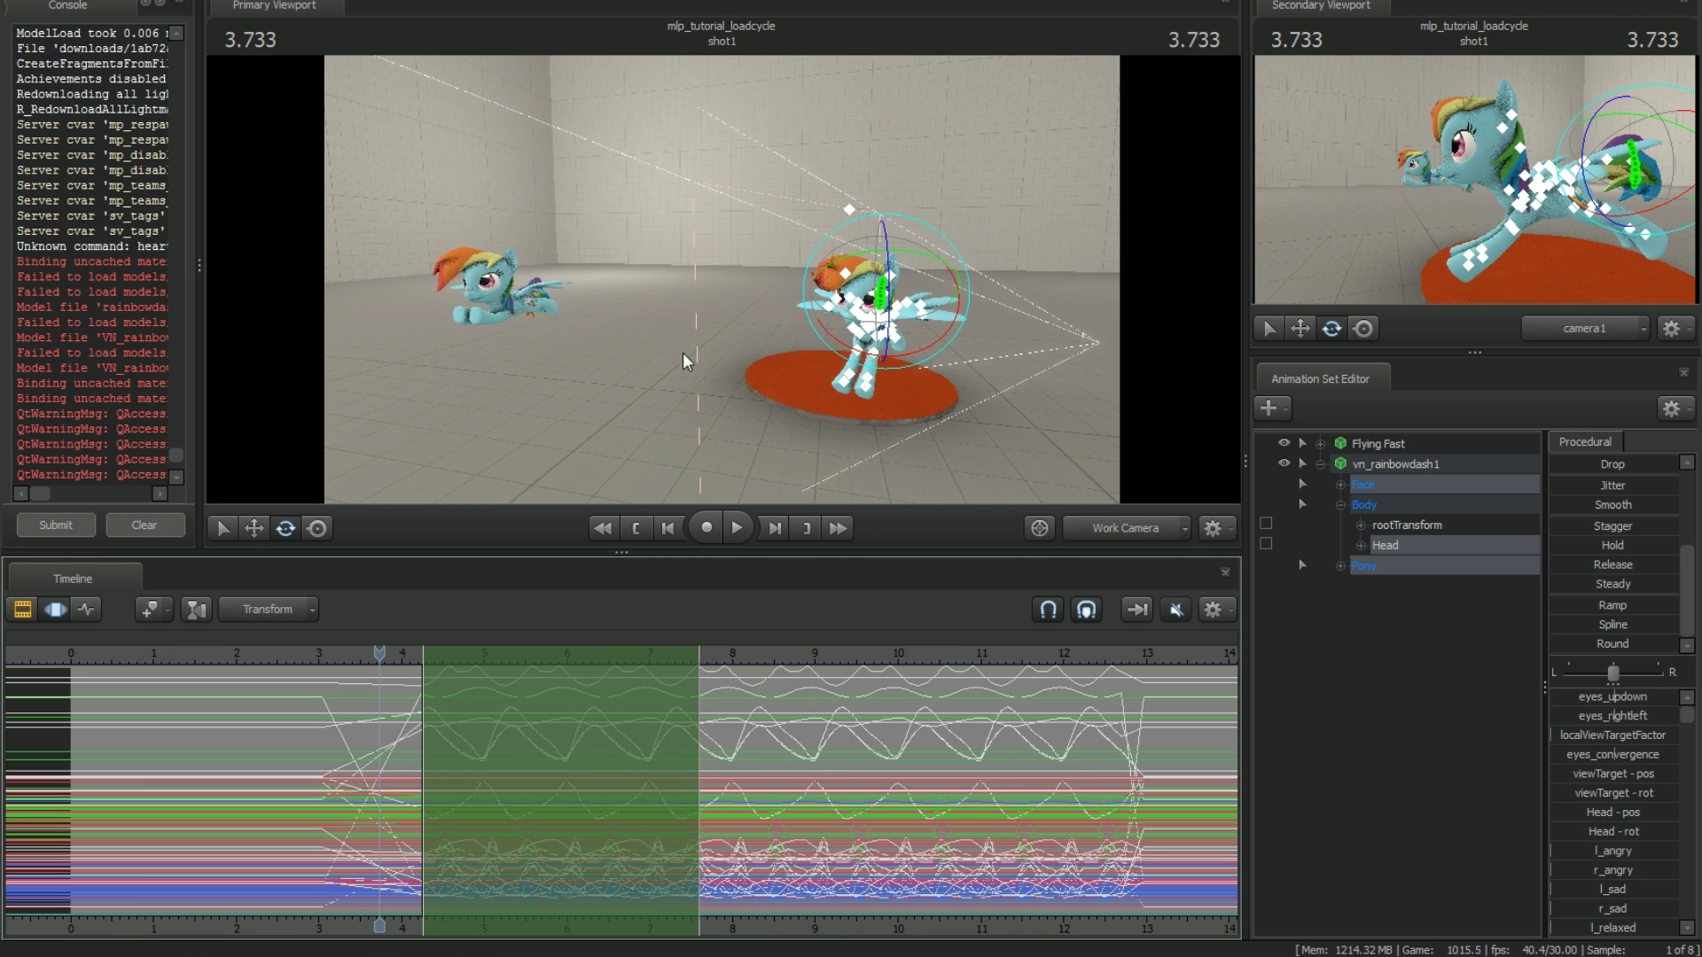